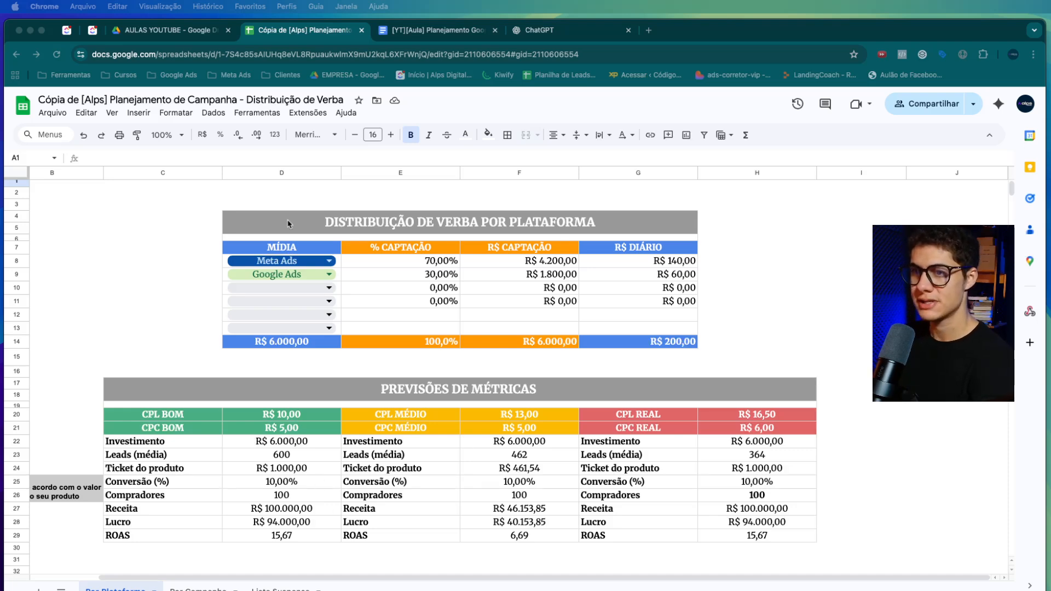
Step: Choose Google Ads as the platform in the first MÍDIA row (D8) of the budget distribution table
{"action": "left_click", "coordinate": [328, 261]}
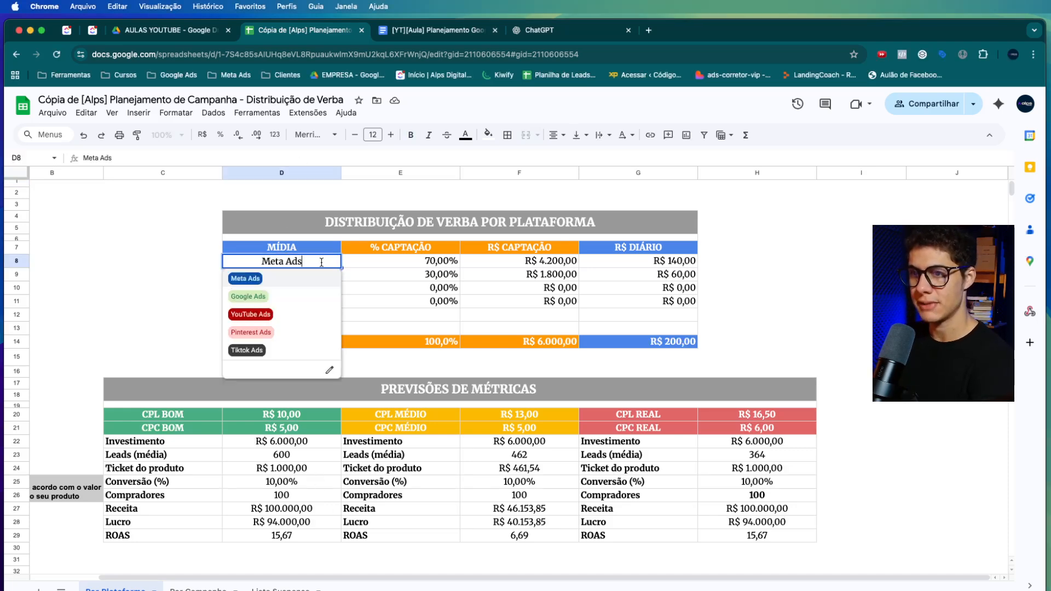
{"action": "left_click", "coordinate": [365, 272]}
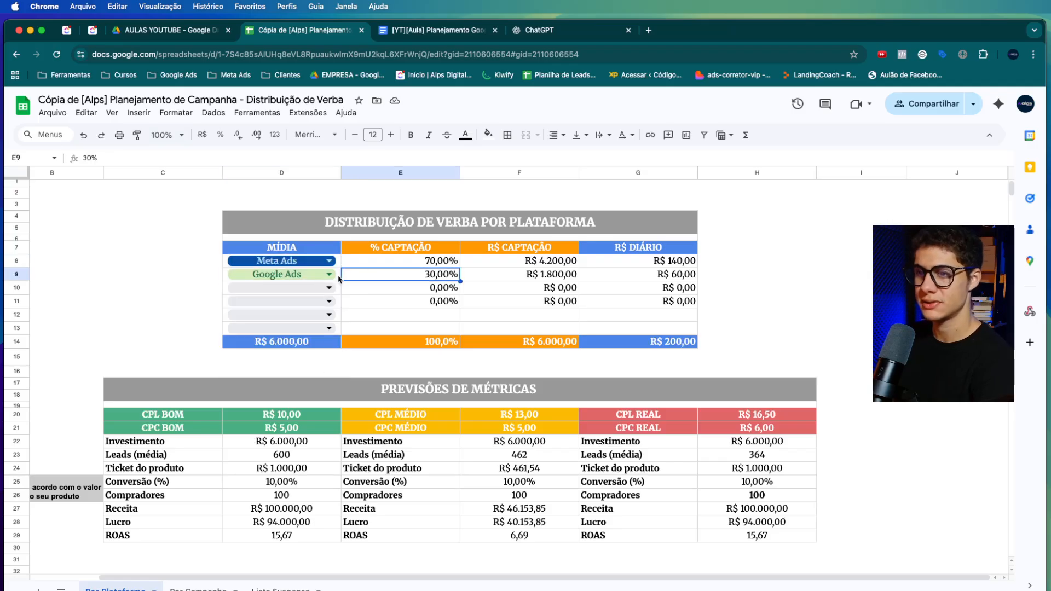
{"action": "left_click", "coordinate": [339, 280]}
{"action": "left_click", "coordinate": [329, 261]}
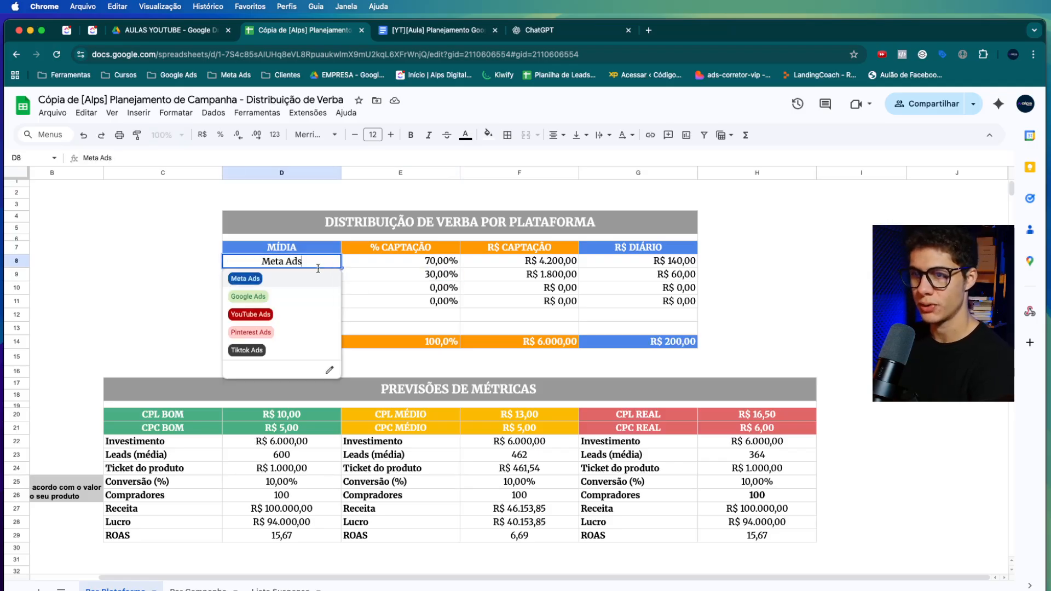
{"action": "left_click", "coordinate": [263, 300]}
Step: Clear the platform from the second MÍDIA row (D9) of the budget distribution table
{"action": "left_click", "coordinate": [331, 275]}
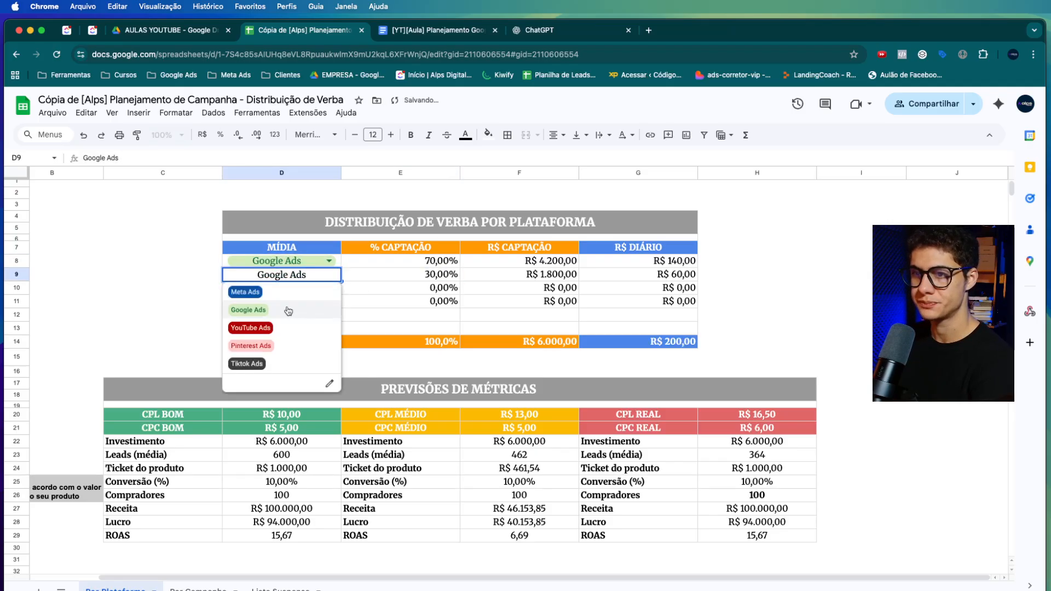
{"action": "left_click", "coordinate": [356, 288]}
{"action": "left_click", "coordinate": [338, 276]}
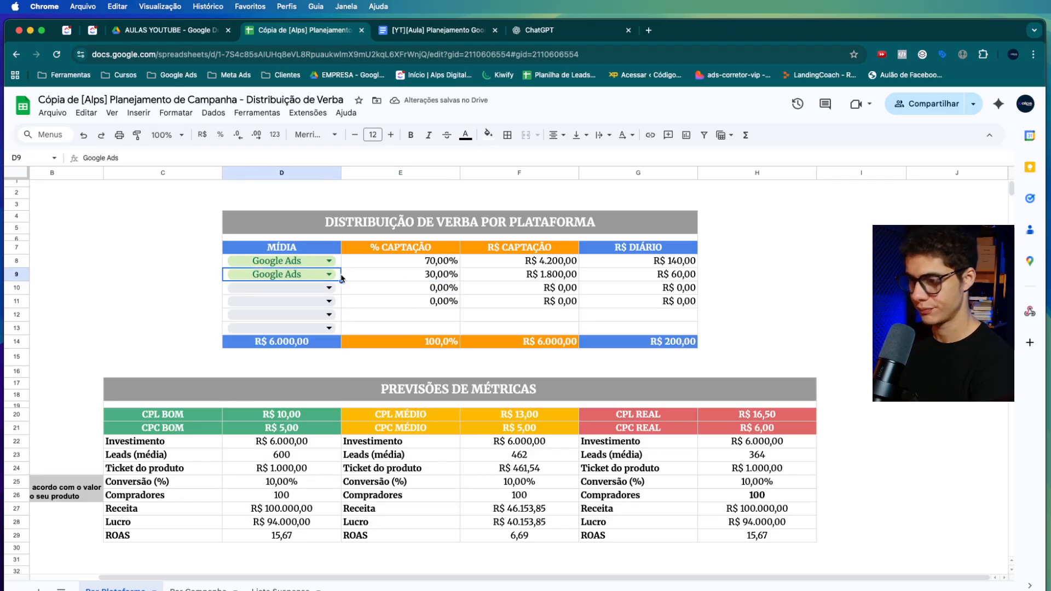
{"action": "key", "text": "Delete"}
Step: Set % CAPTAÇÃO to 100% for the Google Ads row and 0% for the row beneath it
{"action": "left_click", "coordinate": [439, 265]}
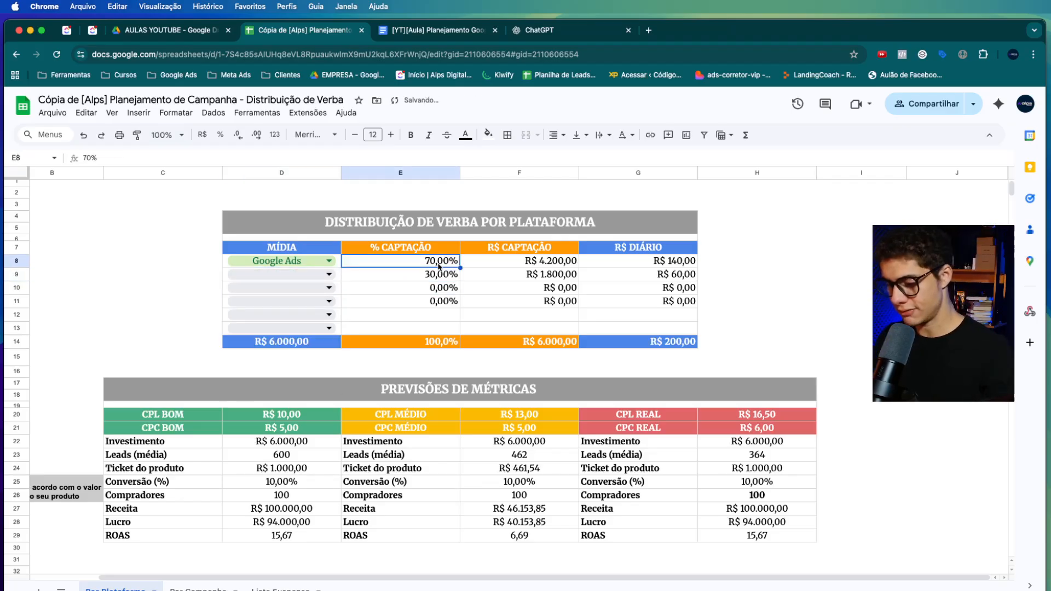
{"action": "type", "text": "100"}
{"action": "key", "text": "Return"}
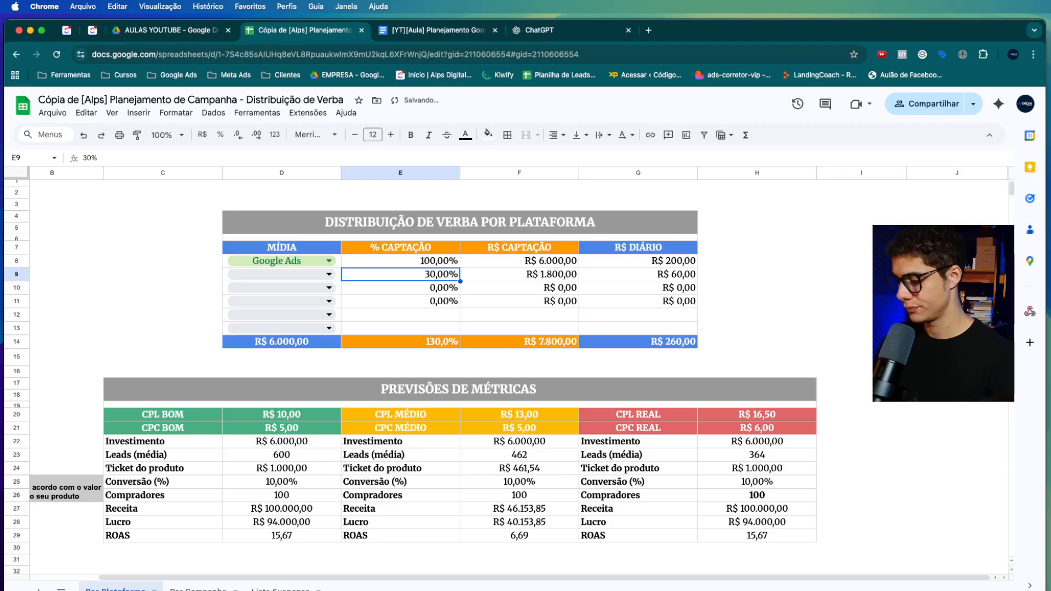
{"action": "type", "text": "0"}
{"action": "key", "text": "Return"}
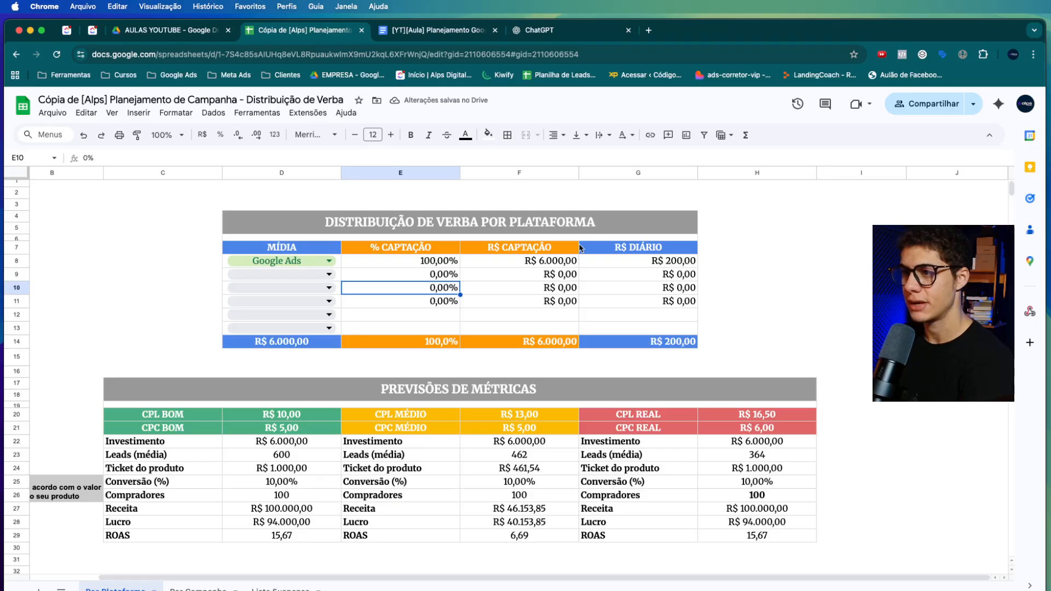
Step: Set the total budget in D14 to R$ 1.000
{"action": "left_click", "coordinate": [324, 345]}
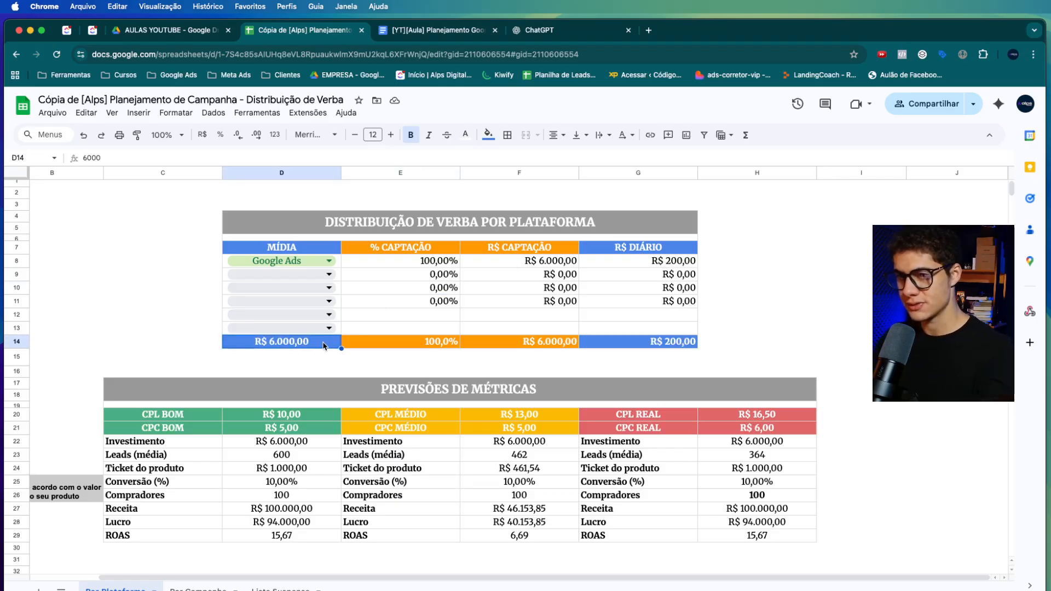
{"action": "type", "text": "1000"}
{"action": "key", "text": "Return"}
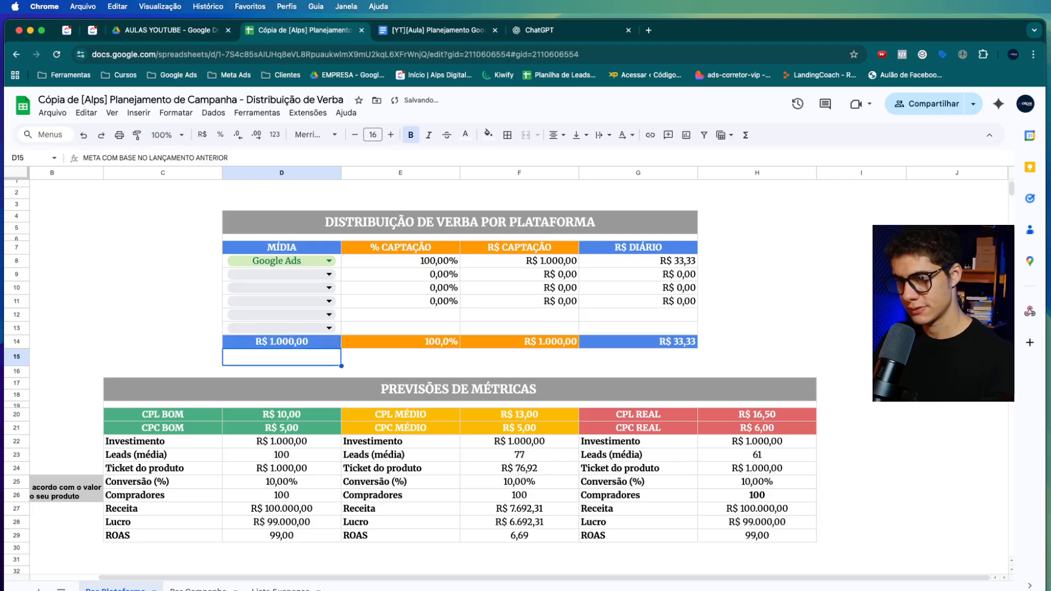
Step: Set the total budget in D14 to R$ 2.000 and check the Google Ads daily budget in G8
{"action": "left_click", "coordinate": [327, 344]}
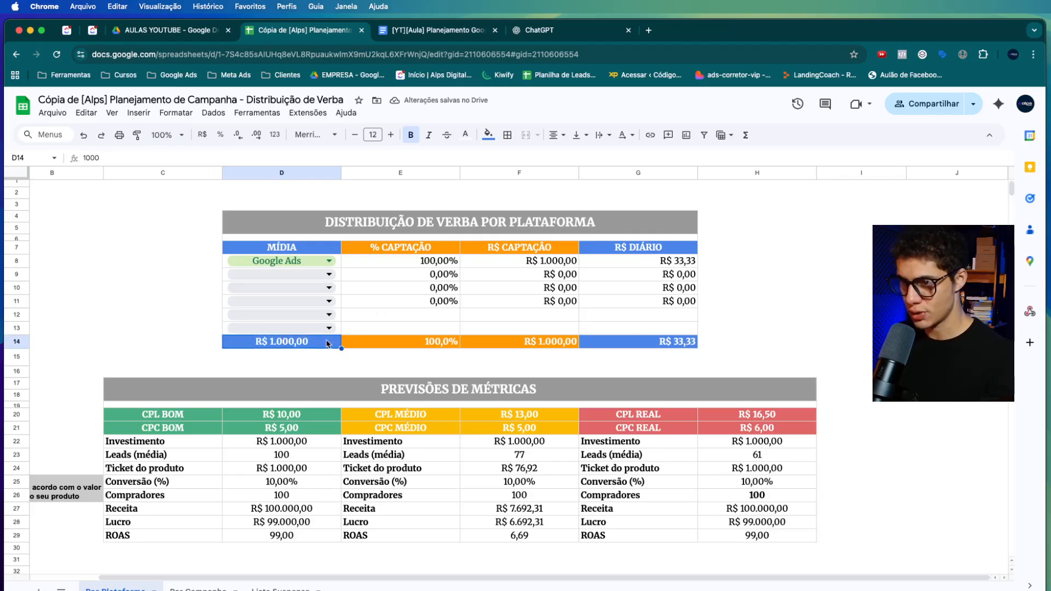
{"action": "type", "text": "2000"}
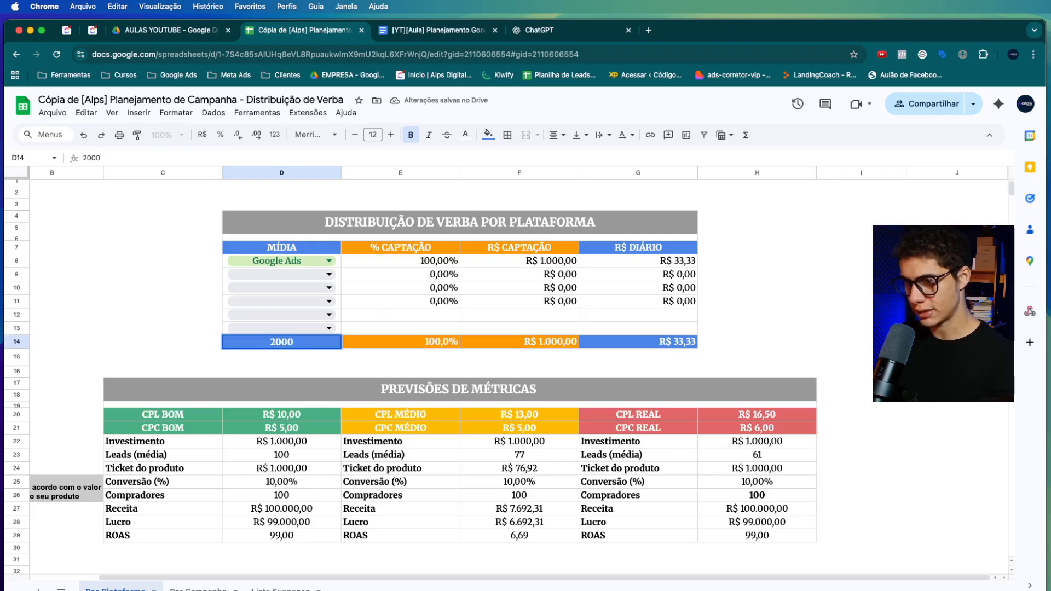
{"action": "key", "text": "Return"}
{"action": "left_click", "coordinate": [667, 265]}
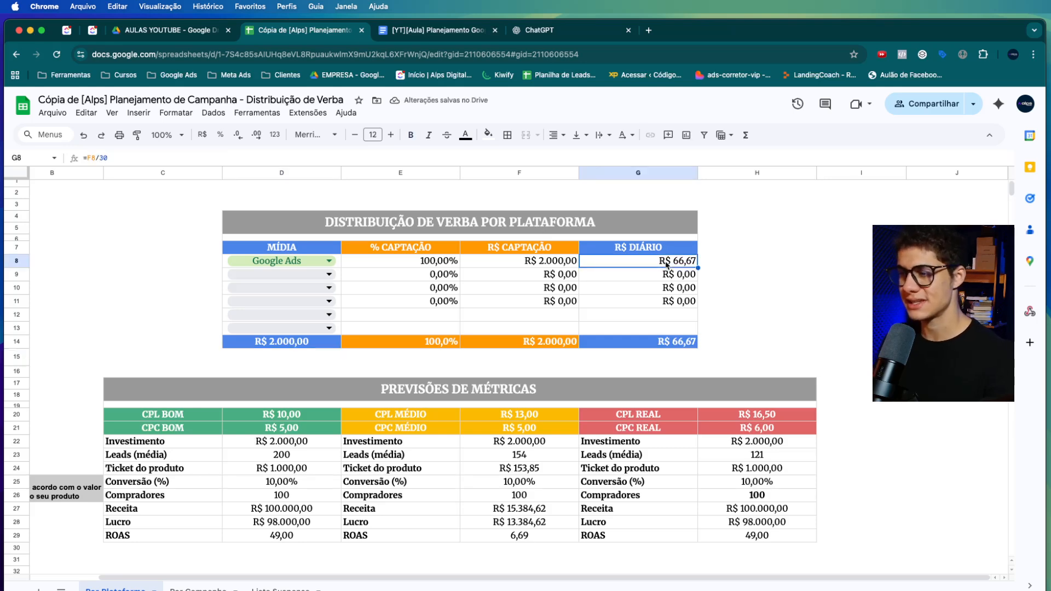
Step: In the metric forecasts, set CPL BOM to R$ 15 and CPL MÉDIO to R$ 20
{"action": "scroll", "coordinate": [266, 445], "scroll_direction": "down", "scroll_amount": 3}
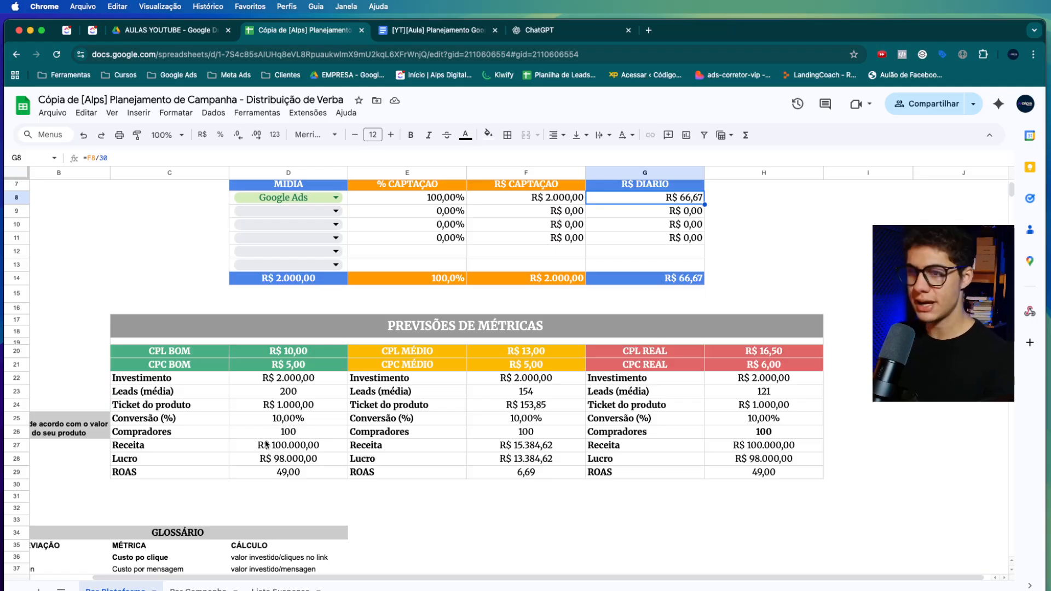
{"action": "left_click", "coordinate": [281, 352]}
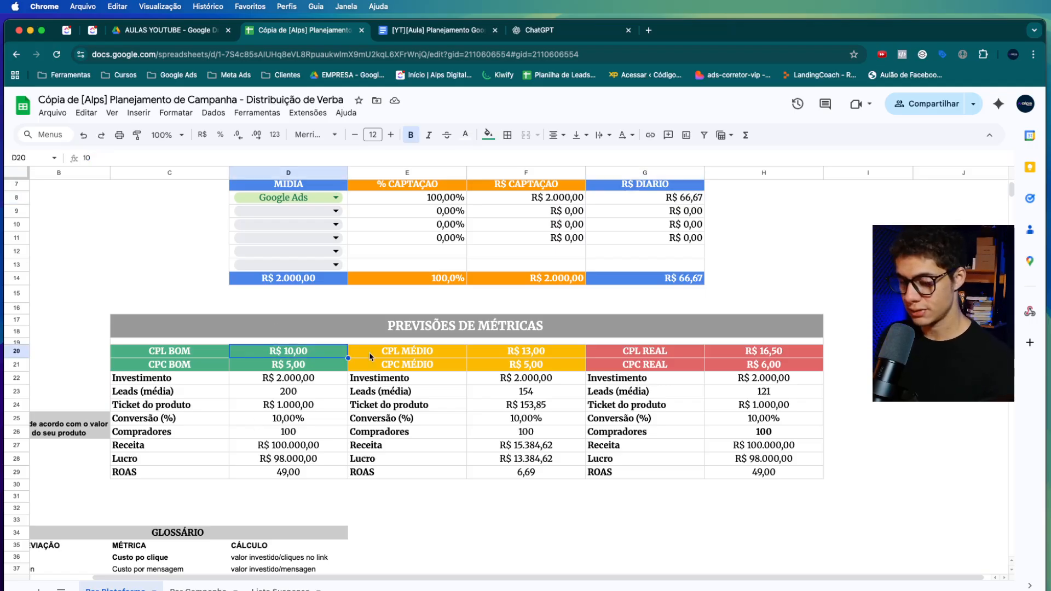
{"action": "type", "text": "15"}
{"action": "key", "text": "Return"}
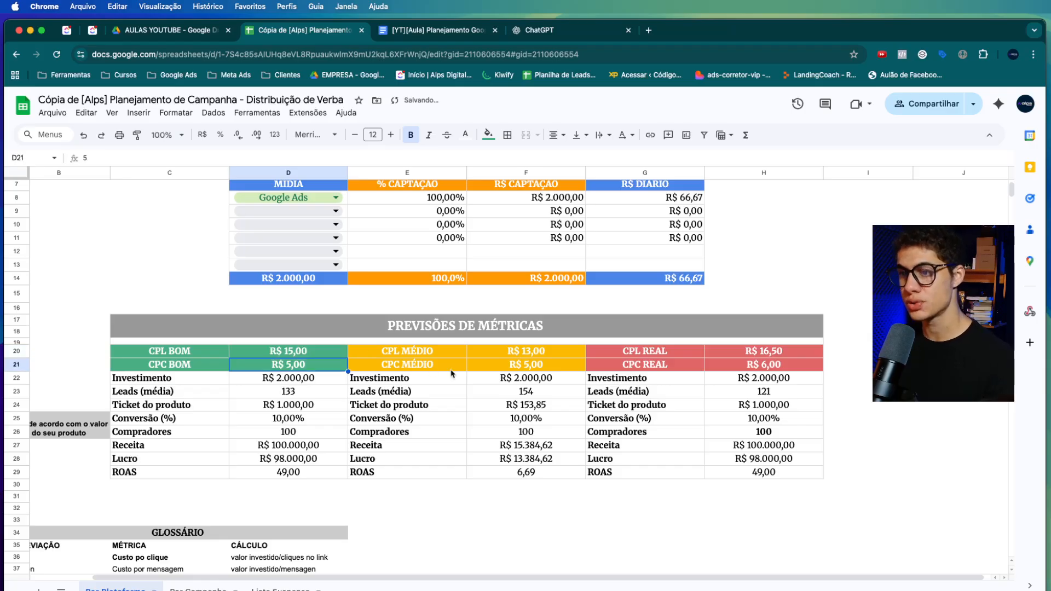
{"action": "left_click", "coordinate": [529, 349]}
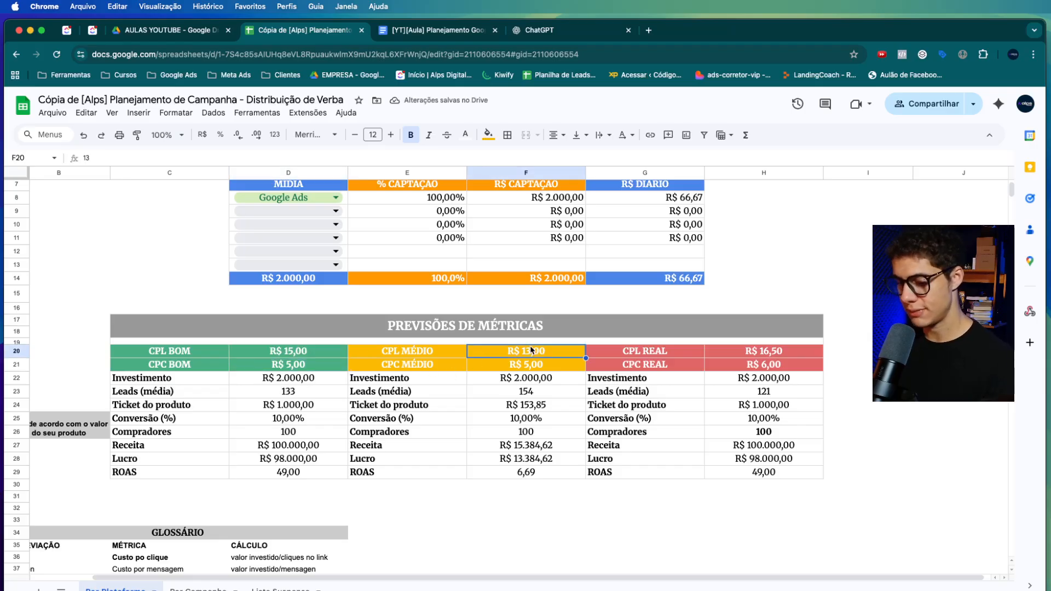
{"action": "type", "text": "20"}
{"action": "key", "text": "Return"}
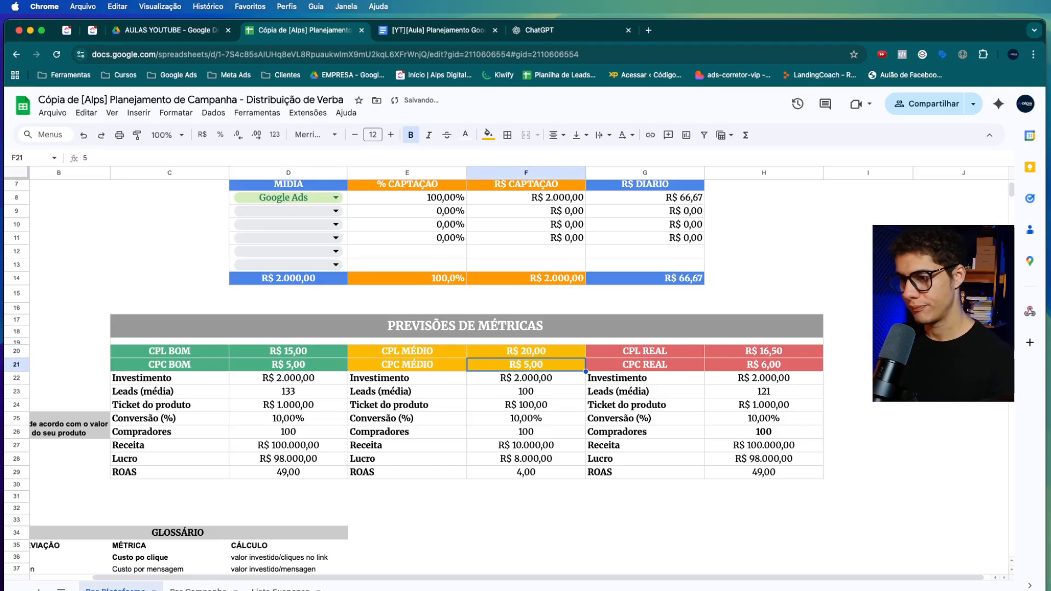
Step: Set the CPL REAL value in H20 of the metric forecasts to R$ 25
{"action": "key", "text": "Right"}
{"action": "key", "text": "Right"}
{"action": "key", "text": "Up"}
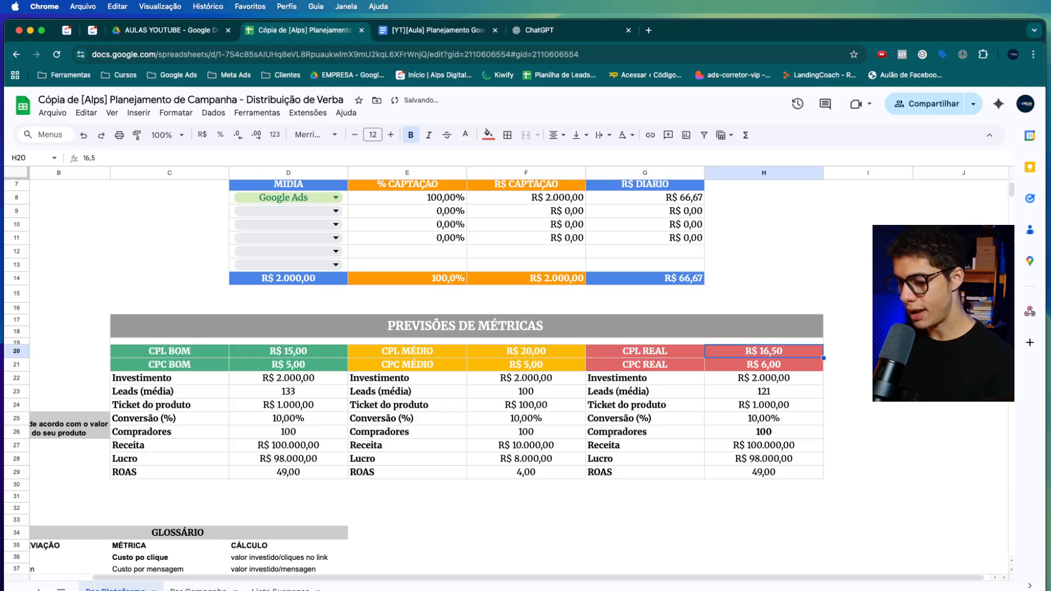
{"action": "type", "text": "25"}
{"action": "key", "text": "Return"}
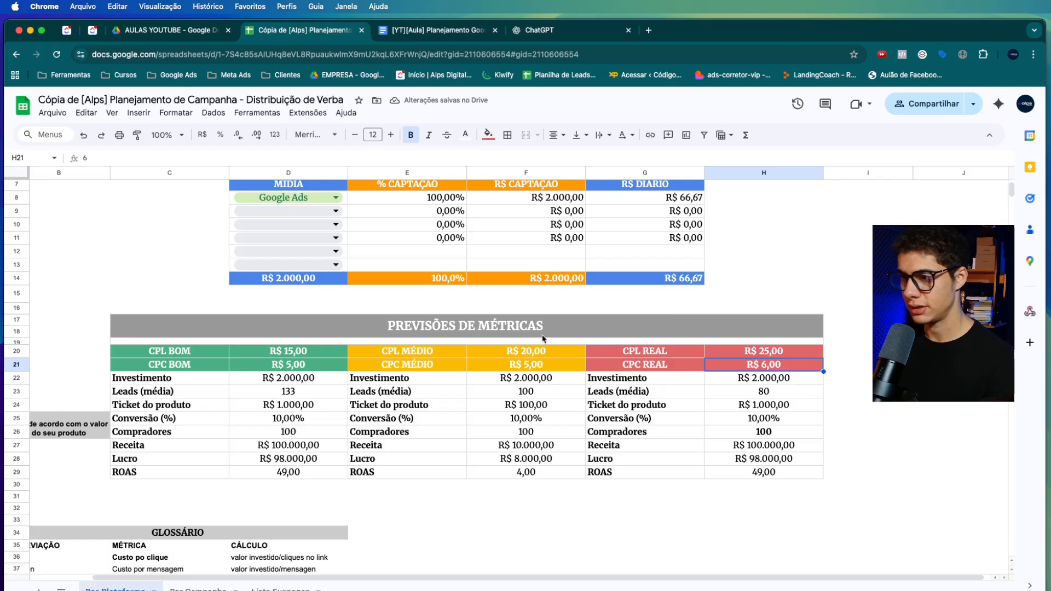
Step: Rename the CPL REAL label in G20 as CPL TETO
{"action": "left_click", "coordinate": [663, 353]}
{"action": "double_click", "coordinate": [660, 352]}
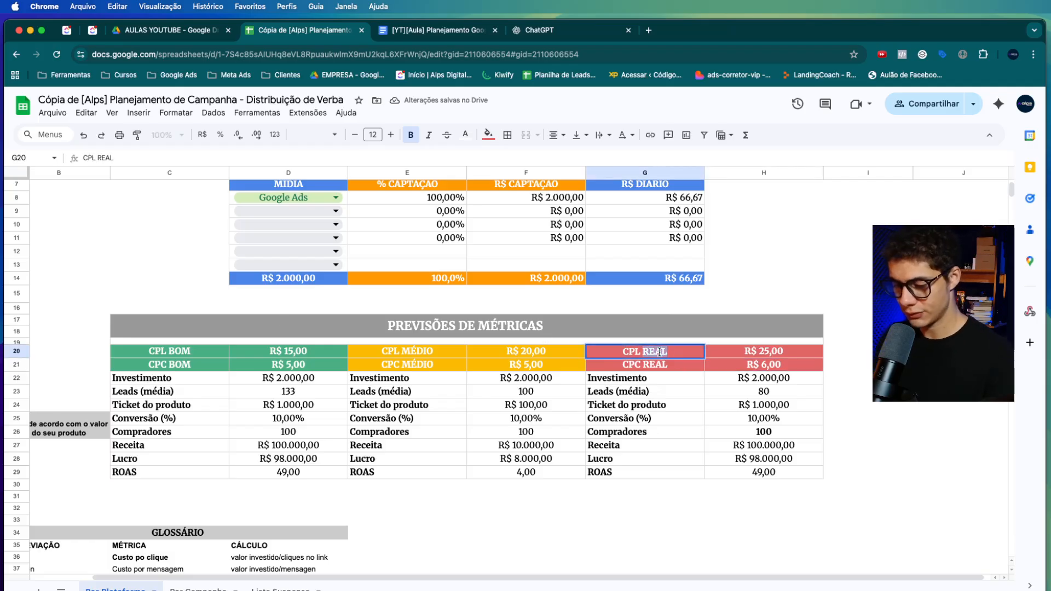
{"action": "type", "text": "TETO"}
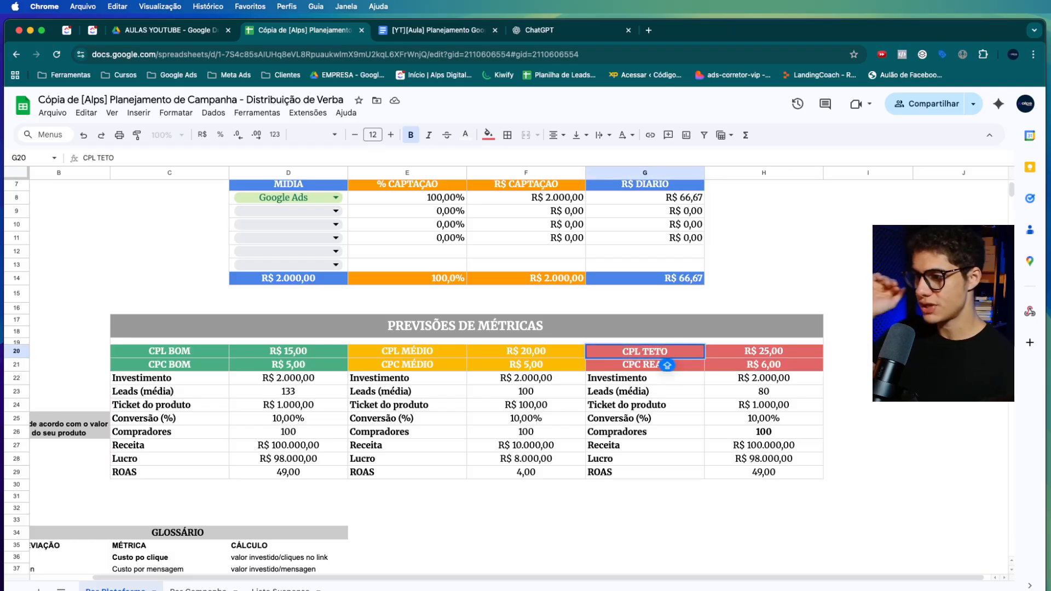
{"action": "key", "text": "Return"}
{"action": "left_click", "coordinate": [856, 298]}
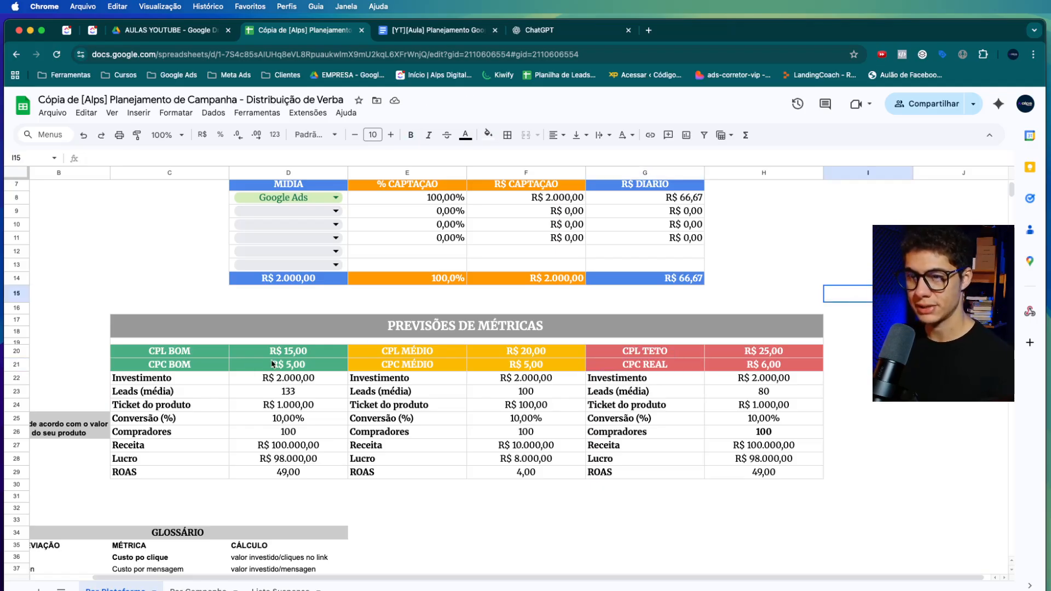
Step: Review the CPC, investment and leads cells of the BOM scenario and set its Ticket do produto to R$ 1.500
{"action": "left_click", "coordinate": [316, 366]}
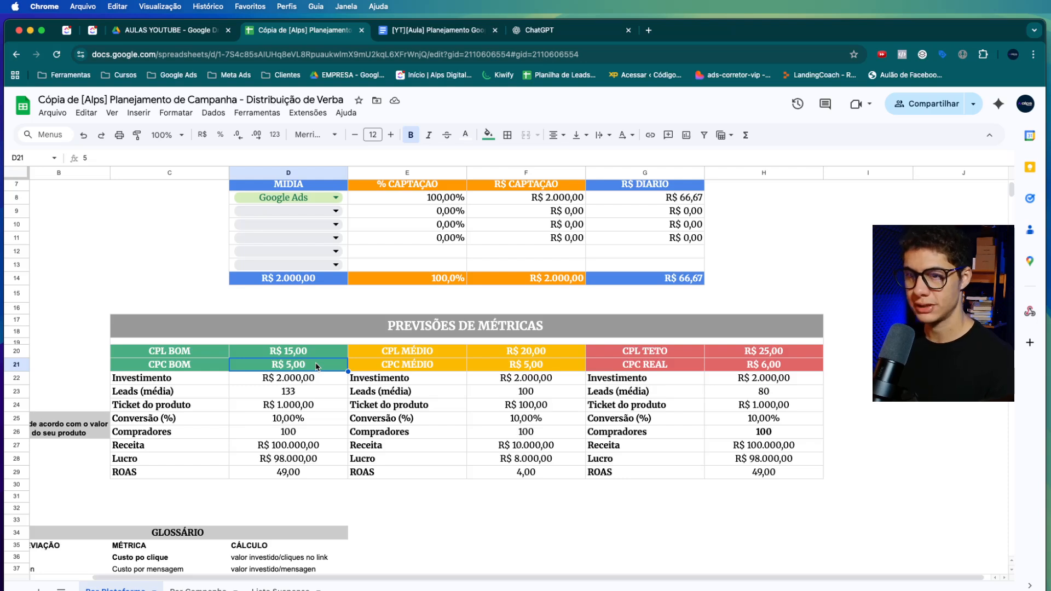
{"action": "left_click", "coordinate": [253, 384]}
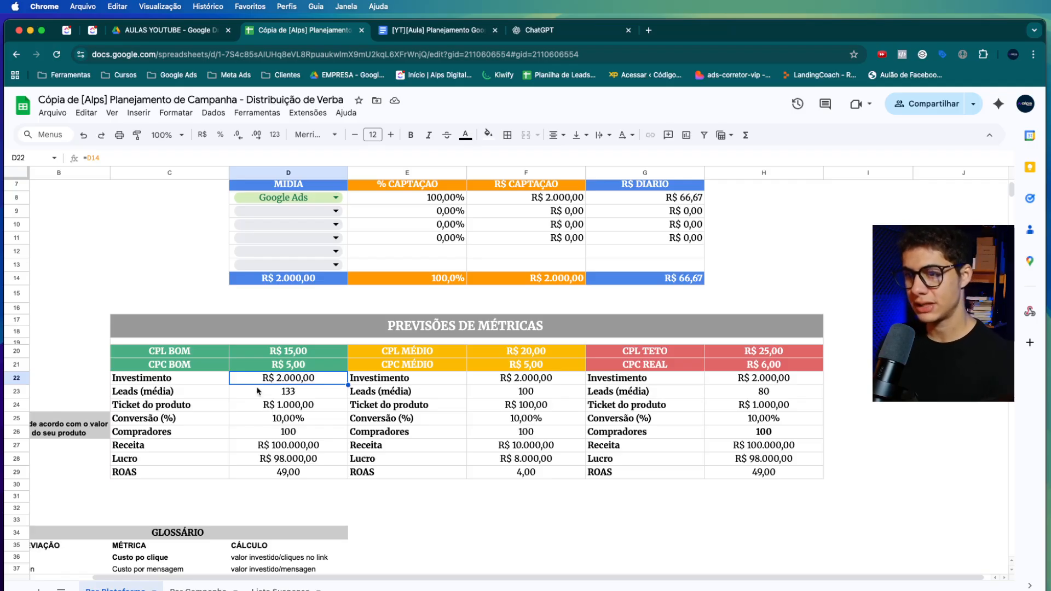
{"action": "left_click", "coordinate": [258, 391]}
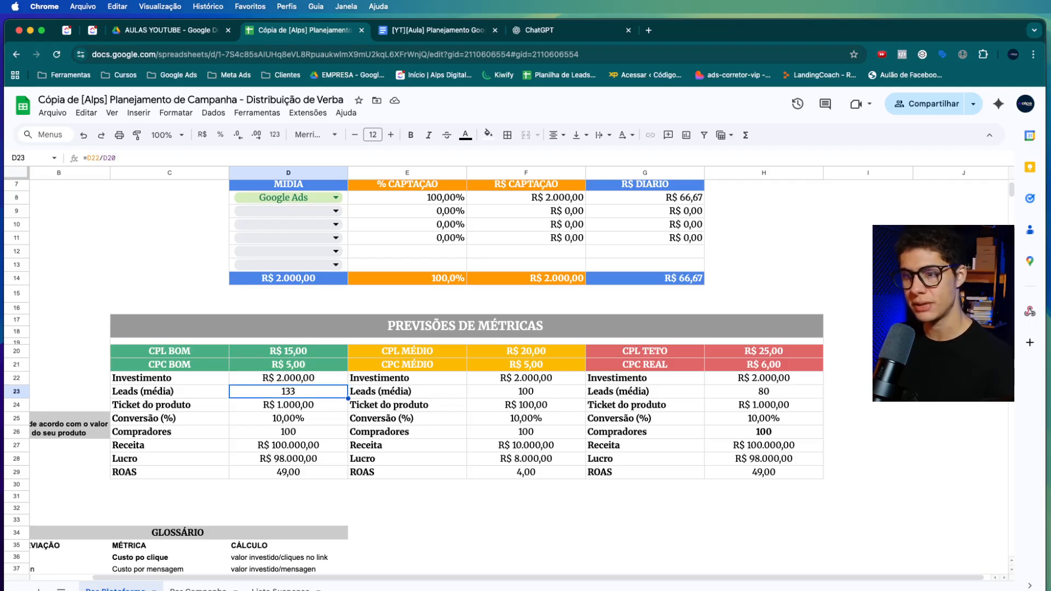
{"action": "key", "text": "Down"}
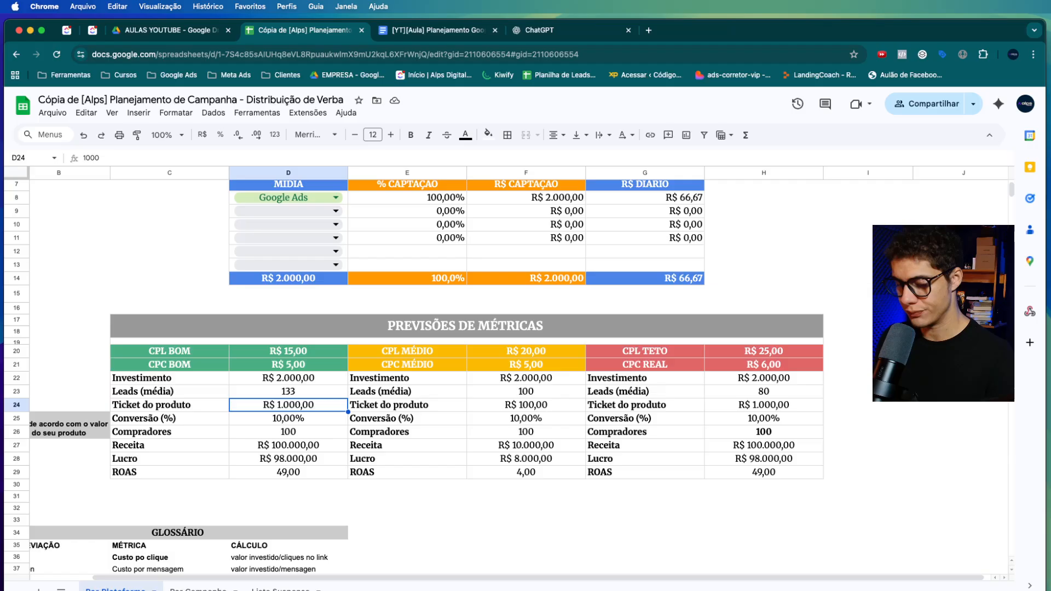
{"action": "type", "text": "1500"}
{"action": "key", "text": "Return"}
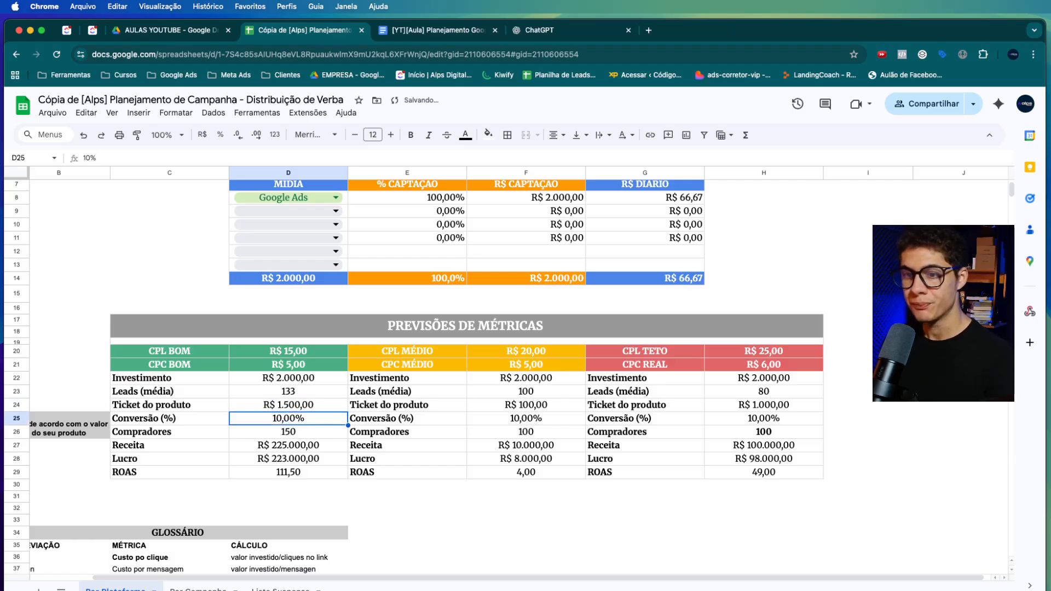
Step: Set the BOM scenario's Conversão (%) in D25 to 3%
{"action": "key", "text": "Down"}
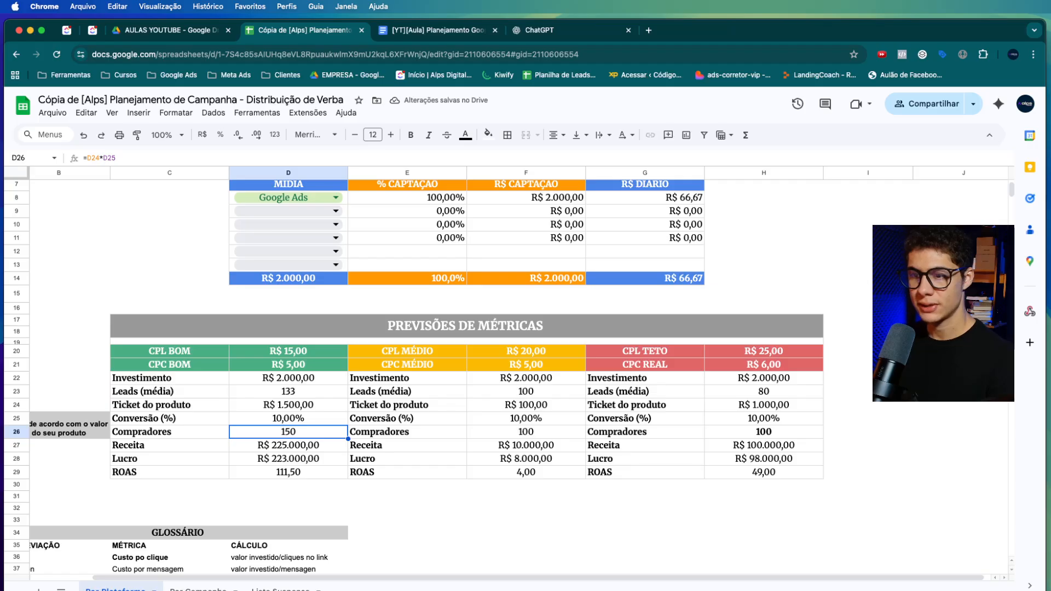
{"action": "key", "text": "Up"}
{"action": "key", "text": "Down"}
{"action": "key", "text": "Up"}
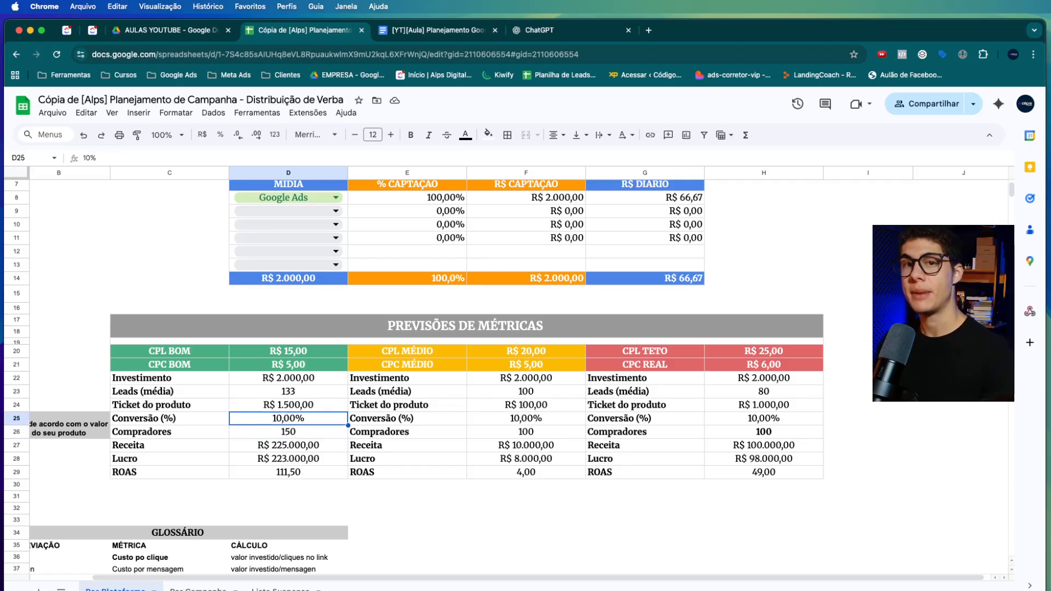
{"action": "type", "text": "3"}
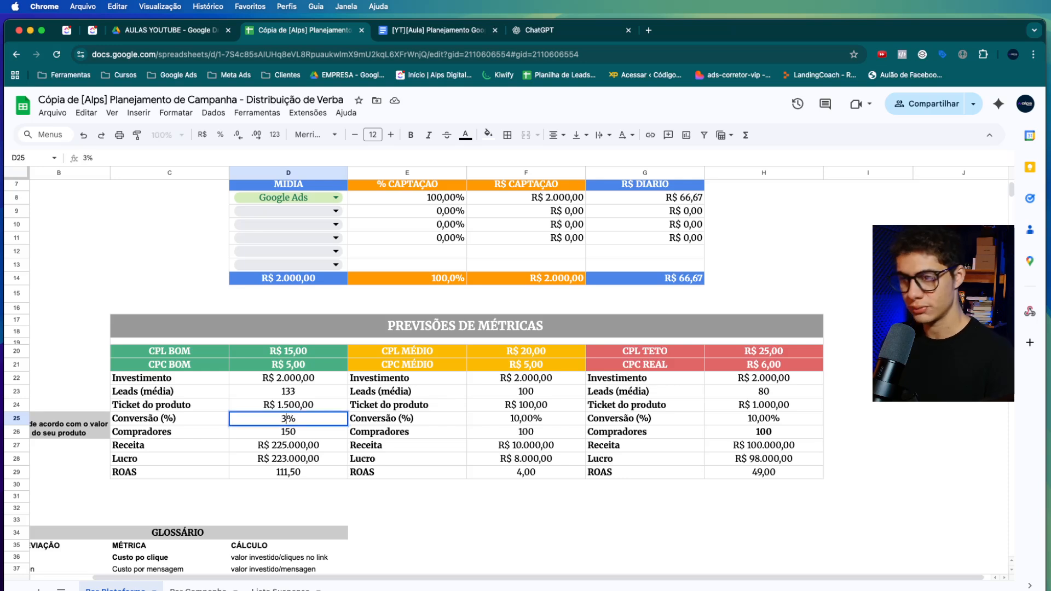
{"action": "key", "text": "Return"}
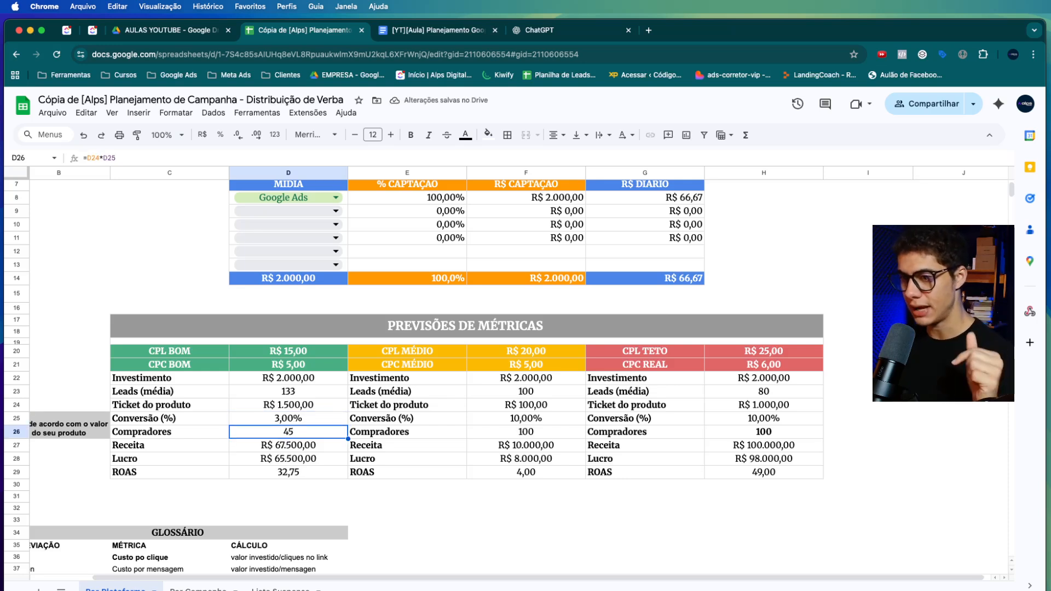
Step: Set the BOM scenario's Conversão (%) in D25 to 1% and check its Receita cell
{"action": "left_click", "coordinate": [289, 419]}
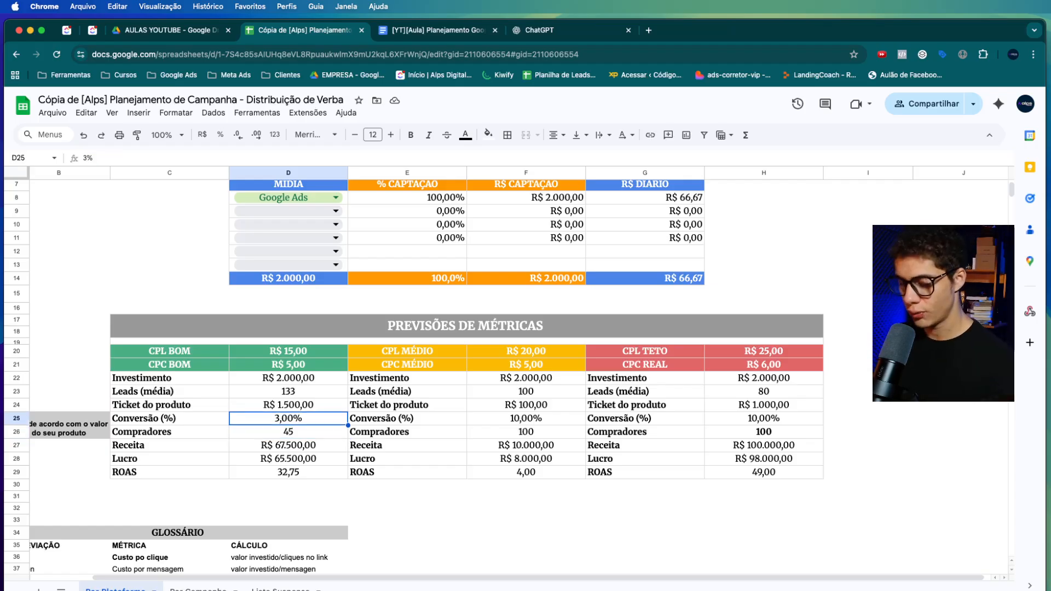
{"action": "type", "text": "1"}
{"action": "key", "text": "Return"}
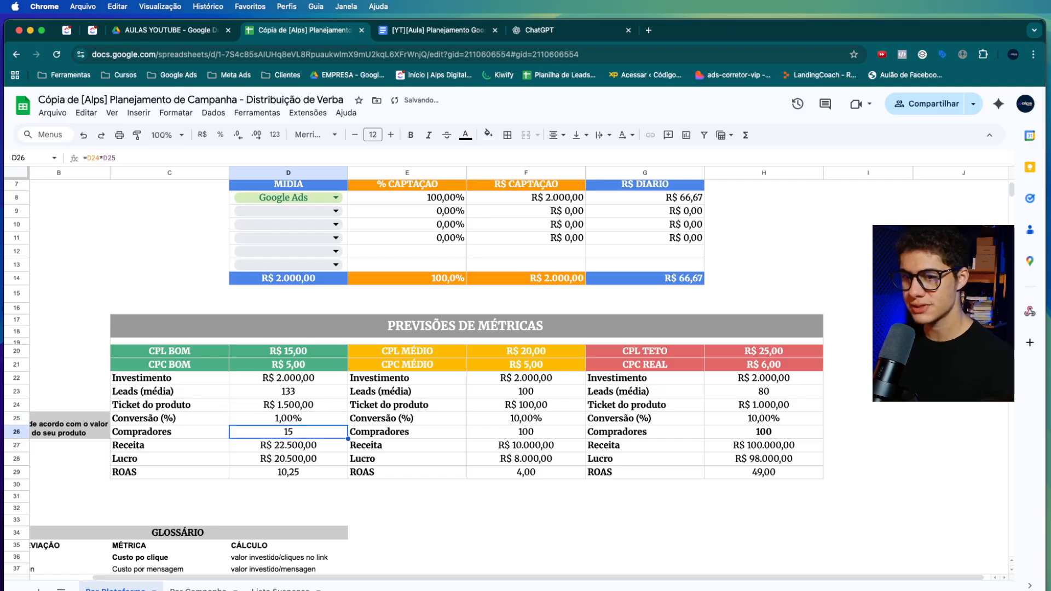
{"action": "left_click", "coordinate": [288, 446]}
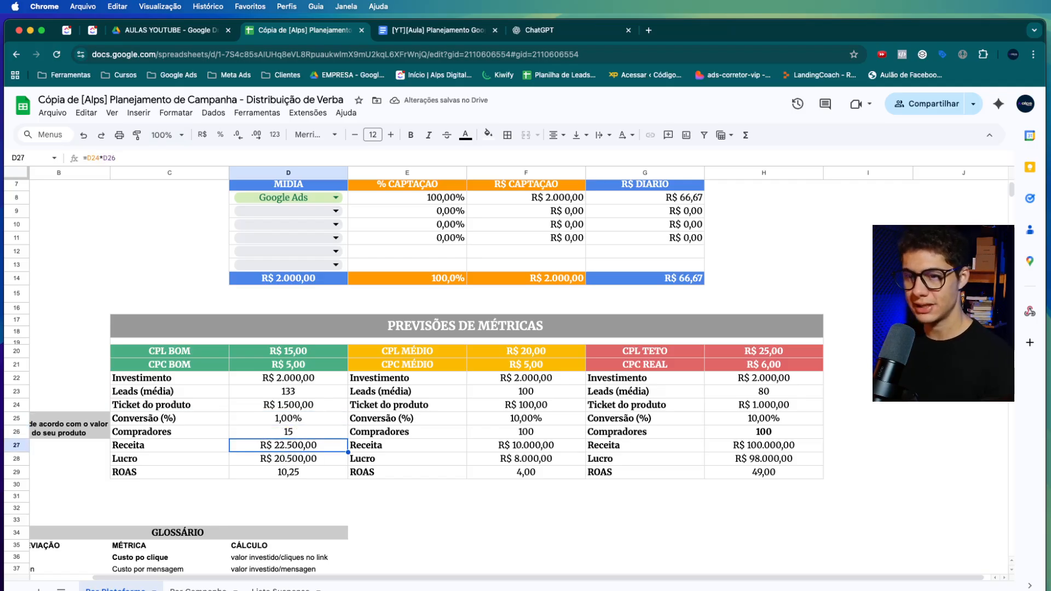
Step: Check the BOM scenario's Compradores, Receita, Lucro and ROAS cells and the MÉDIO scenario's Investimento cell
{"action": "left_click", "coordinate": [289, 432]}
{"action": "key", "text": "Down"}
{"action": "key", "text": "Down"}
{"action": "key", "text": "Down"}
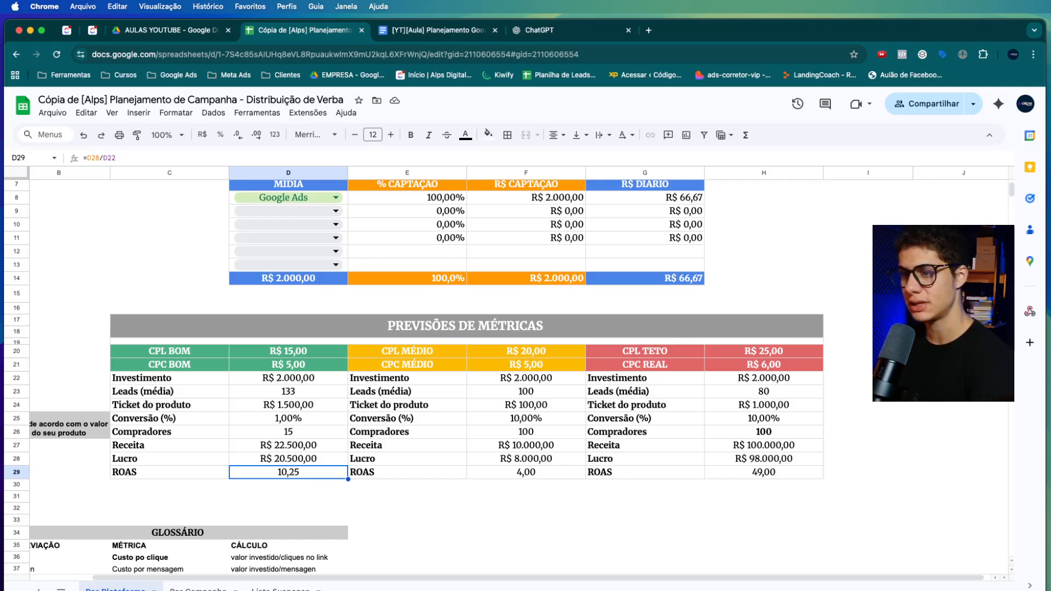
{"action": "left_click", "coordinate": [553, 377]}
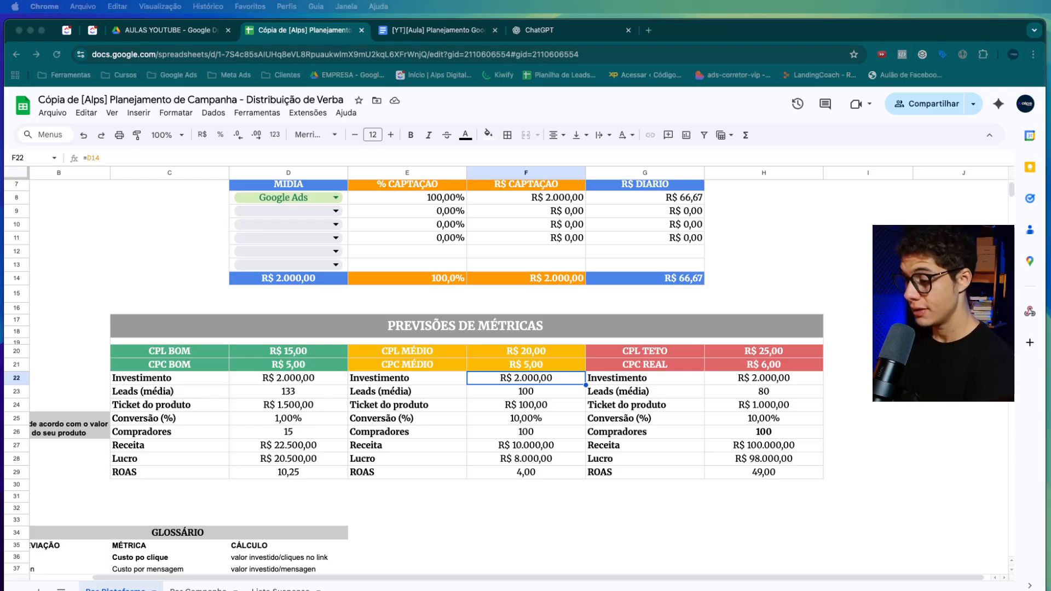
Step: Look through the [YT][Aula] Planejamento Google Ads document with its keywords, titles and descriptions
{"action": "left_click", "coordinate": [440, 32]}
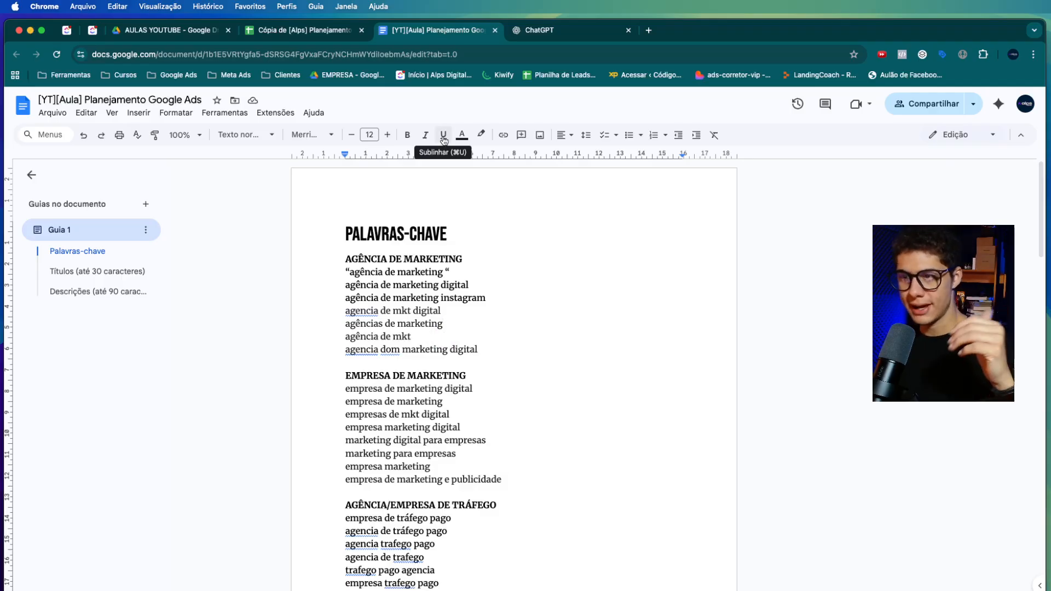
{"action": "scroll", "coordinate": [423, 300], "scroll_direction": "down", "scroll_amount": 20}
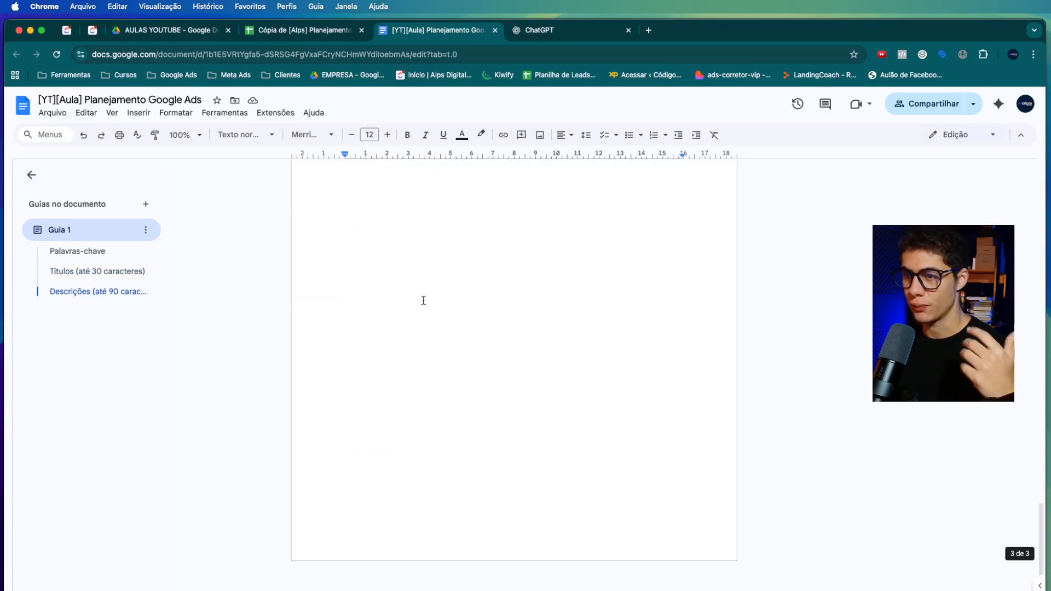
{"action": "scroll", "coordinate": [424, 300], "scroll_direction": "up", "scroll_amount": 20}
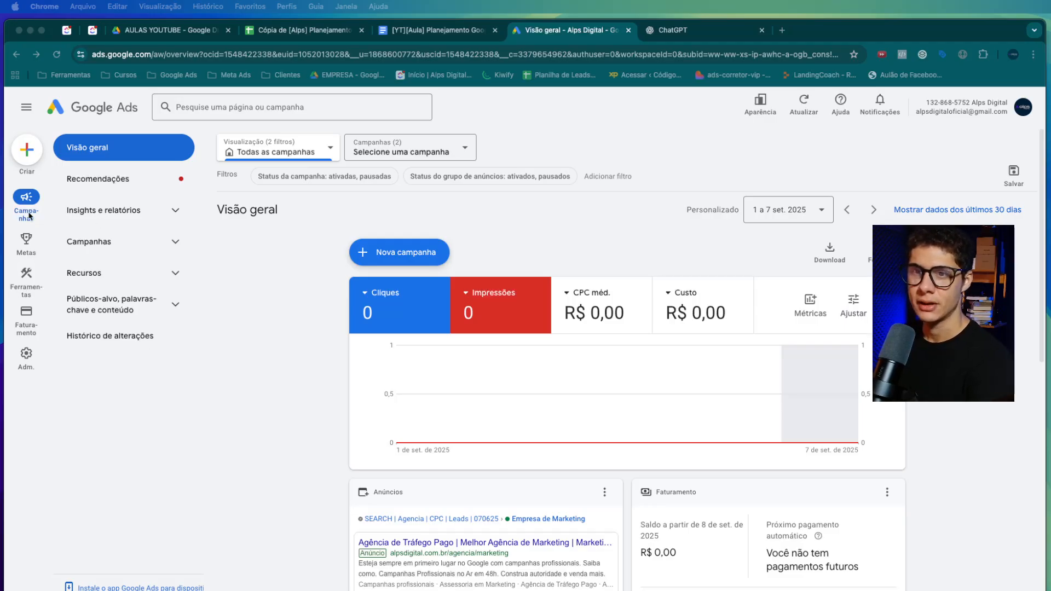
Step: Go to the Google Ads keyword planner and open Descobrir novas palavras-chave
{"action": "left_click", "coordinate": [27, 295]}
{"action": "left_click", "coordinate": [27, 297]}
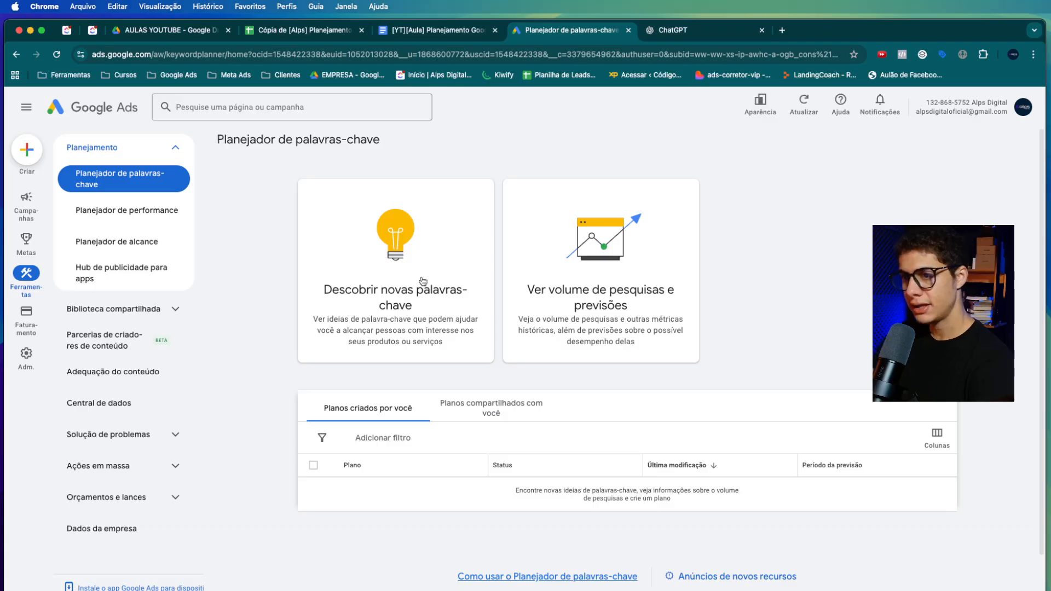
{"action": "left_click", "coordinate": [419, 264]}
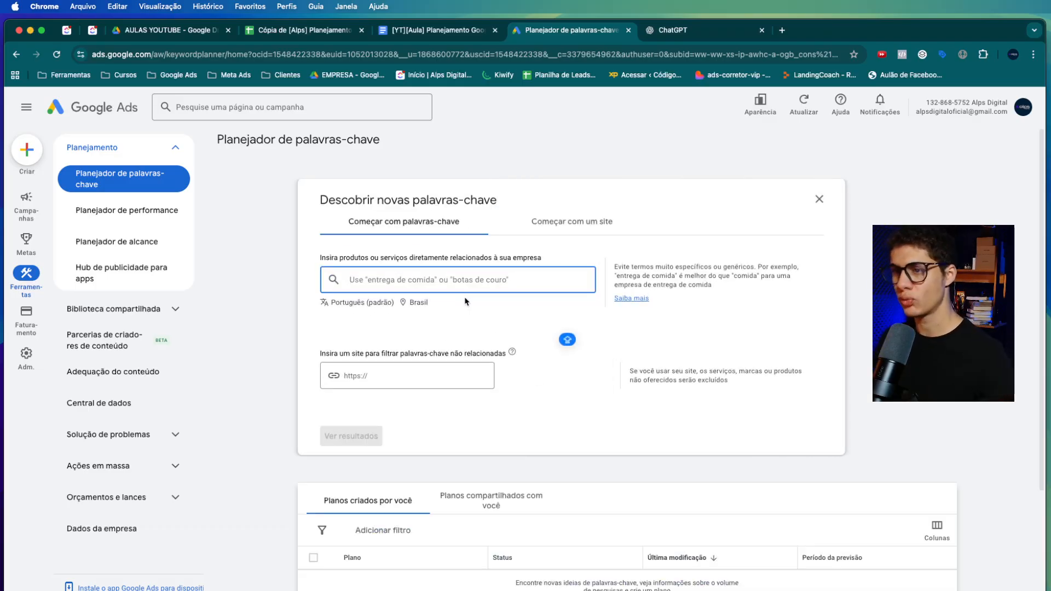
Step: Enter empresa de marketing as the seed keyword for discovering new keywords
{"action": "type", "text": "MARKETING"}
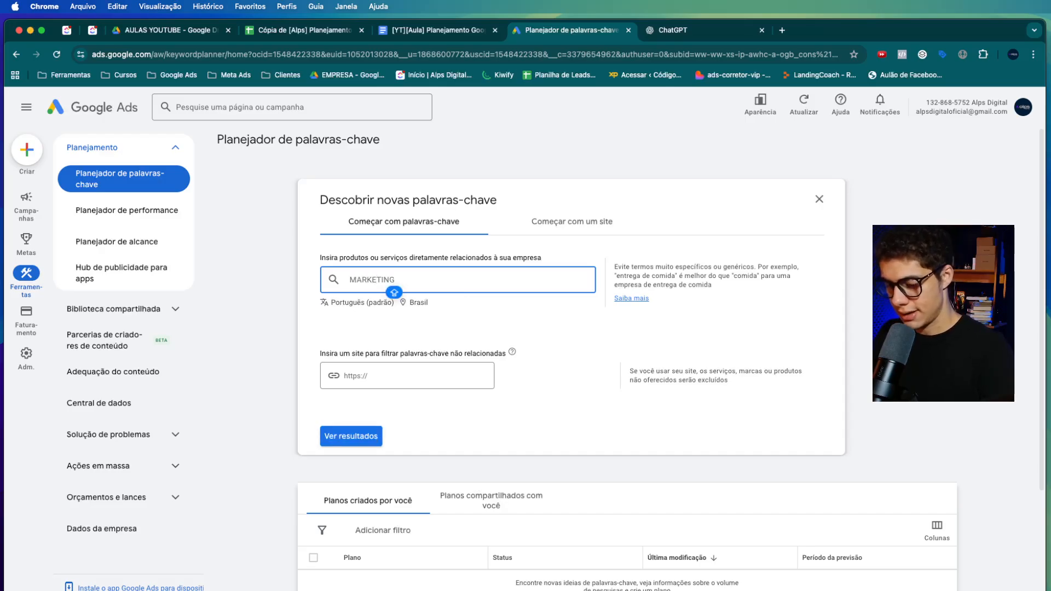
{"action": "double_click", "coordinate": [393, 285]}
{"action": "type", "text": "empresa "}
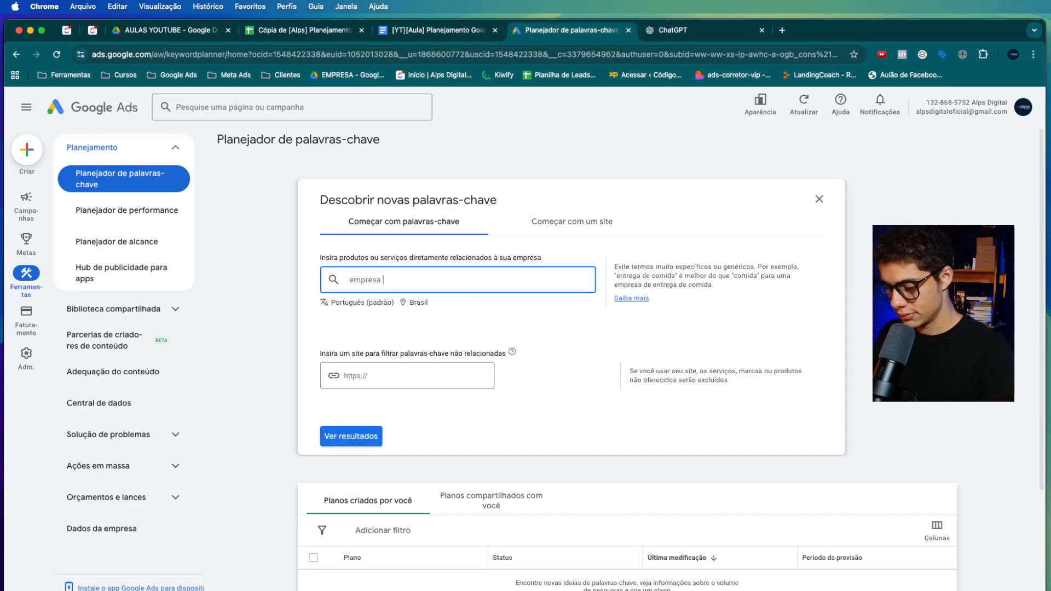
{"action": "type", "text": "de marketing"}
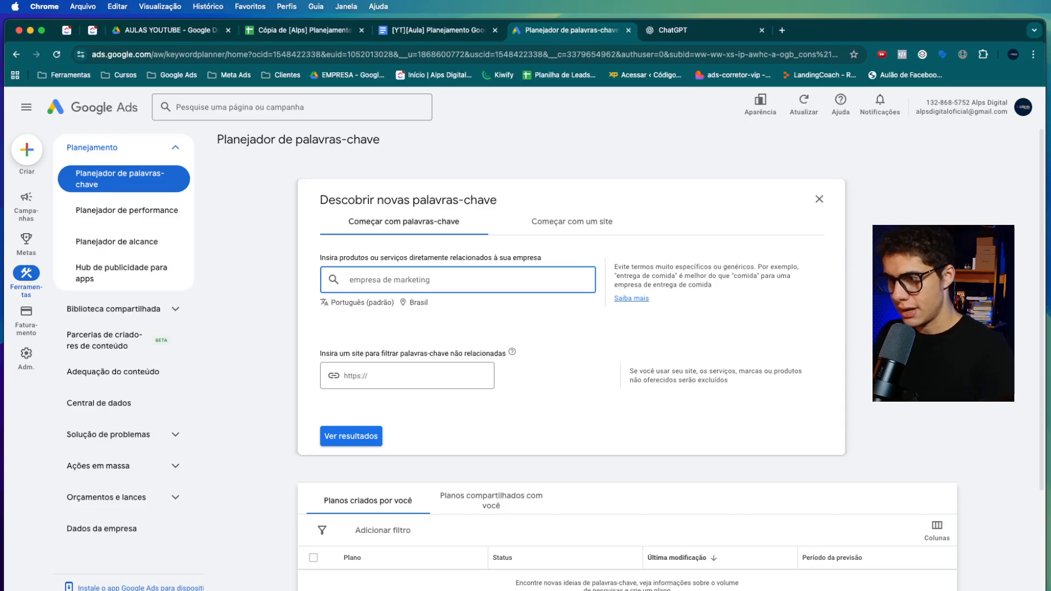
{"action": "key", "text": "Return"}
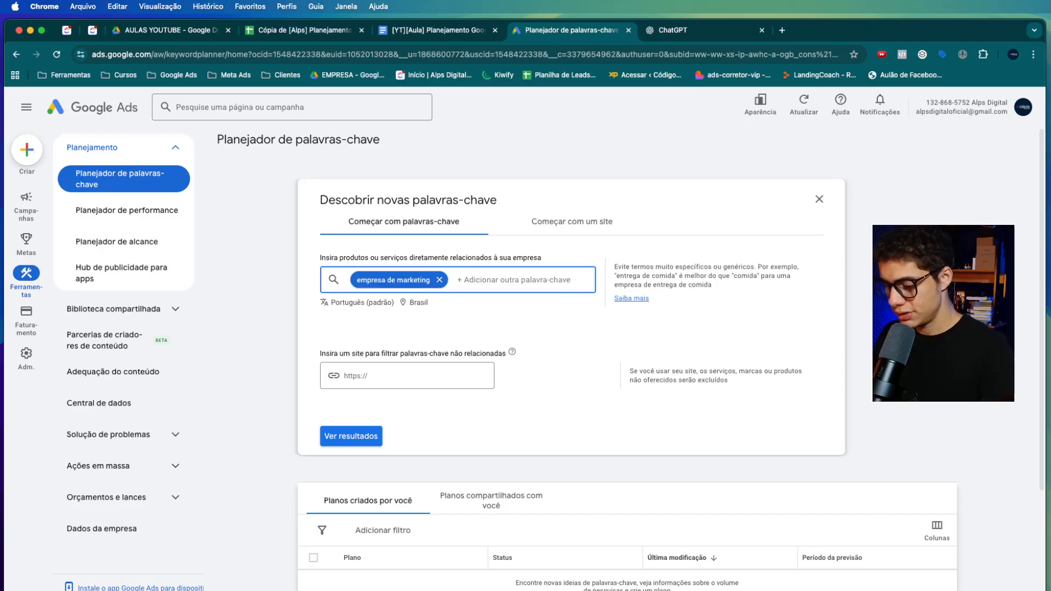
Step: Try gestor de tráfego and campanhas de tráfego as additional seed keywords and remove both
{"action": "type", "text": "gestor de tráfe"}
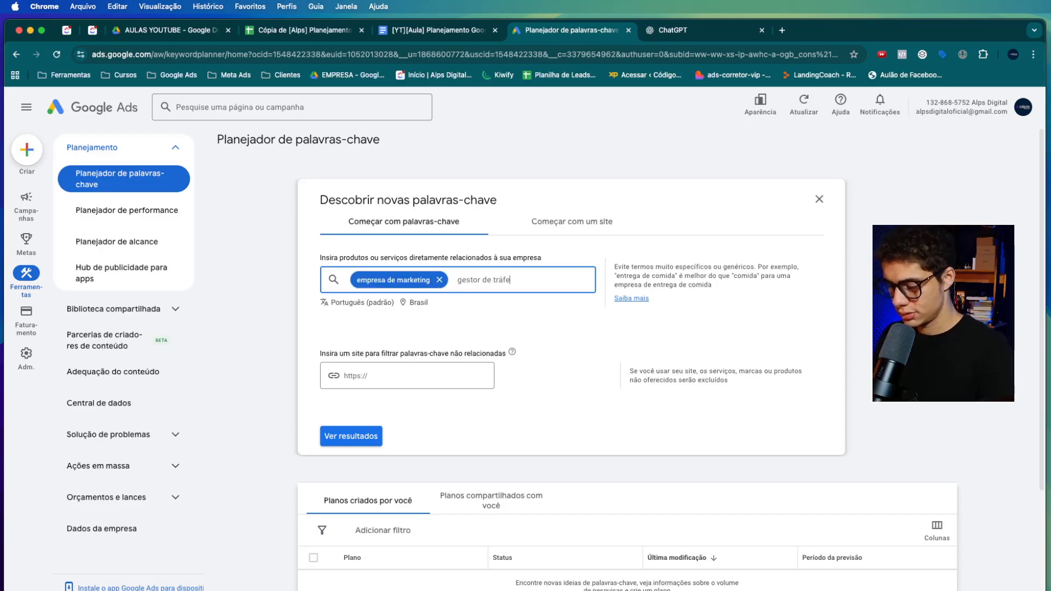
{"action": "type", "text": "go"}
{"action": "key", "text": "Return"}
{"action": "type", "text": "campanhas"}
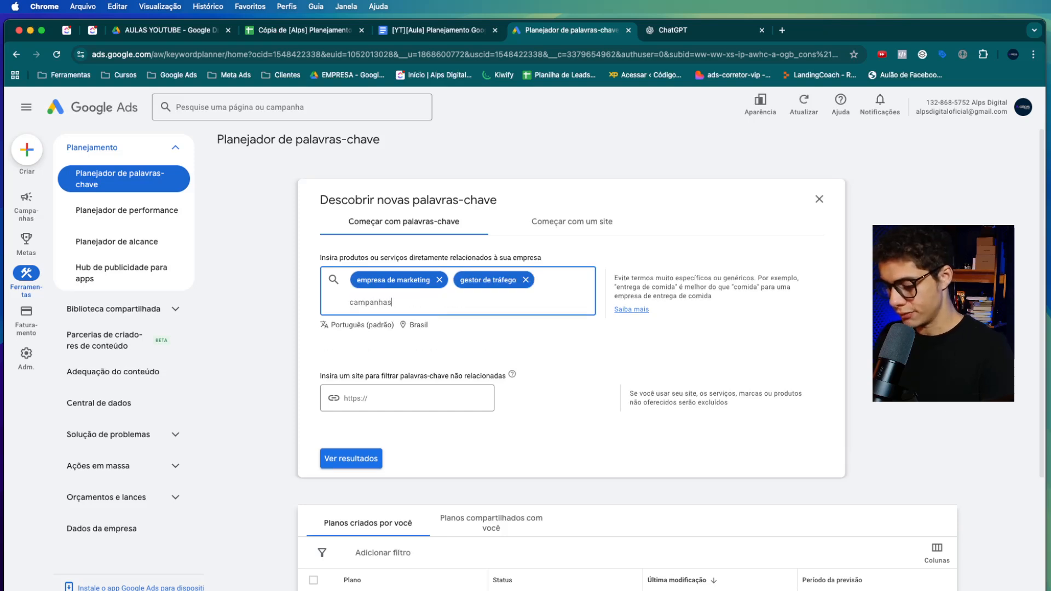
{"action": "type", "text": " de tráfe"}
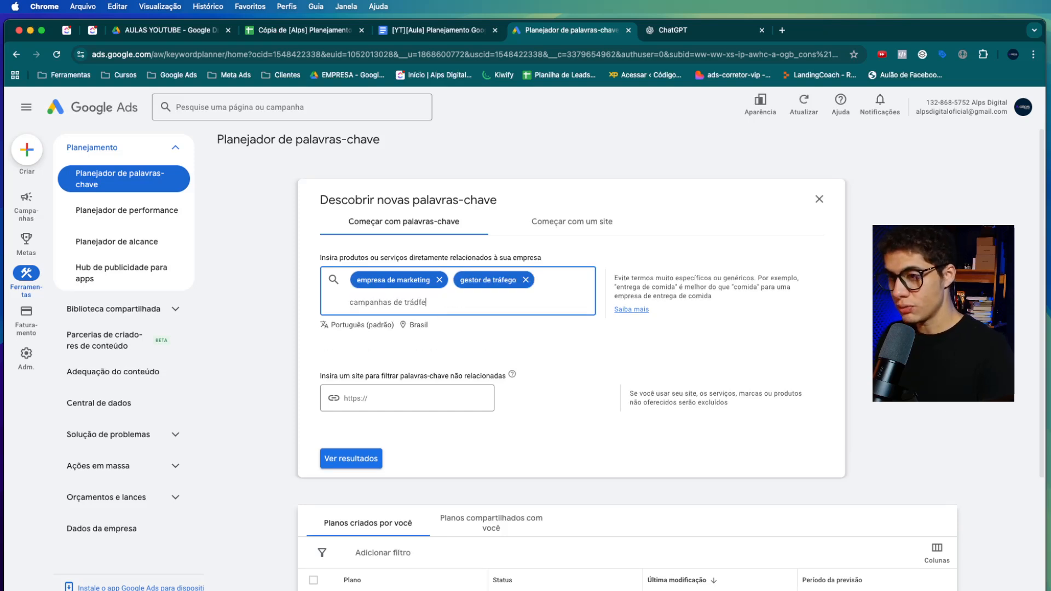
{"action": "type", "text": "go"}
{"action": "key", "text": "BackSpace"}
{"action": "key", "text": "BackSpace"}
{"action": "key", "text": "BackSpace"}
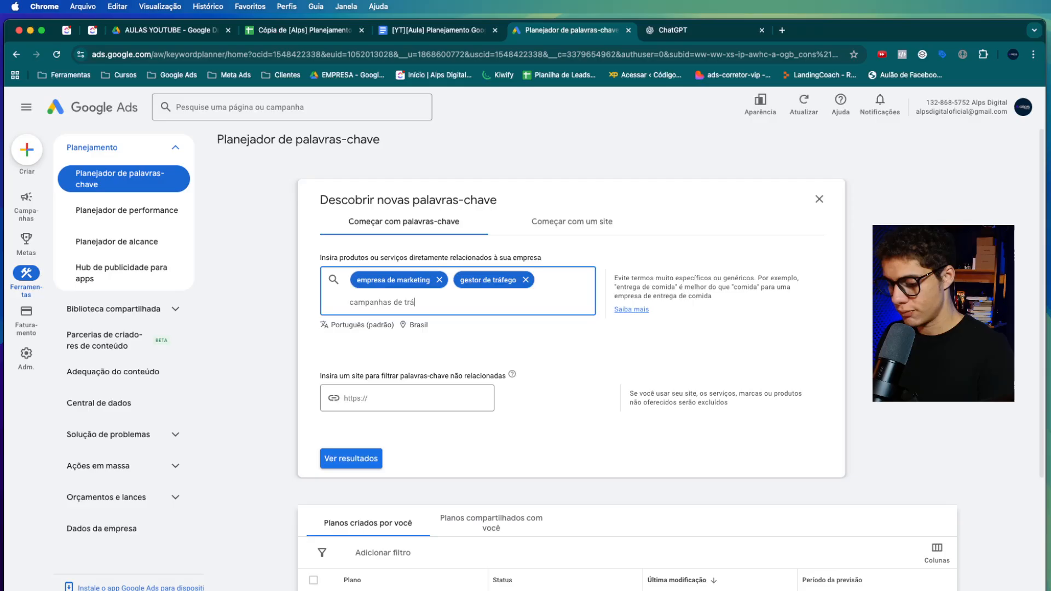
{"action": "type", "text": "fego"}
{"action": "key", "text": "Return"}
{"action": "key", "text": "BackSpace"}
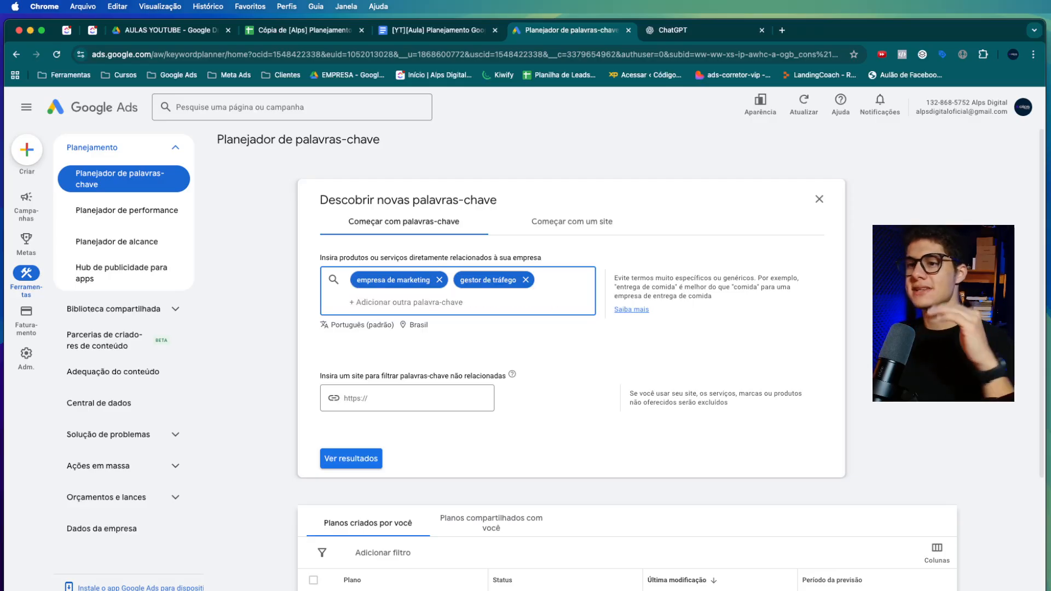
{"action": "key", "text": "BackSpace"}
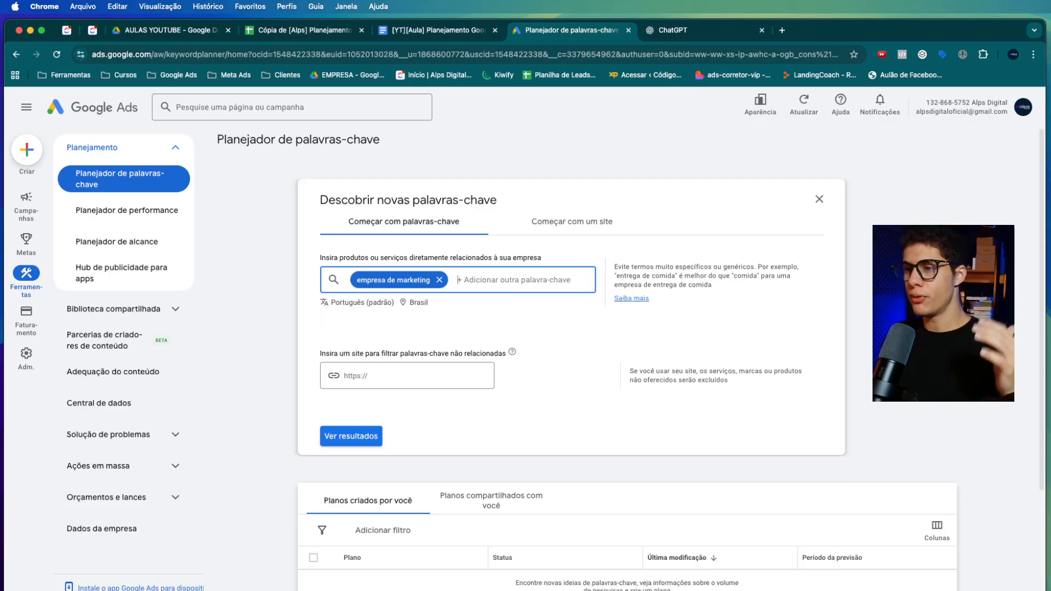
Step: Check the keyword document, get the keyword ideas for empresa de marketing and sort them by average monthly searches
{"action": "left_click", "coordinate": [442, 30]}
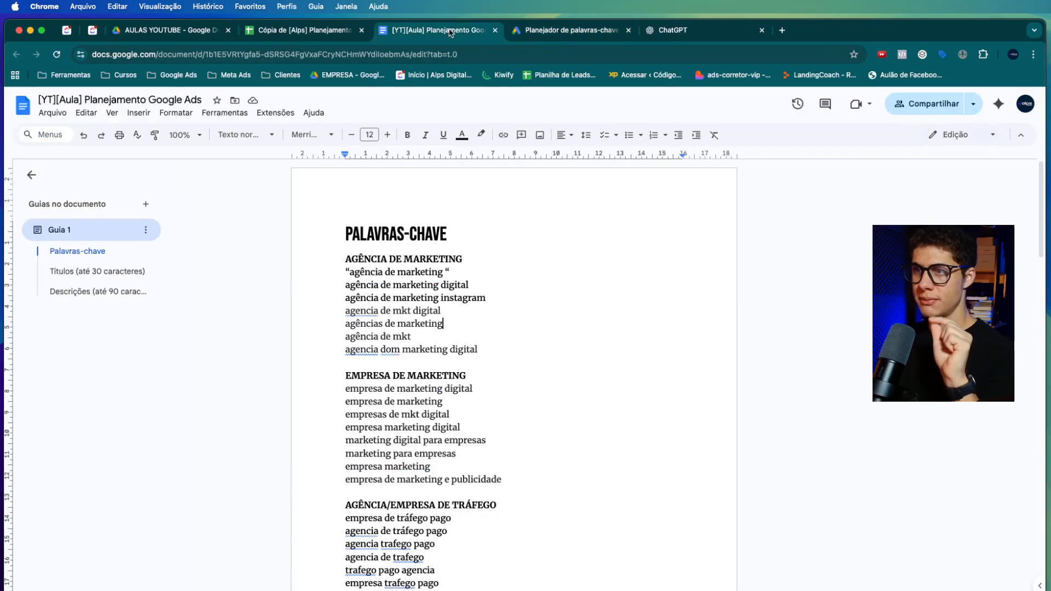
{"action": "left_click", "coordinate": [590, 32]}
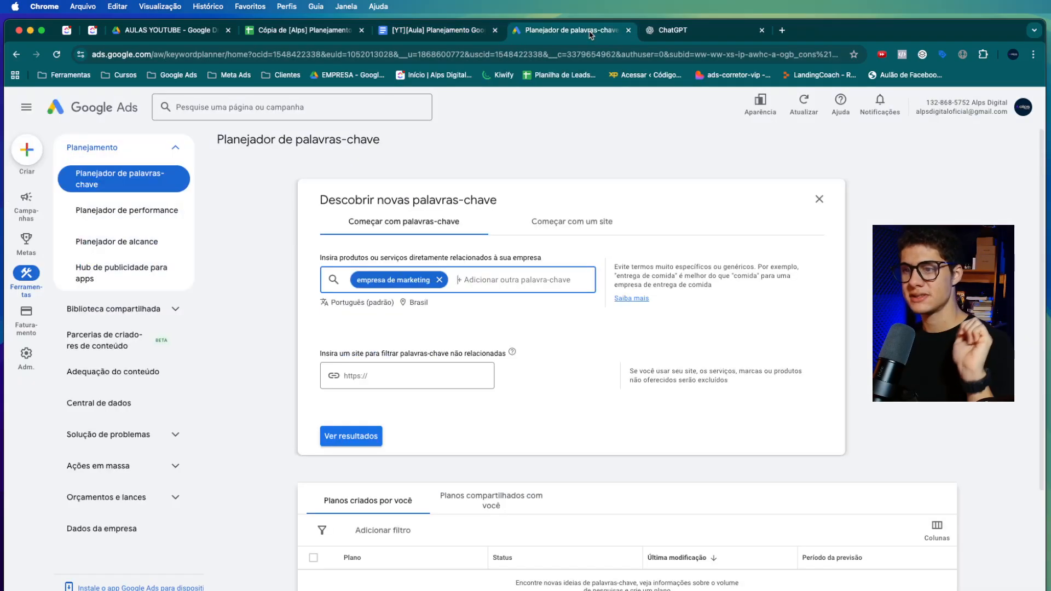
{"action": "left_click", "coordinate": [356, 436]}
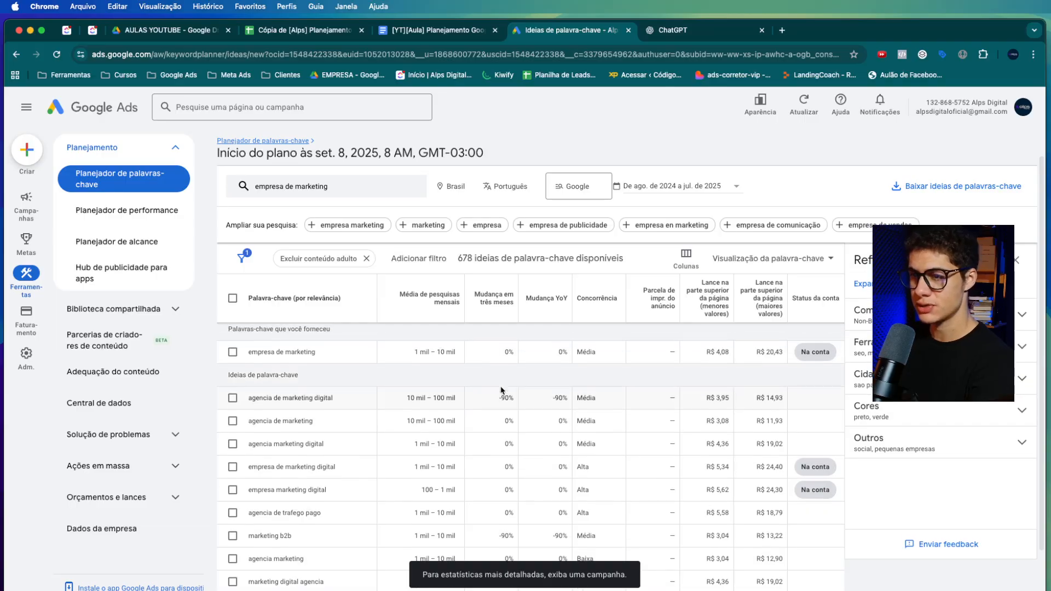
{"action": "scroll", "coordinate": [501, 391], "scroll_direction": "up", "scroll_amount": 1}
{"action": "left_click", "coordinate": [415, 320]}
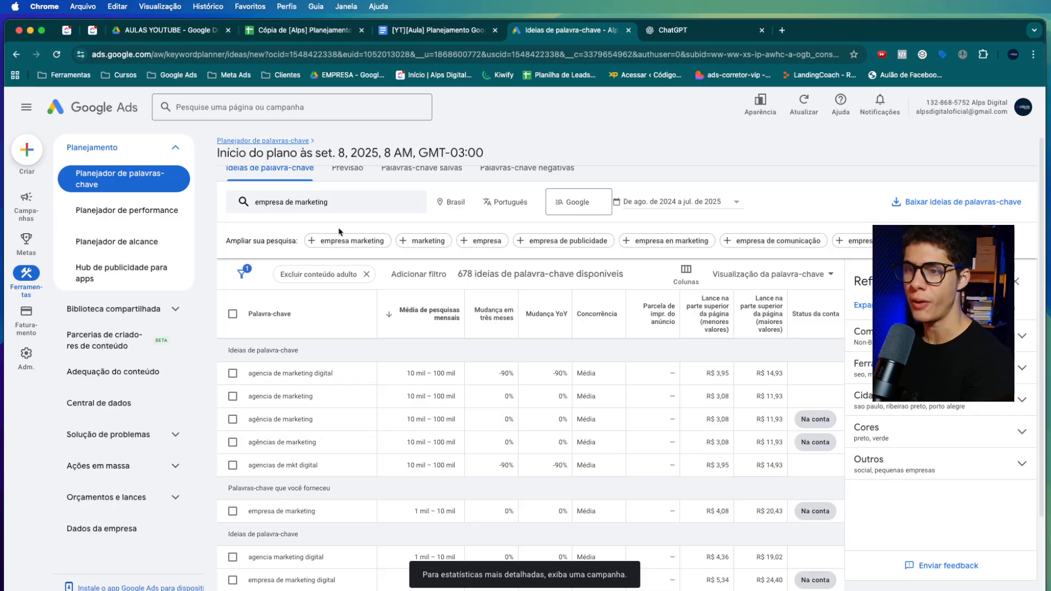
Step: Look over the keyword ideas and compare them with the AGÊNCIA DE MARKETING group in the planning document
{"action": "scroll", "coordinate": [236, 378], "scroll_direction": "down", "scroll_amount": 2}
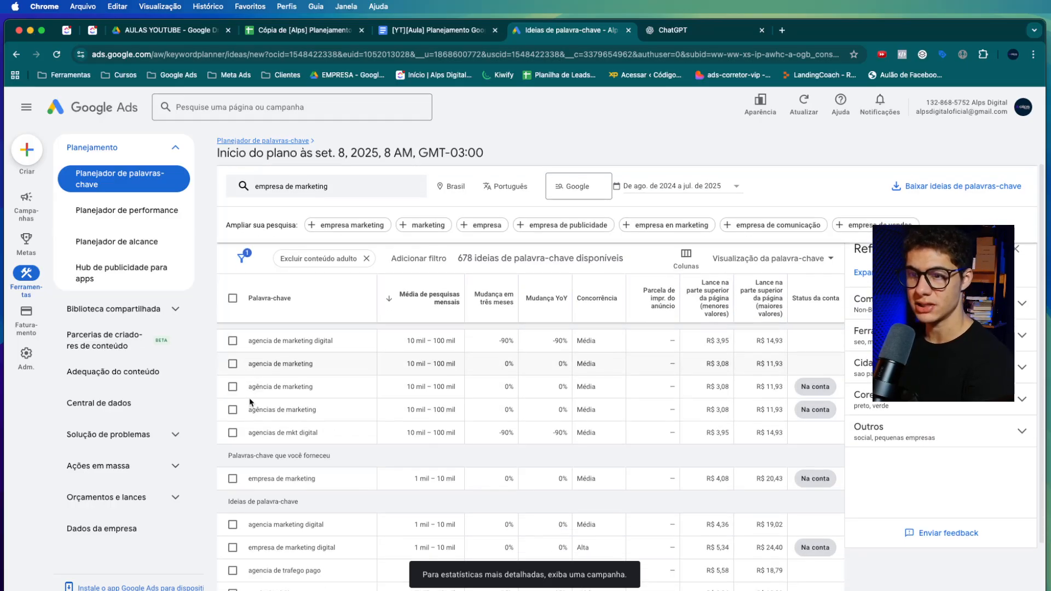
{"action": "scroll", "coordinate": [246, 382], "scroll_direction": "down", "scroll_amount": 1}
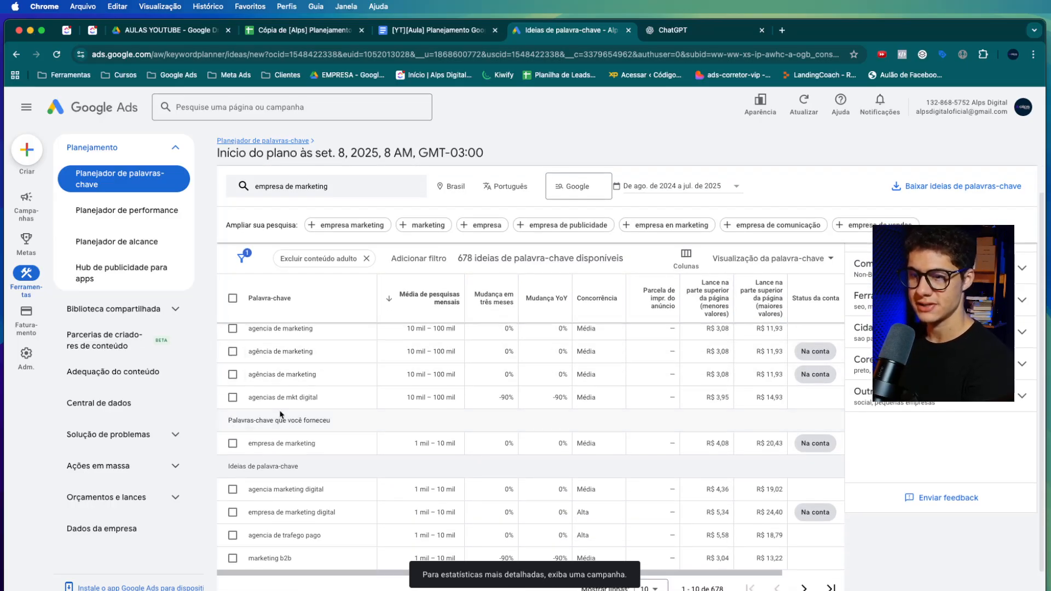
{"action": "scroll", "coordinate": [281, 411], "scroll_direction": "down", "scroll_amount": 3}
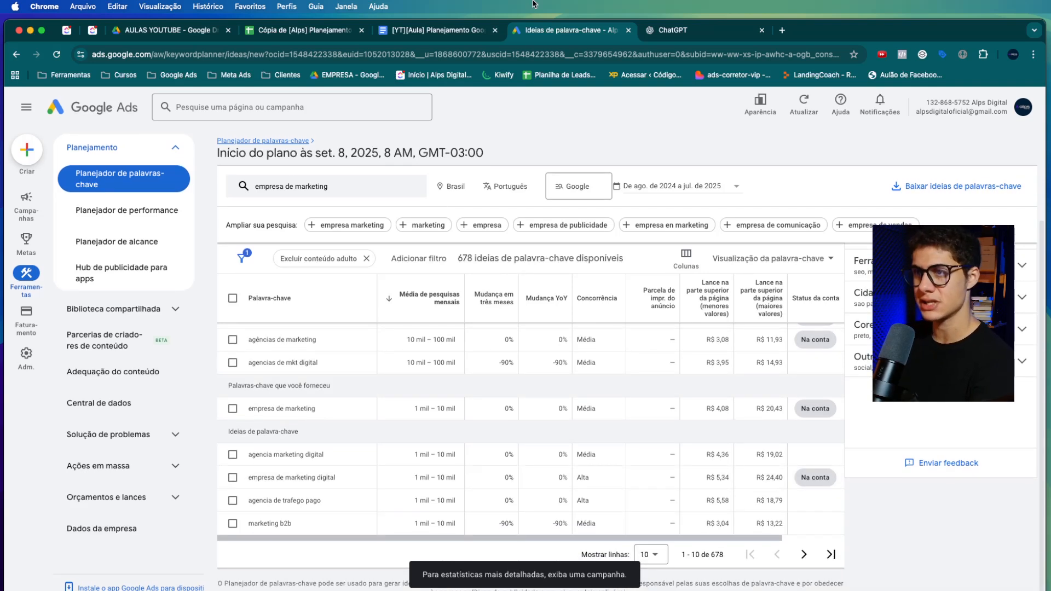
{"action": "left_click", "coordinate": [433, 30]}
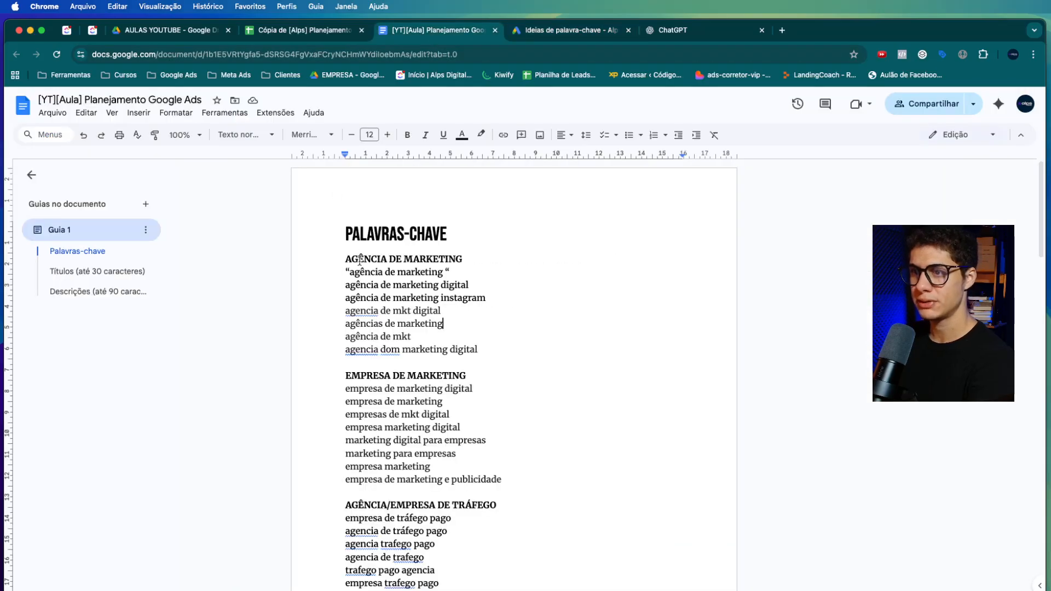
{"action": "left_click_drag", "start_coordinate": [346, 258], "coordinate": [469, 260]}
Step: Select the keyword ideas empresa de marketing digital, agencia de trafego pago and marketing b2b in the keyword planner
{"action": "left_click", "coordinate": [551, 32]}
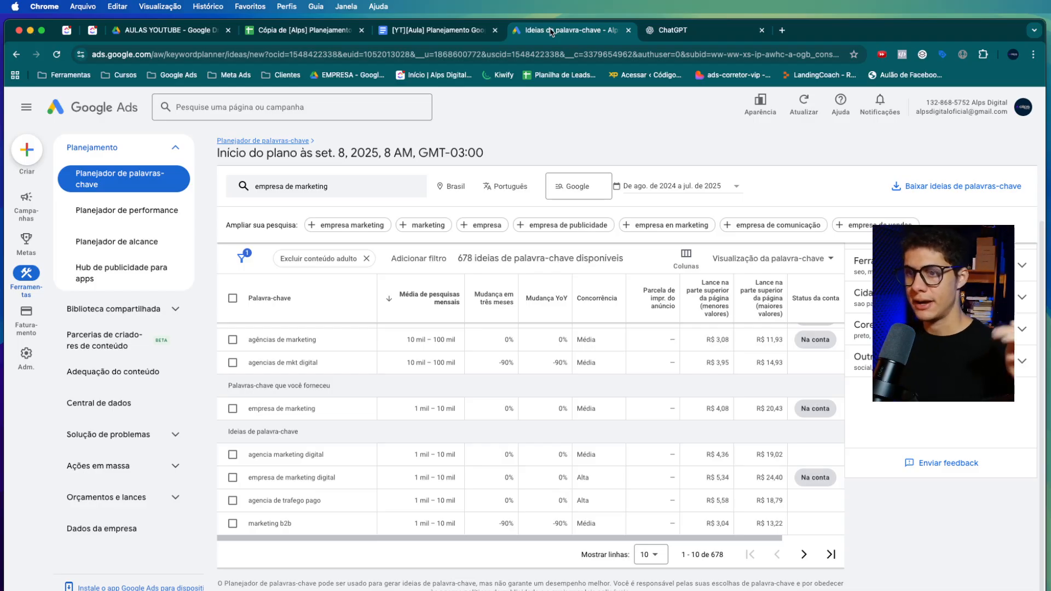
{"action": "left_click", "coordinate": [233, 455]}
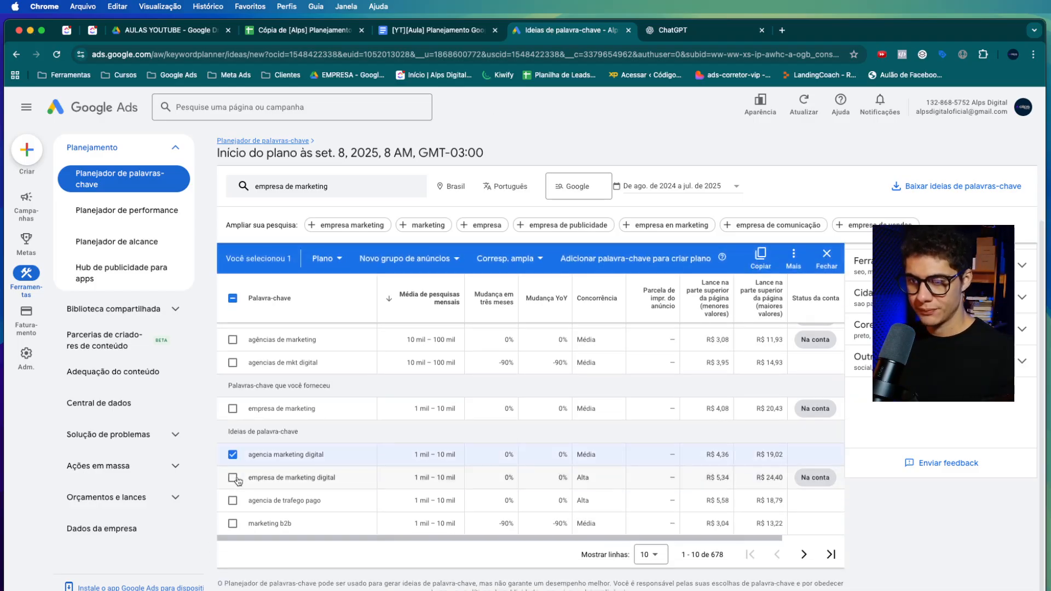
{"action": "left_click", "coordinate": [232, 455]}
{"action": "left_click", "coordinate": [232, 478]}
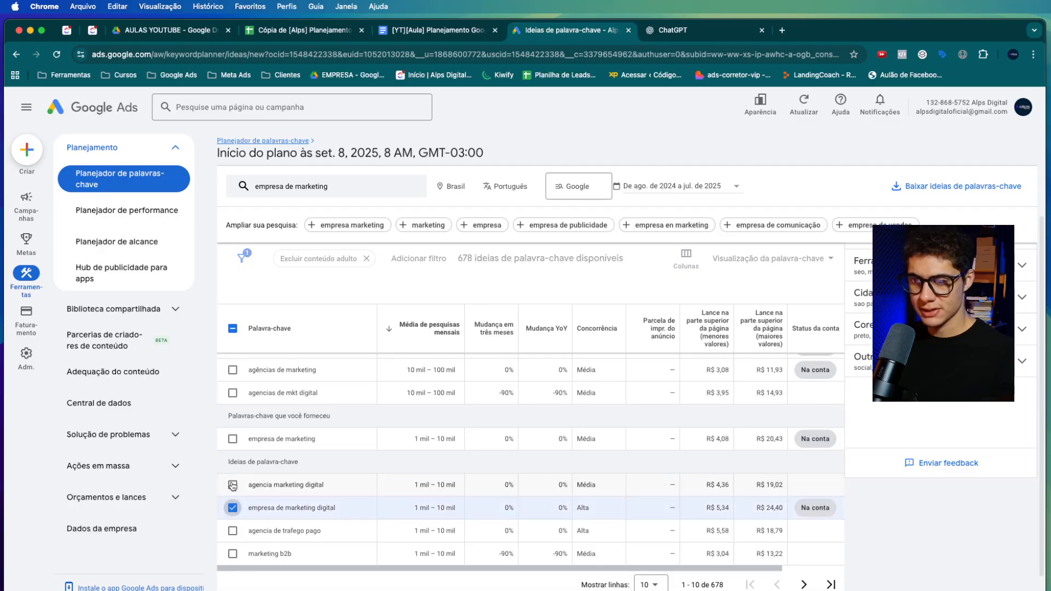
{"action": "left_click", "coordinate": [232, 500]}
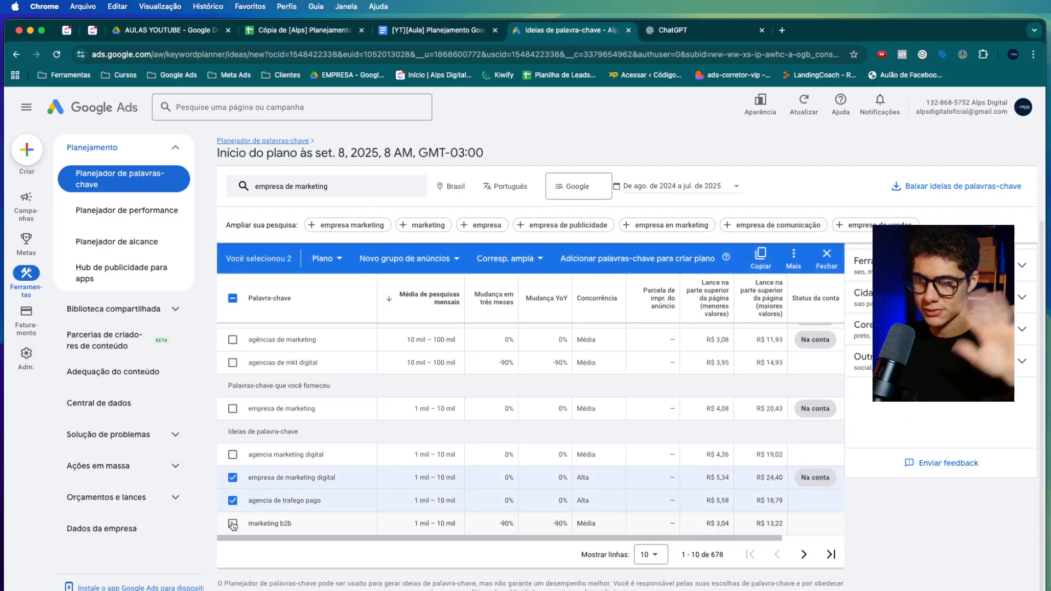
{"action": "left_click", "coordinate": [232, 523]}
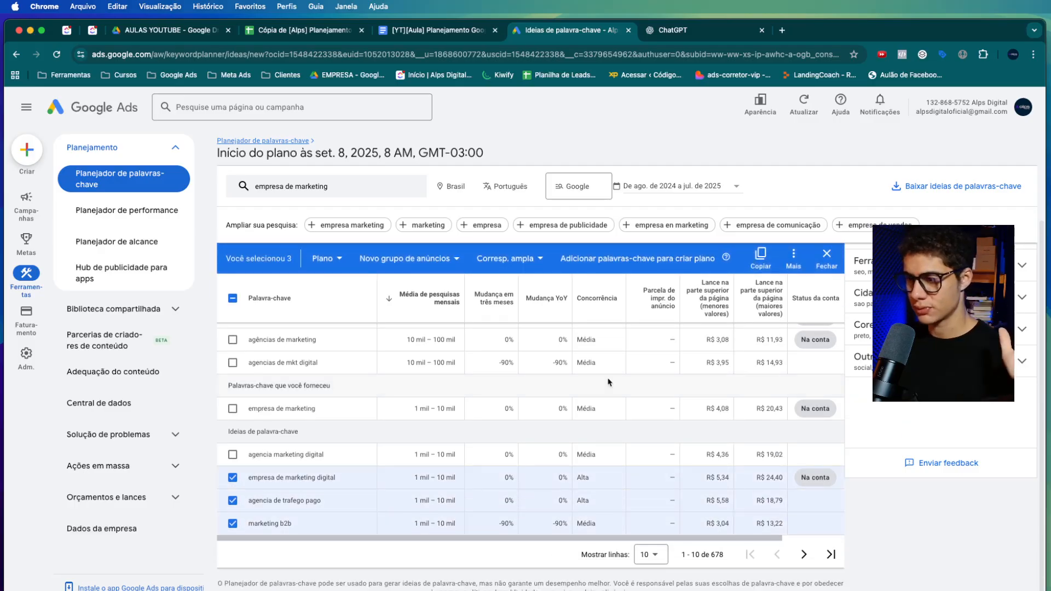
Step: Show 500 keyword rows per page and replace marketing b2b in the selection with marketing digital agencia and agencias de publicidade
{"action": "left_click", "coordinate": [662, 556]}
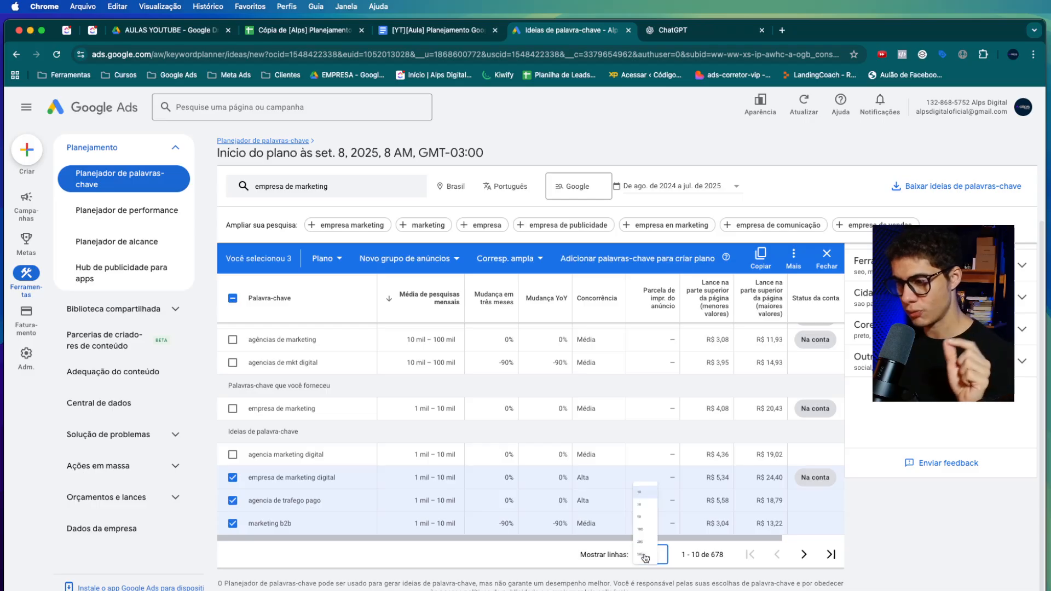
{"action": "left_click", "coordinate": [658, 542]}
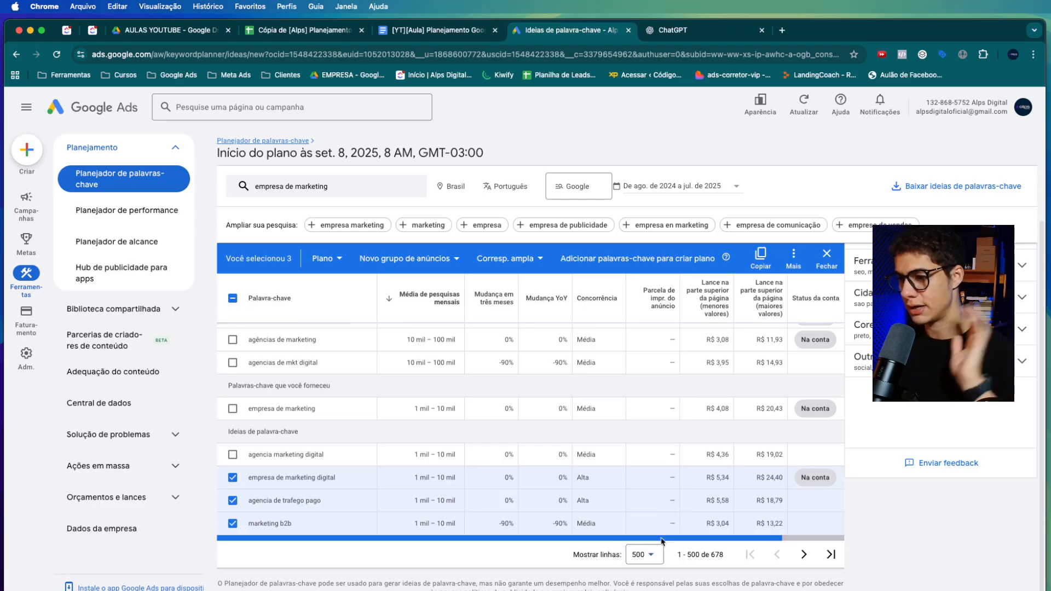
{"action": "scroll", "coordinate": [431, 441], "scroll_direction": "down", "scroll_amount": 2}
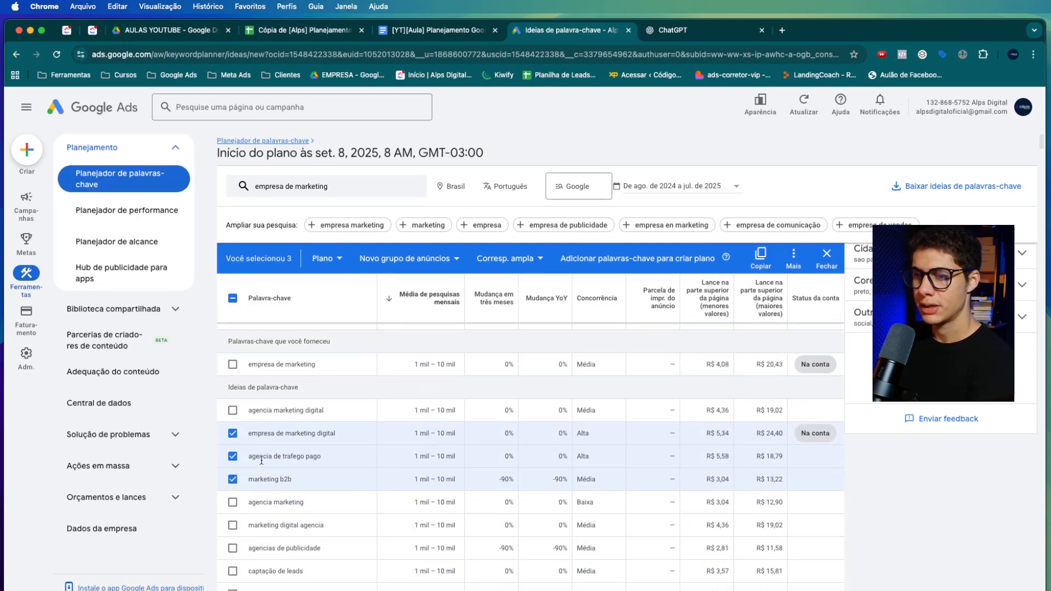
{"action": "left_click", "coordinate": [232, 480]}
{"action": "left_click", "coordinate": [233, 525]}
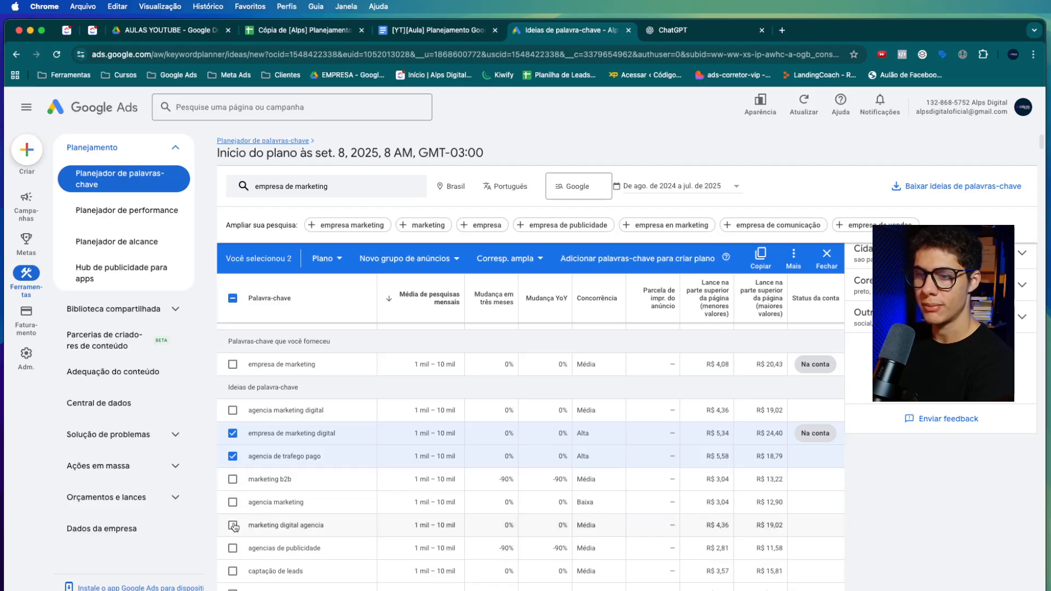
{"action": "left_click", "coordinate": [233, 548]}
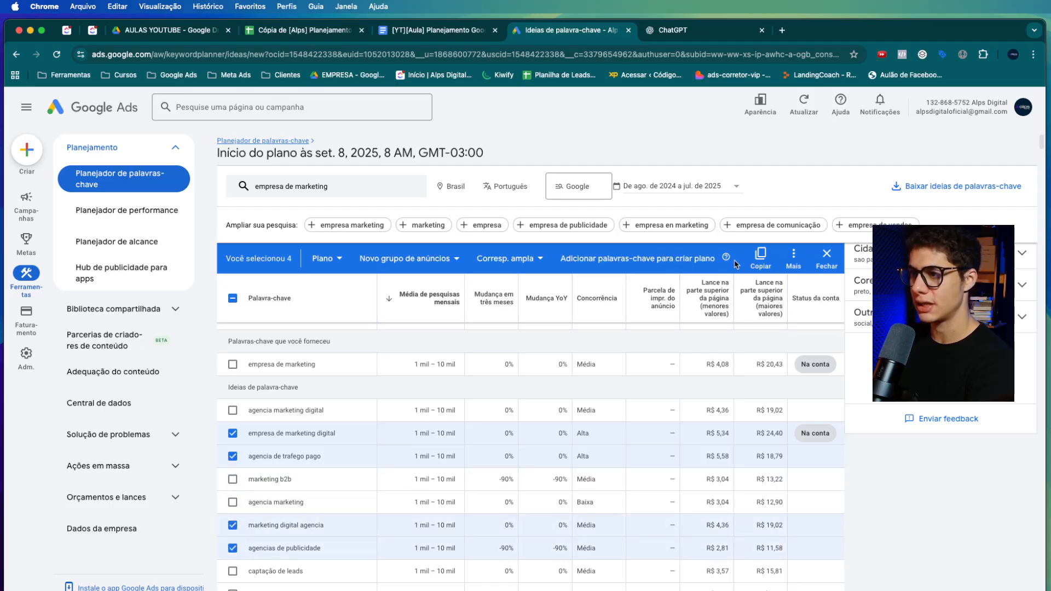
Step: Copy the four selected keyword ideas and try pasting them below the AGÊNCIA DE MARKETING group in the planning document
{"action": "left_click", "coordinate": [760, 258]}
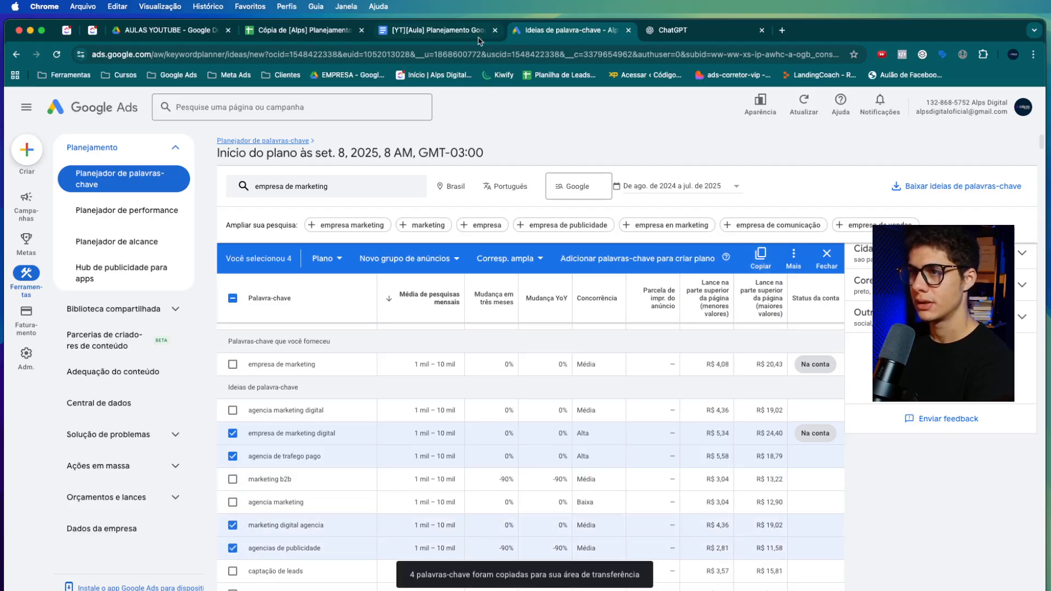
{"action": "left_click", "coordinate": [461, 35]}
{"action": "left_click", "coordinate": [516, 352]}
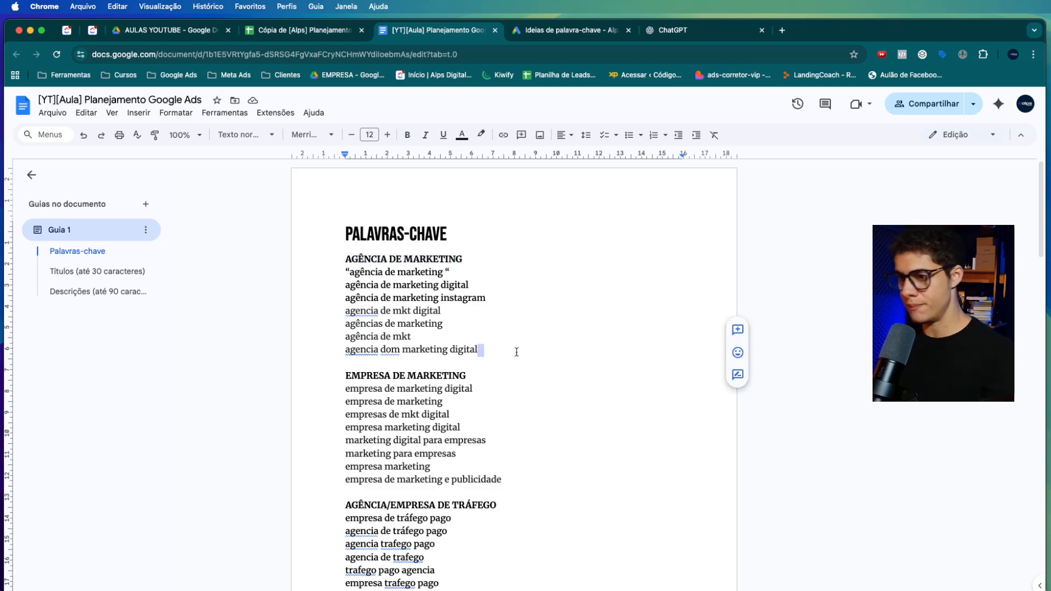
{"action": "key", "text": "Return"}
{"action": "key", "text": "Return"}
{"action": "key", "text": "super+v"}
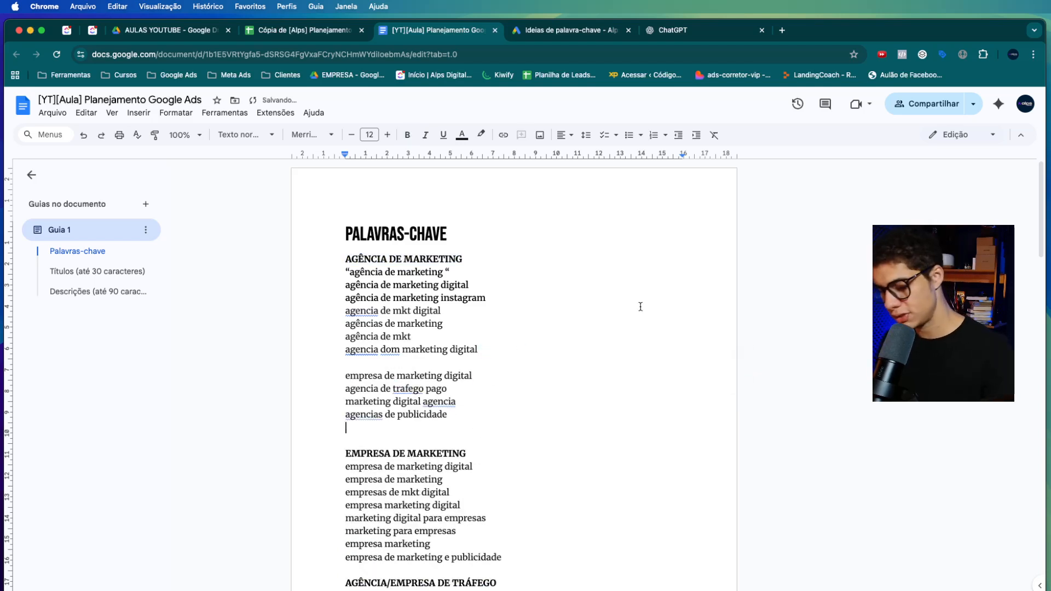
{"action": "key", "text": "super+z"}
{"action": "key", "text": "super+z"}
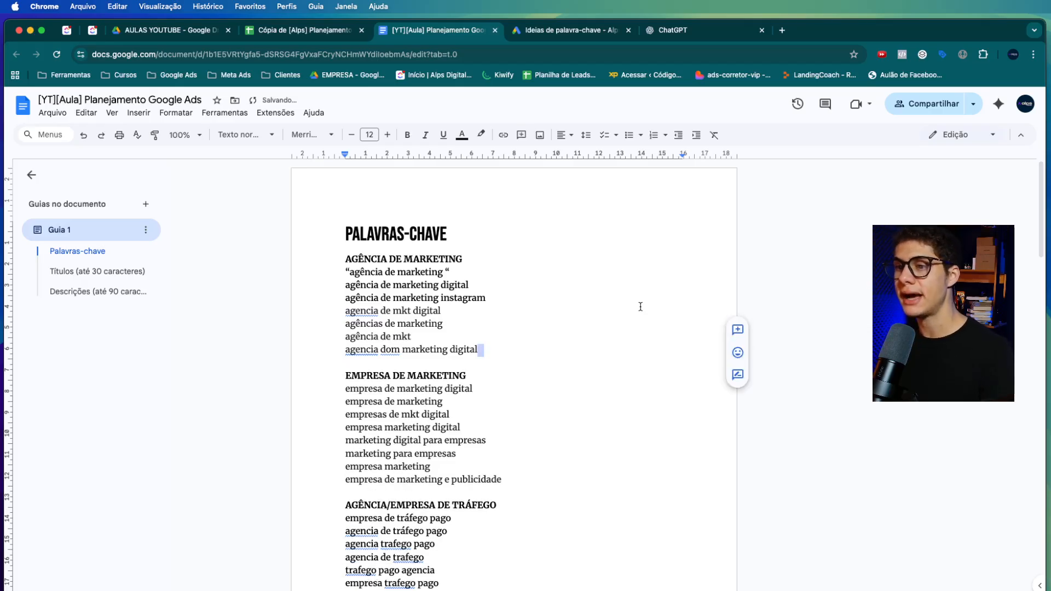
Step: Review the marketing and traffic keyword groups in the planning document and return to the keyword planner
{"action": "scroll", "coordinate": [481, 269], "scroll_direction": "down", "scroll_amount": 2}
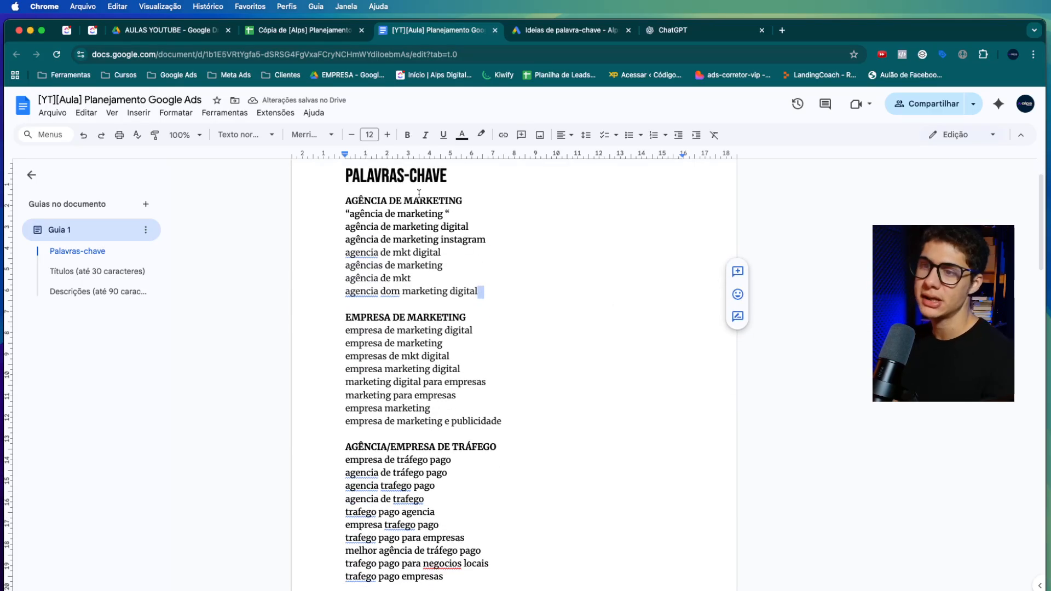
{"action": "scroll", "coordinate": [422, 415], "scroll_direction": "down", "scroll_amount": 5}
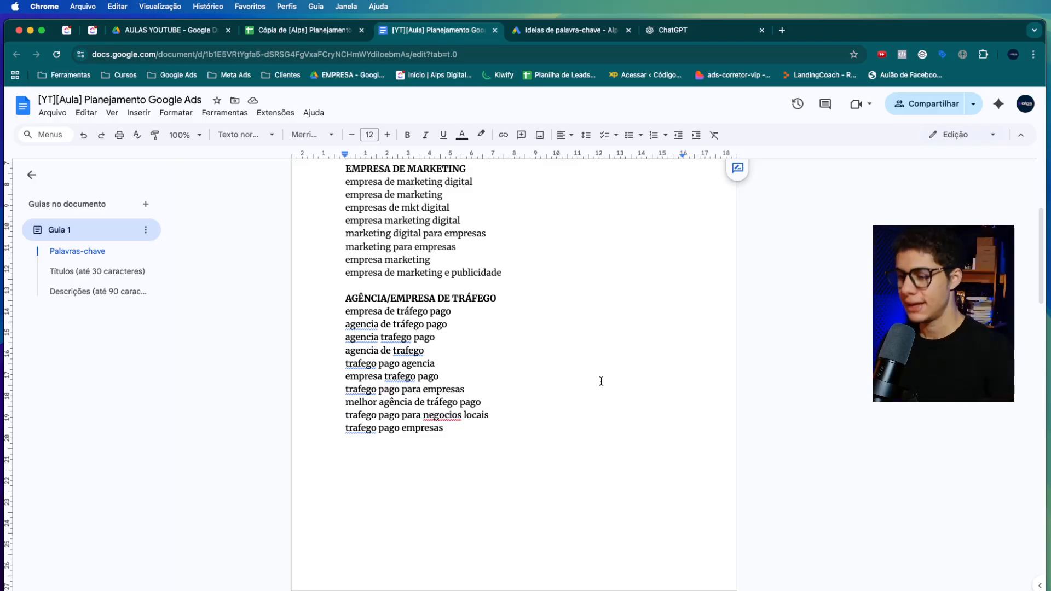
{"action": "scroll", "coordinate": [615, 298], "scroll_direction": "up", "scroll_amount": 4}
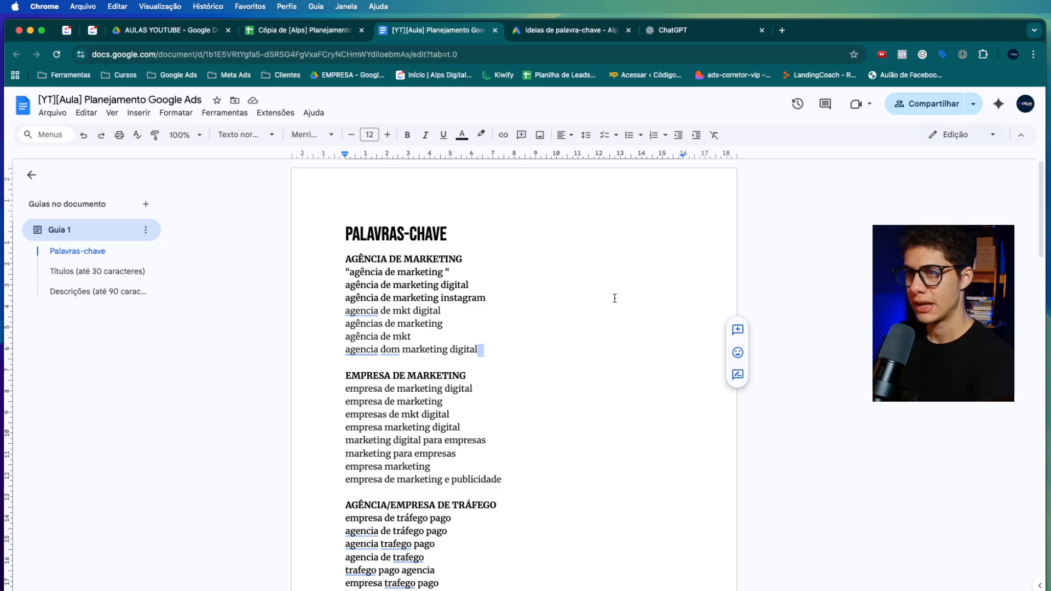
{"action": "left_click", "coordinate": [563, 31]}
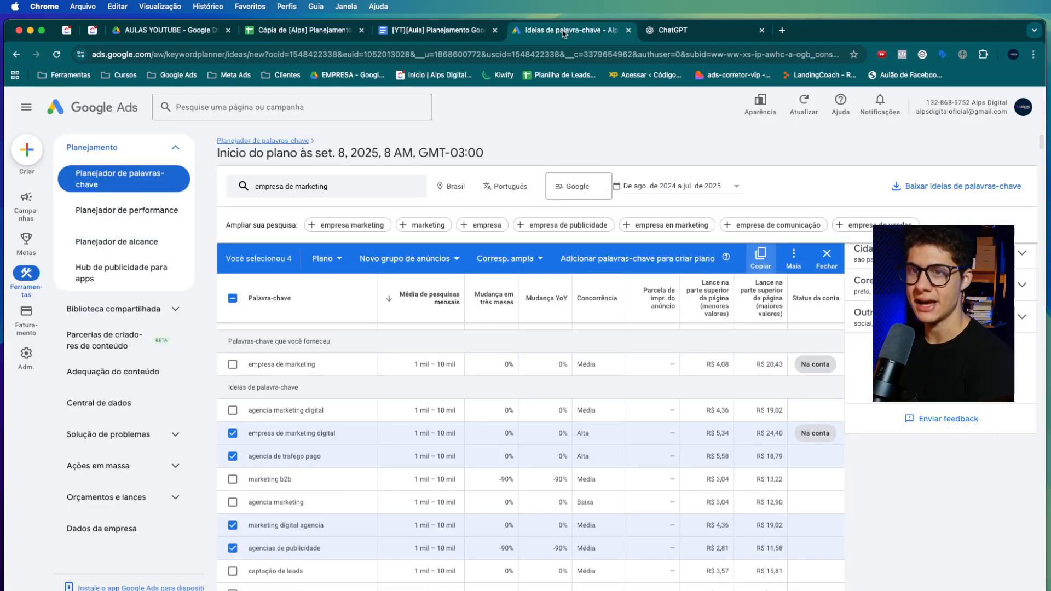
Step: Open a new browser tab and go through Google's search suggestions for agencia de marketing
{"action": "left_click", "coordinate": [782, 31]}
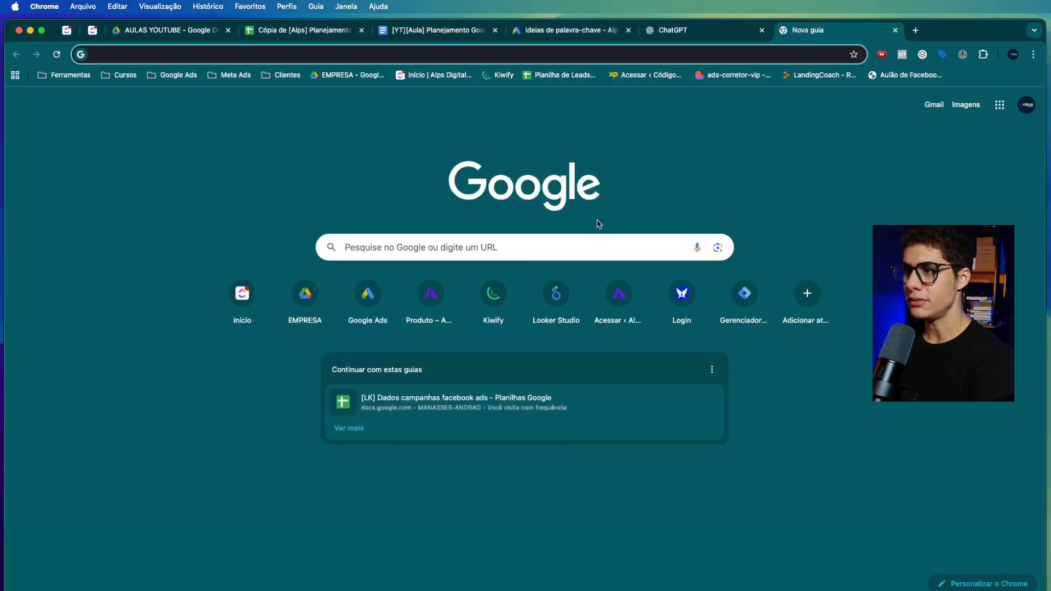
{"action": "left_click", "coordinate": [500, 248]}
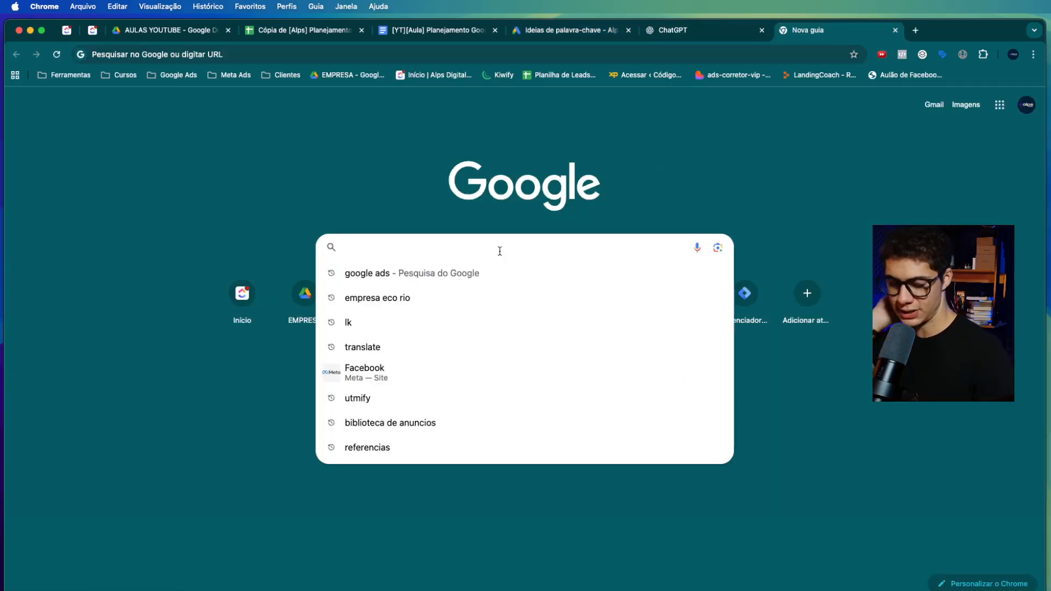
{"action": "type", "text": "agencia de mar"}
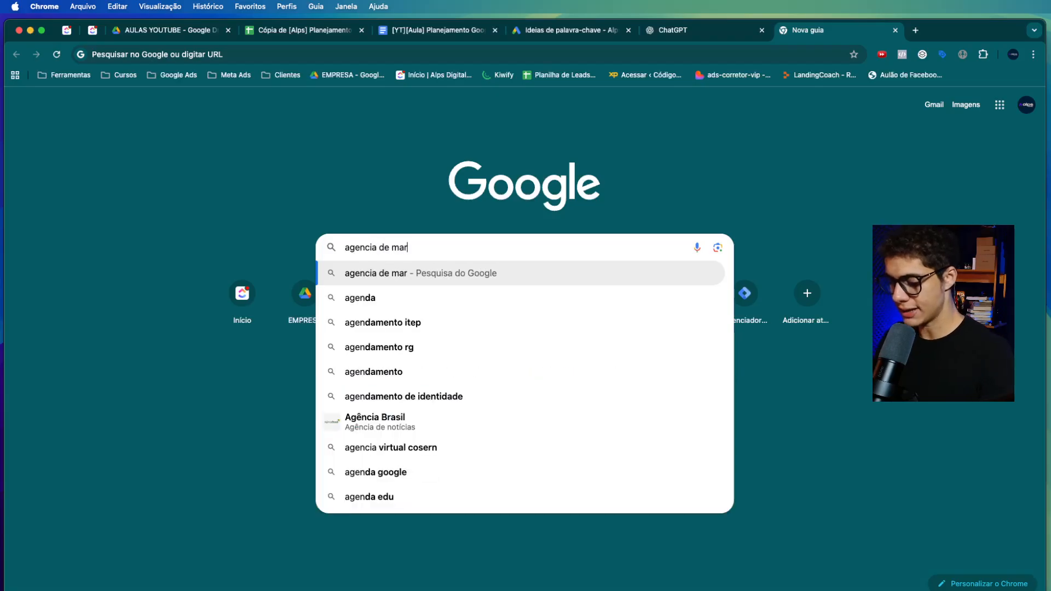
{"action": "type", "text": "keting"}
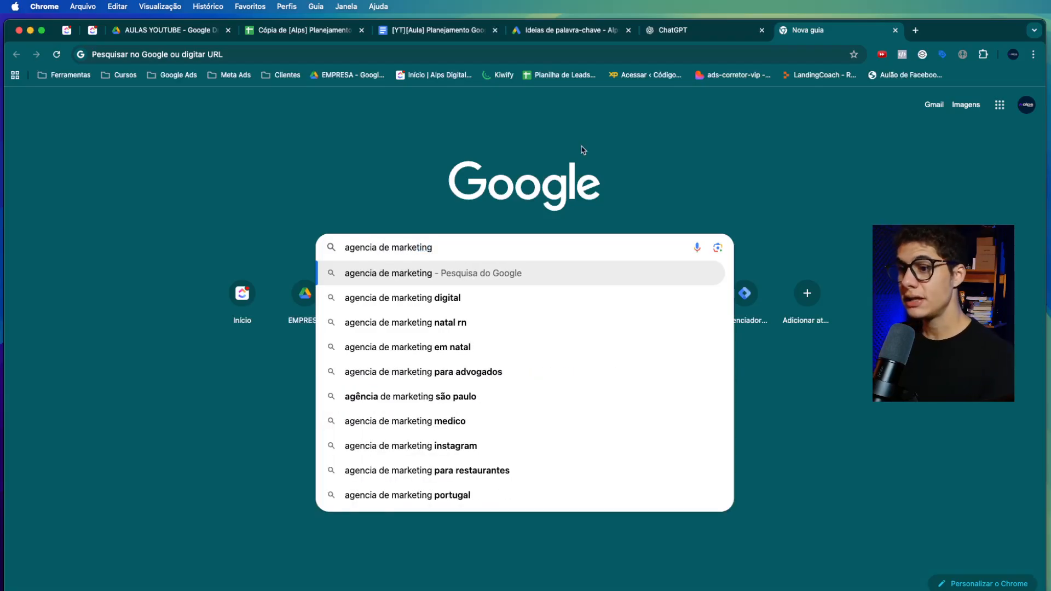
{"action": "key", "text": "Down"}
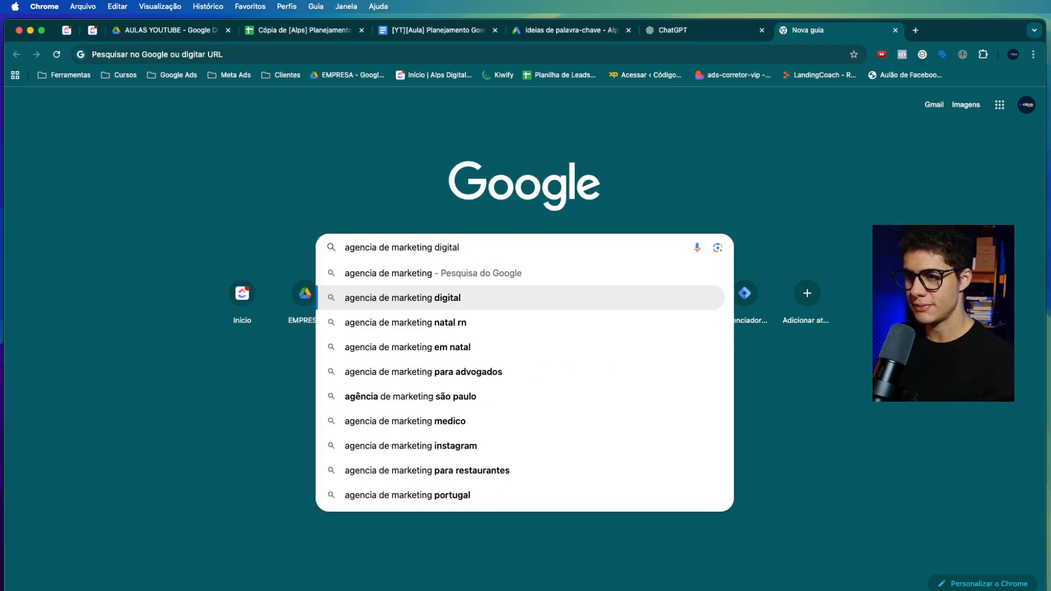
{"action": "key", "text": "Down"}
{"action": "key", "text": "Down"}
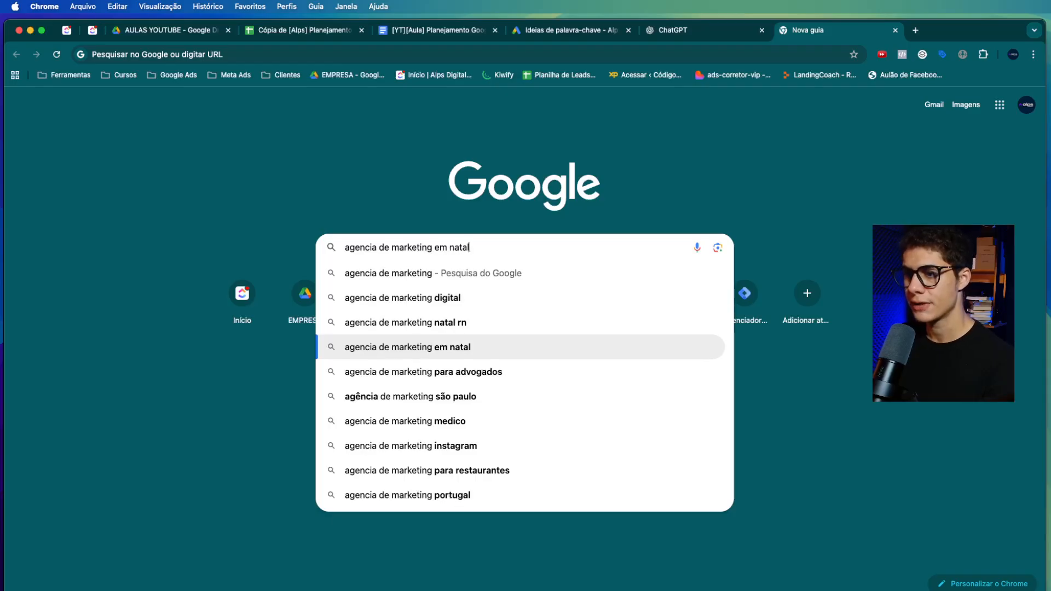
{"action": "key", "text": "Down"}
{"action": "key", "text": "Down"}
{"action": "key", "text": "Down"}
{"action": "key", "text": "Down"}
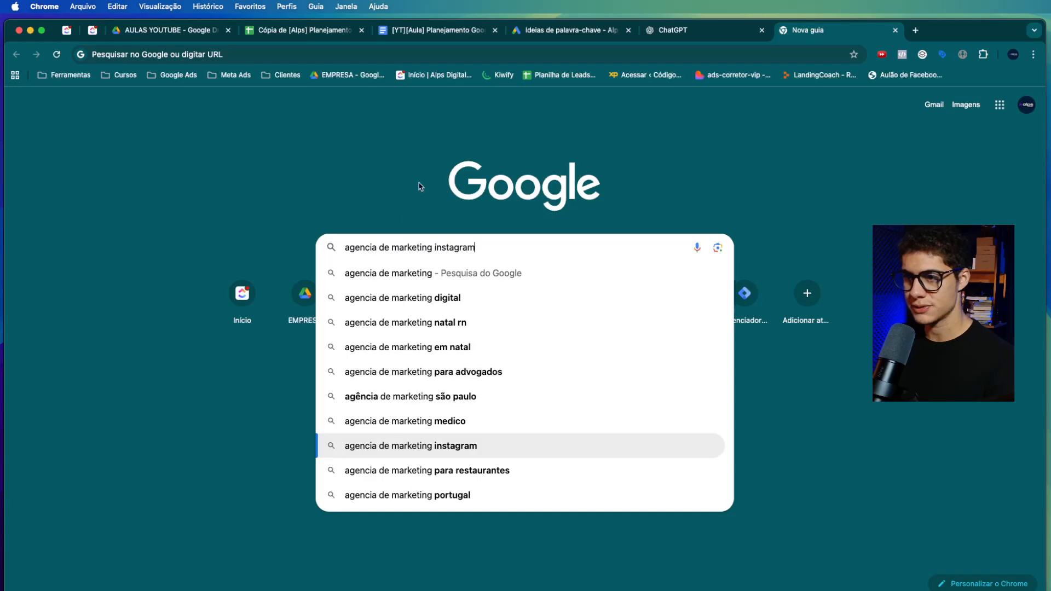
Step: Replace the Google query with gestor de trafego and go through its search suggestions
{"action": "double_click", "coordinate": [401, 247]}
{"action": "key", "text": "super+a"}
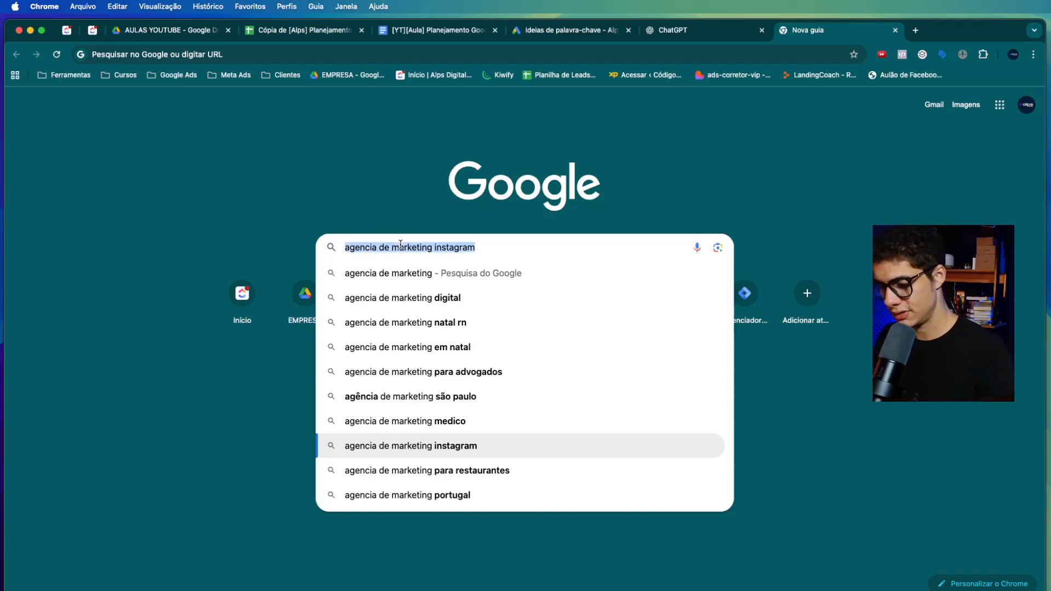
{"action": "type", "text": "ge"}
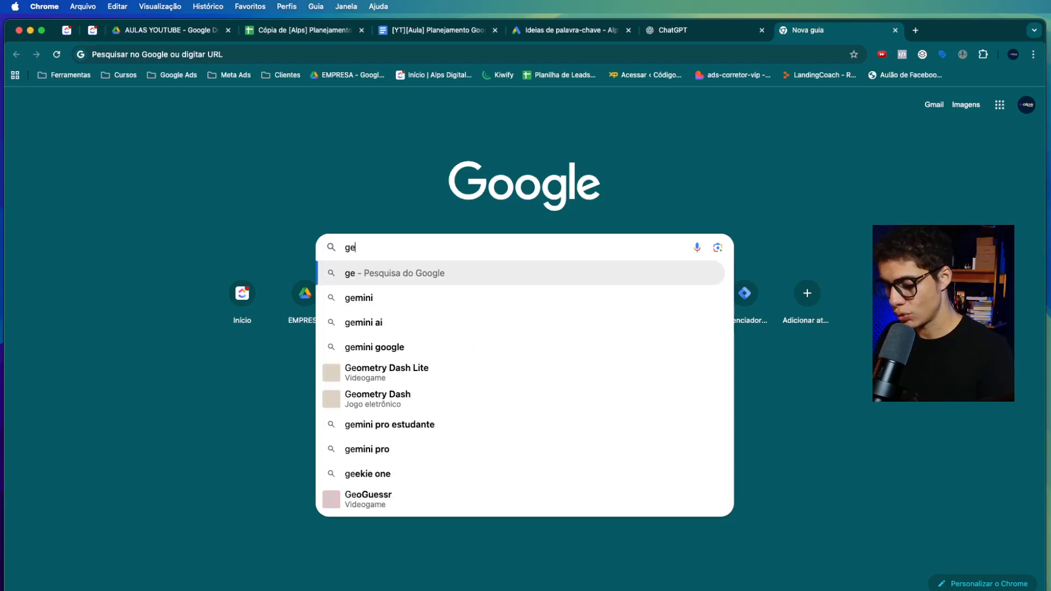
{"action": "type", "text": "stor de trafego"}
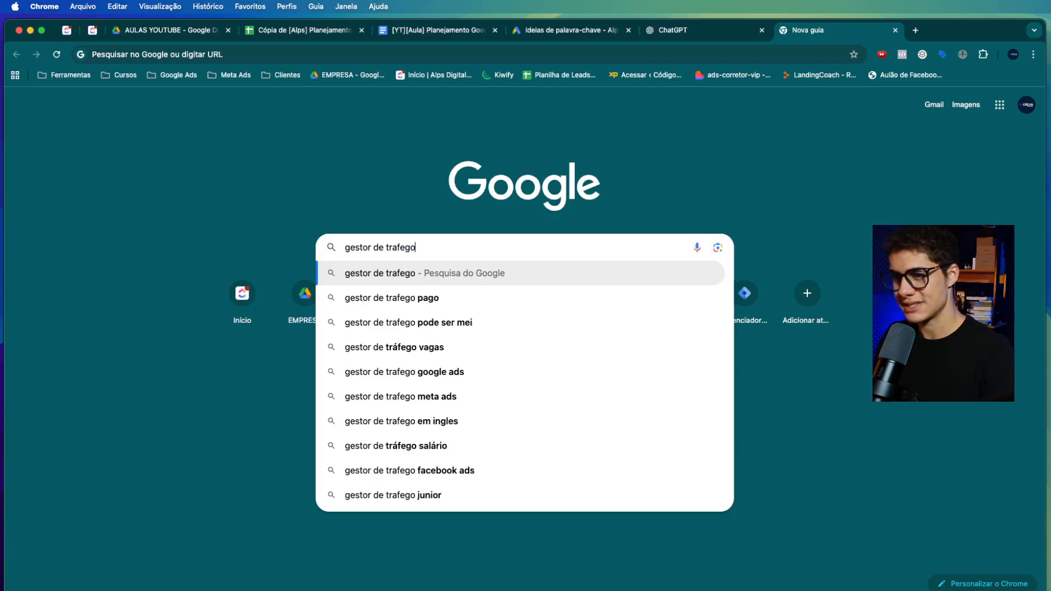
{"action": "key", "text": "Down"}
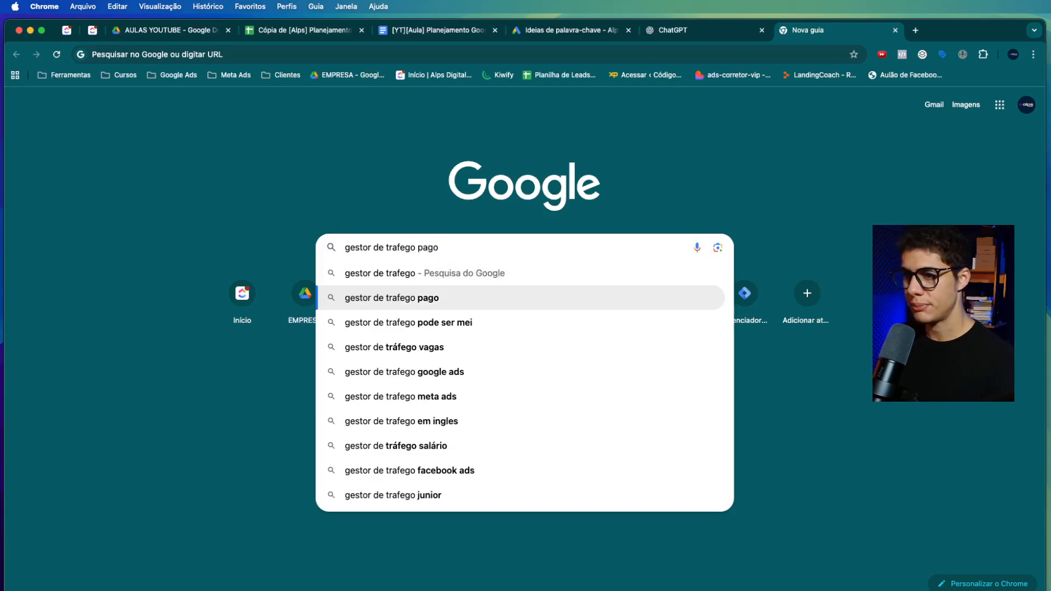
{"action": "key", "text": "Down"}
{"action": "key", "text": "Down"}
{"action": "key", "text": "Down"}
{"action": "key", "text": "Down"}
{"action": "key", "text": "Down"}
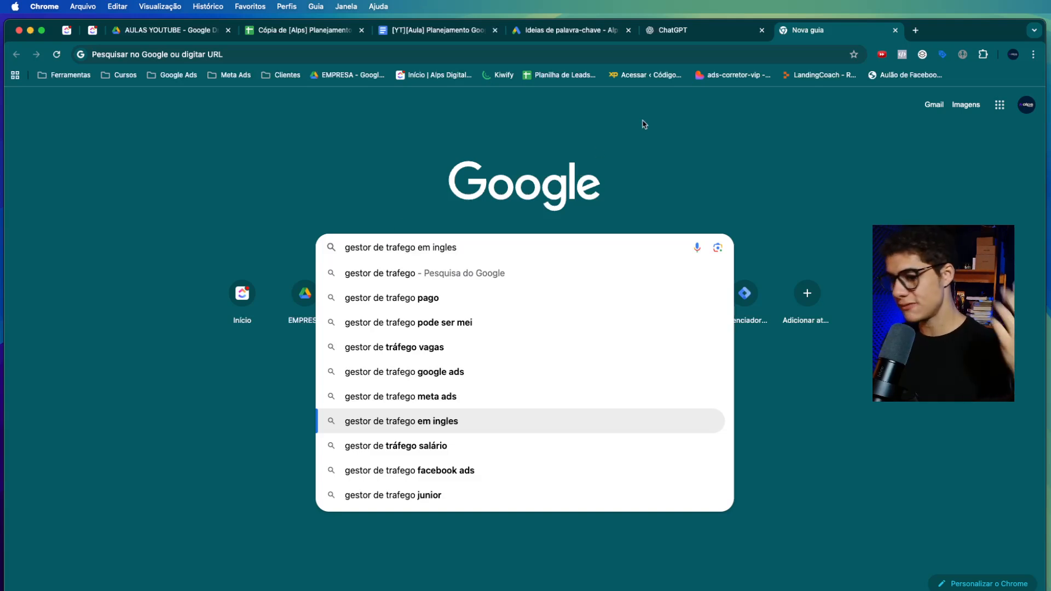
{"action": "key", "text": "Up"}
{"action": "key", "text": "Up"}
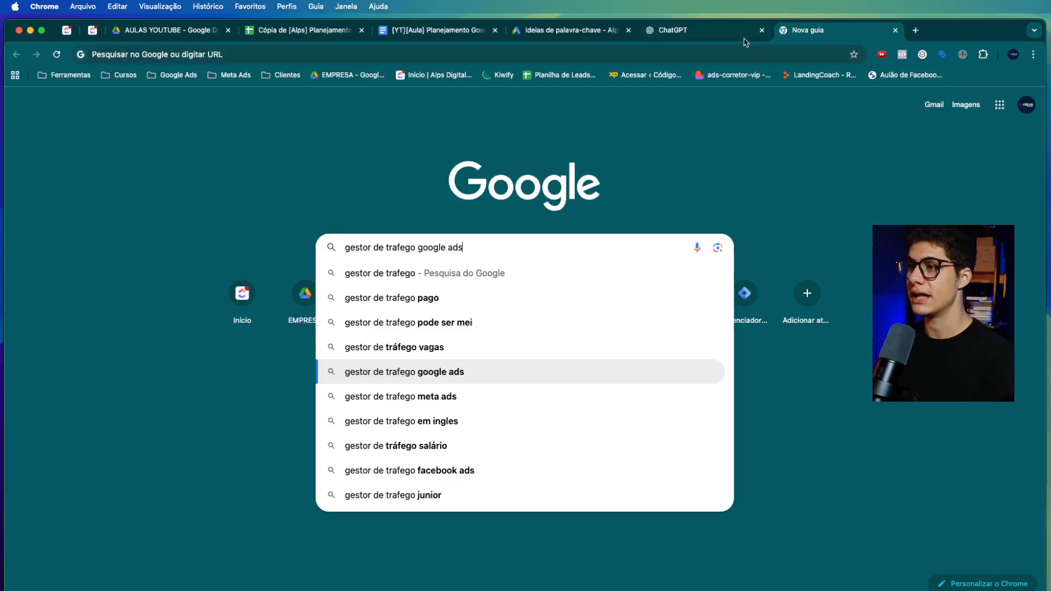
Step: Switch to ChatGPT, capitalize Tráfego in the prompt's final group name, Gestor de Tráfego, and send the keyword planning prompt
{"action": "left_click", "coordinate": [746, 31]}
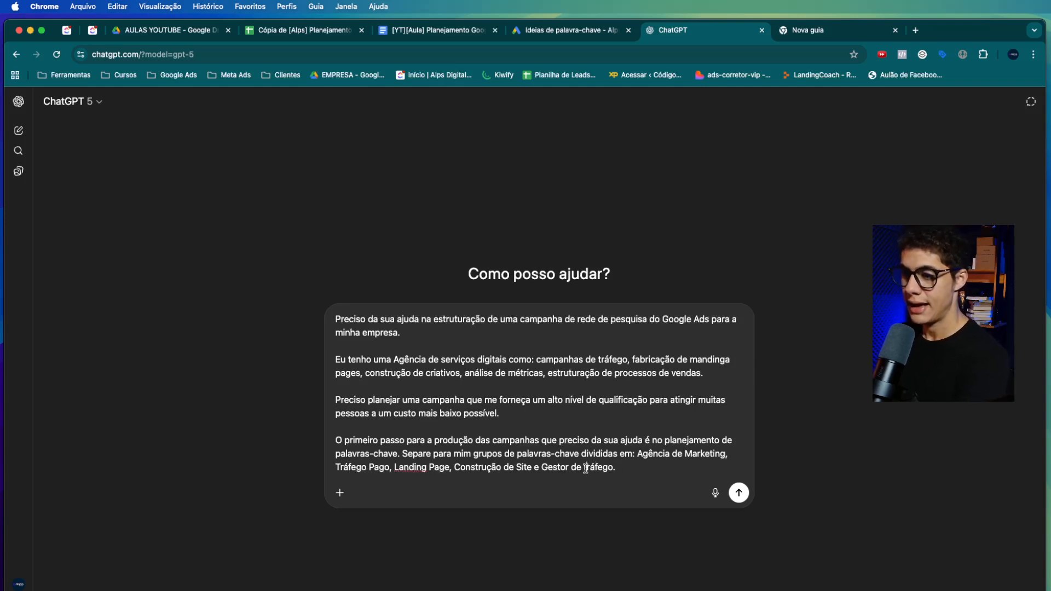
{"action": "left_click", "coordinate": [586, 468]}
{"action": "key", "text": "BackSpace"}
{"action": "type", "text": "T"}
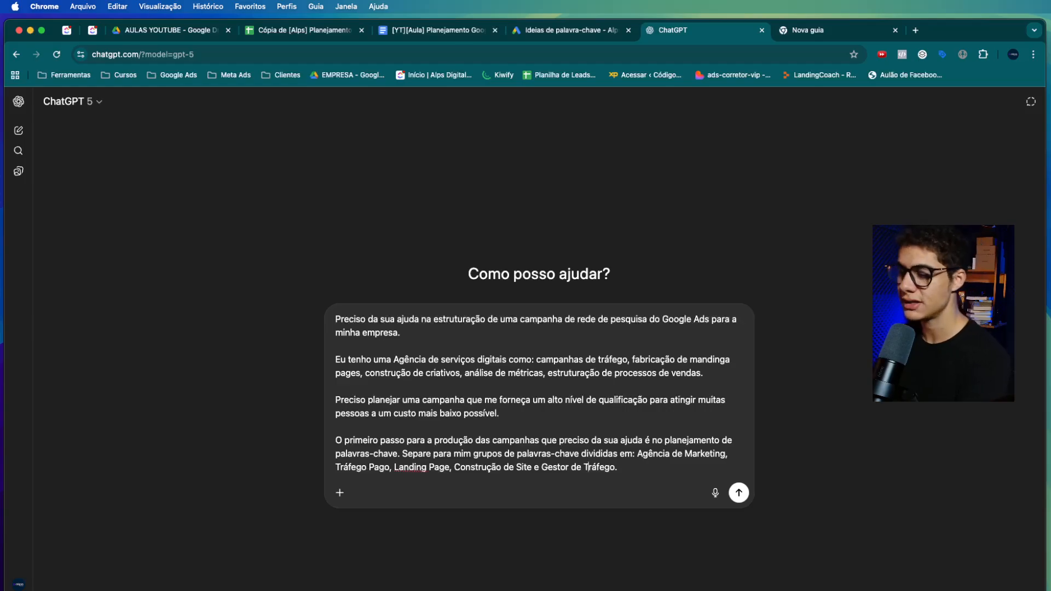
{"action": "left_click", "coordinate": [636, 471]}
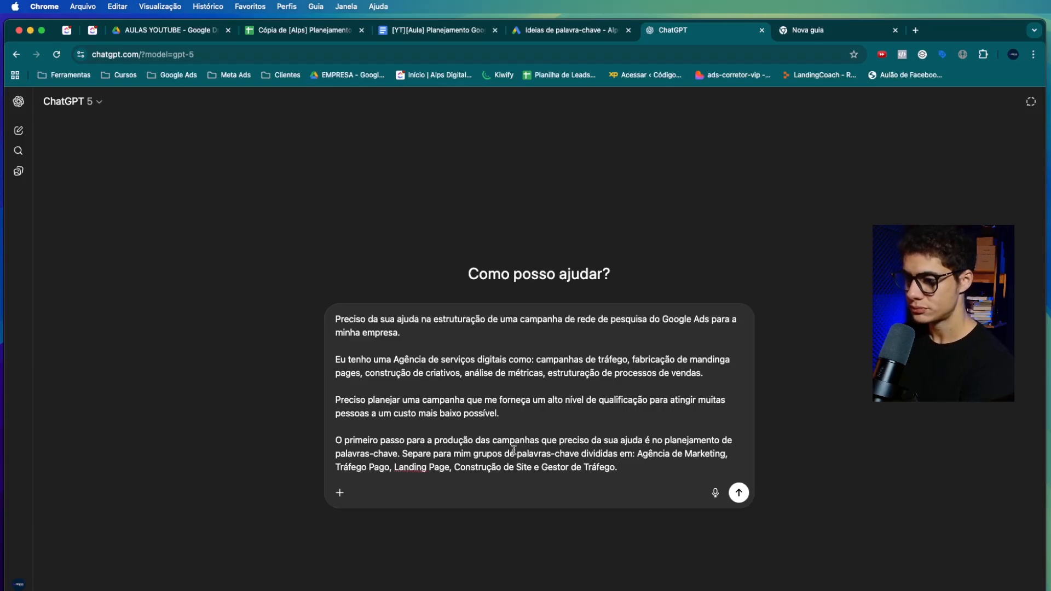
{"action": "left_click_drag", "start_coordinate": [402, 454], "coordinate": [669, 465]}
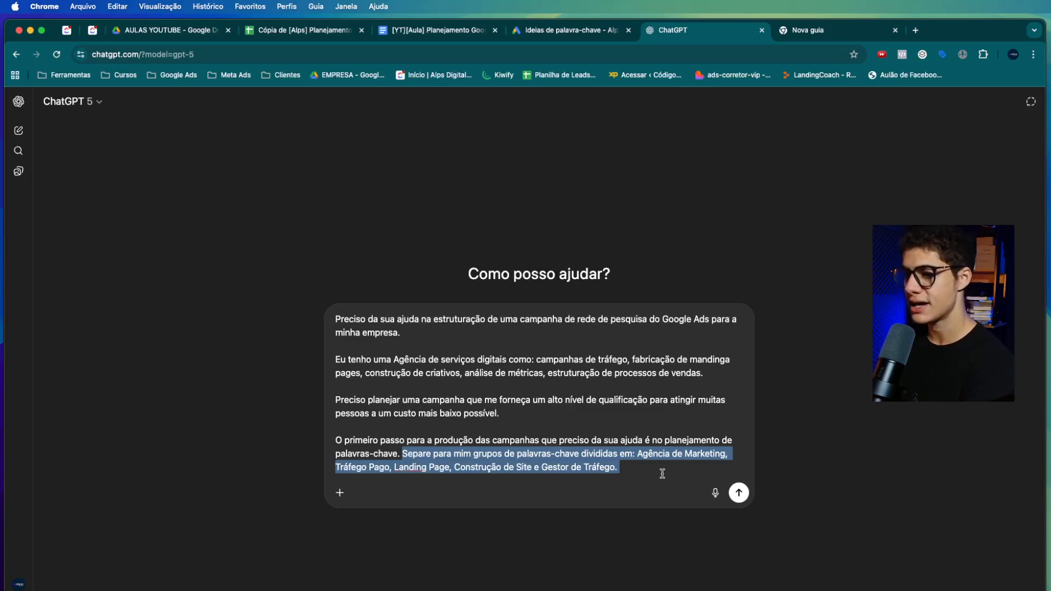
{"action": "left_click", "coordinate": [739, 493]}
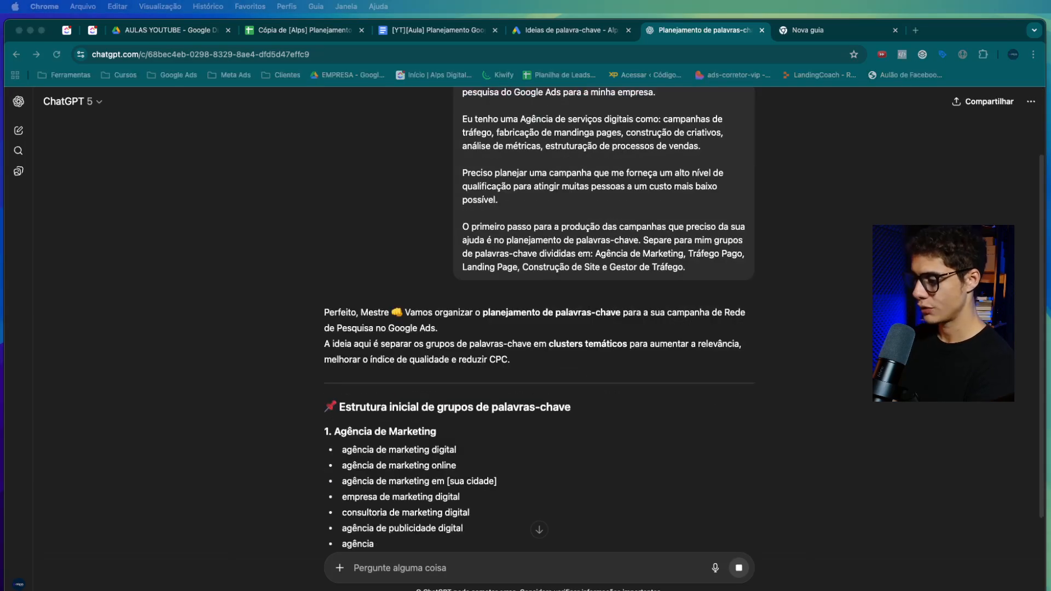
Step: Examine the keyword groups in ChatGPT's answer, from Agência de Marketing to Construção de Site, and return to the prompt
{"action": "scroll", "coordinate": [685, 446], "scroll_direction": "down", "scroll_amount": 3}
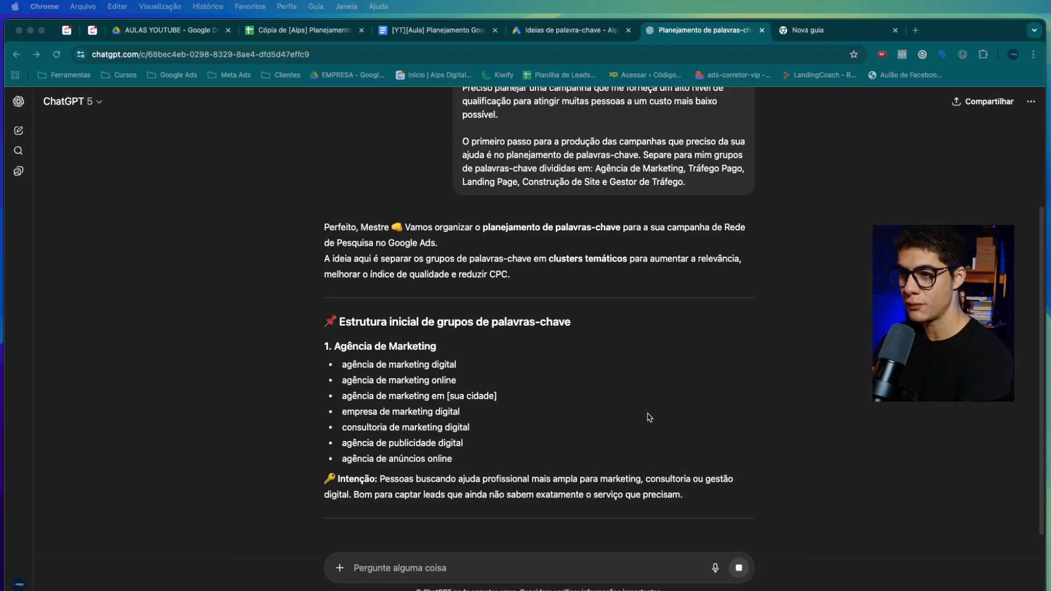
{"action": "scroll", "coordinate": [427, 299], "scroll_direction": "down", "scroll_amount": 3}
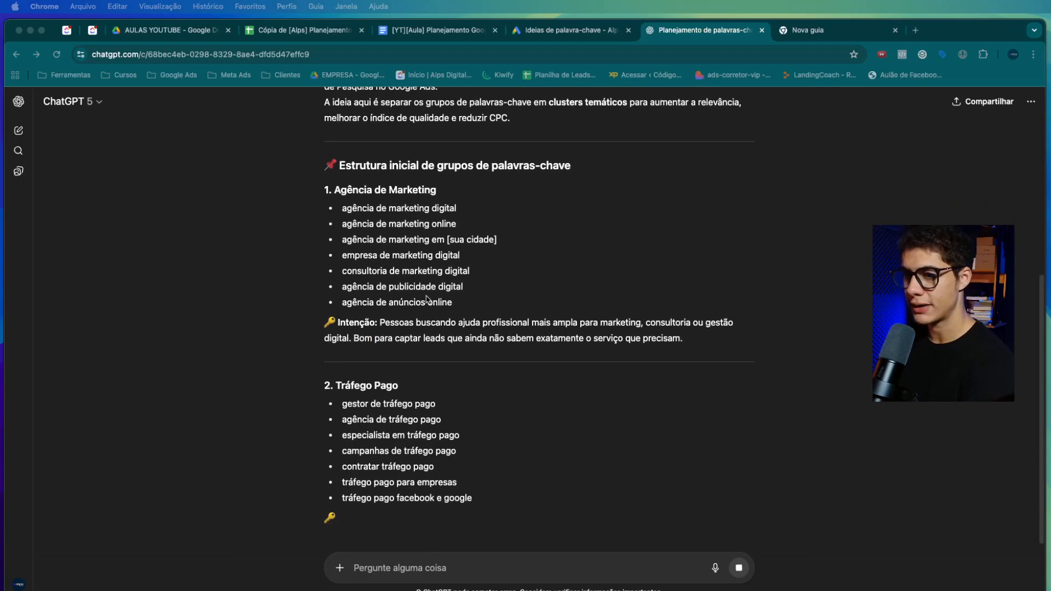
{"action": "scroll", "coordinate": [427, 273], "scroll_direction": "up", "scroll_amount": 1}
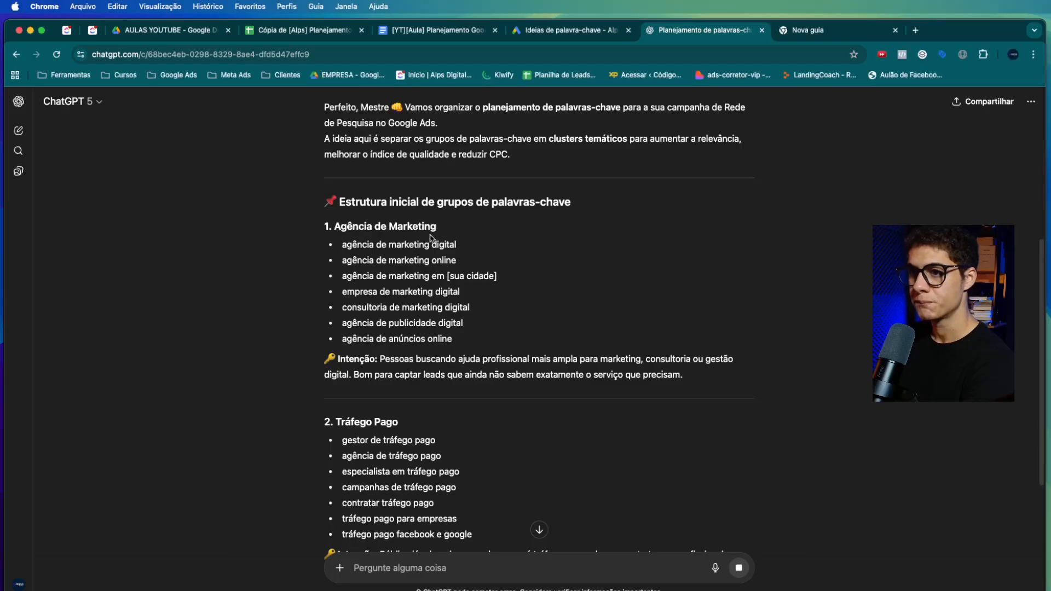
{"action": "mouse_move", "coordinate": [460, 327]}
{"action": "left_mouse_down"}
{"action": "mouse_move", "coordinate": [337, 225]}
{"action": "mouse_move", "coordinate": [439, 321]}
{"action": "mouse_move", "coordinate": [461, 329]}
{"action": "left_mouse_up"}
{"action": "left_click", "coordinate": [337, 226]}
{"action": "left_click", "coordinate": [444, 320]}
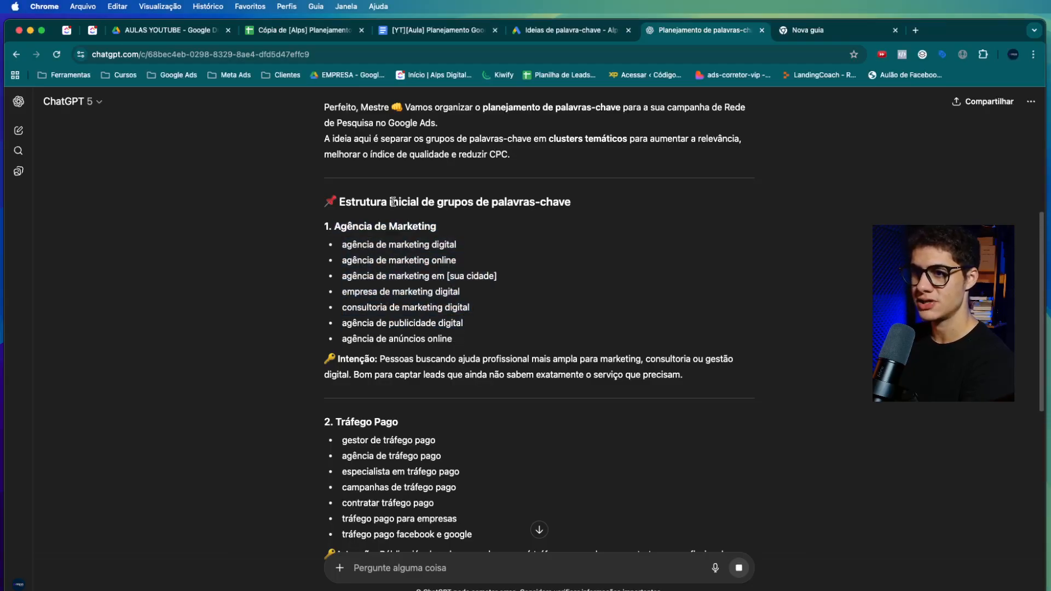
{"action": "left_click_drag", "start_coordinate": [351, 244], "coordinate": [491, 359]}
{"action": "scroll", "coordinate": [495, 368], "scroll_direction": "down", "scroll_amount": 3}
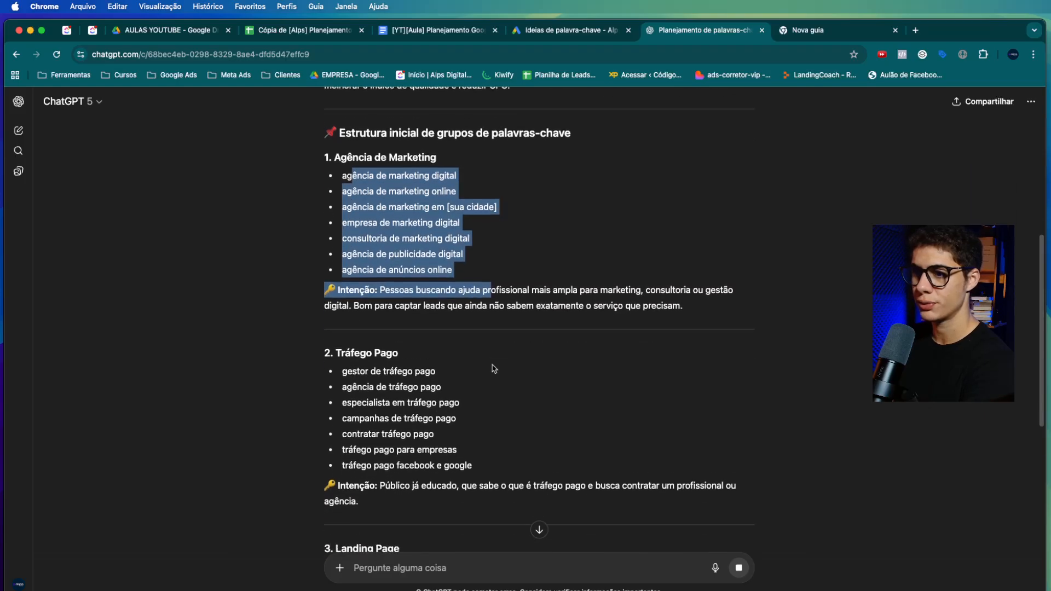
{"action": "scroll", "coordinate": [494, 364], "scroll_direction": "down", "scroll_amount": 2}
{"action": "scroll", "coordinate": [403, 347], "scroll_direction": "down", "scroll_amount": 8}
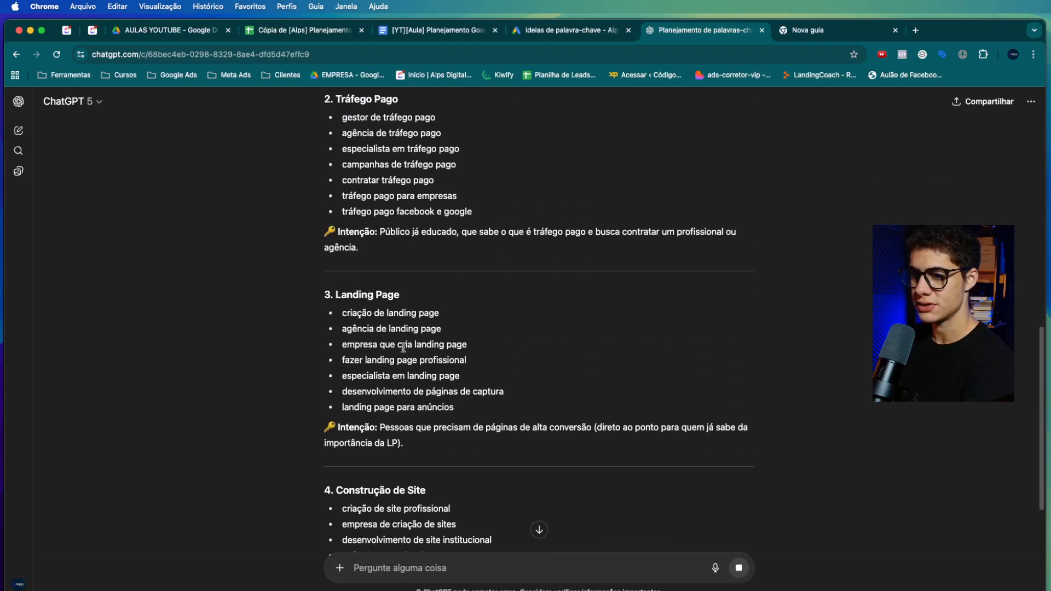
{"action": "scroll", "coordinate": [403, 347], "scroll_direction": "down", "scroll_amount": 5}
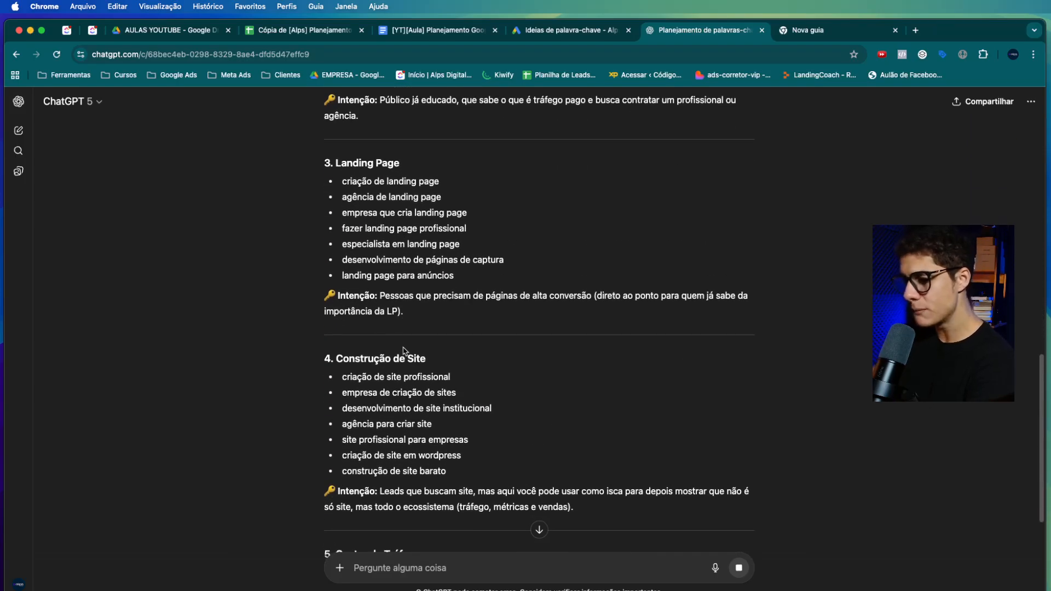
{"action": "scroll", "coordinate": [403, 350], "scroll_direction": "up", "scroll_amount": 20}
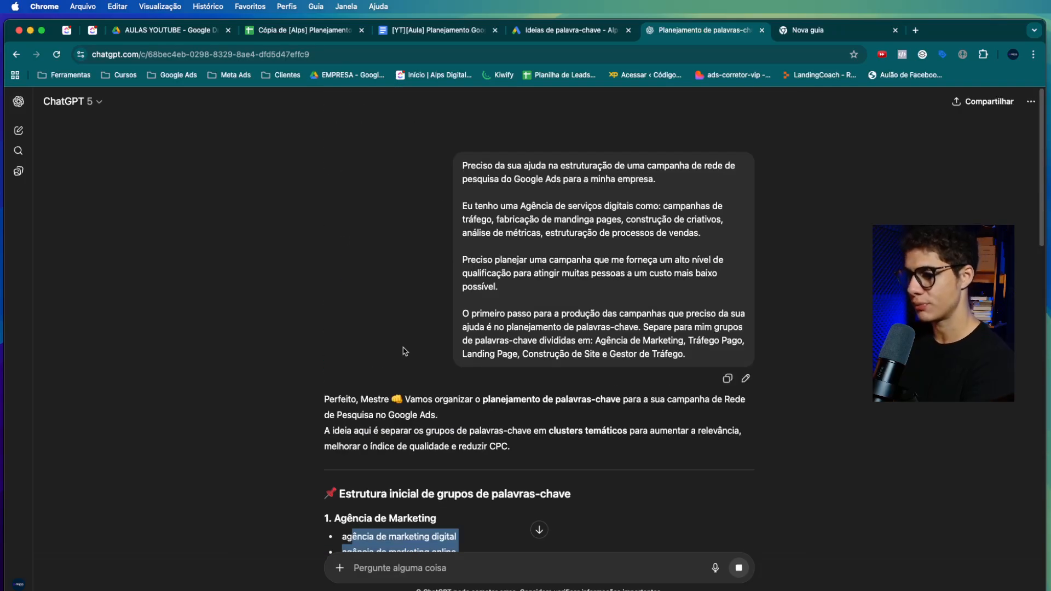
Step: Enlarge the browser zoom of the ChatGPT conversation page
{"action": "left_click", "coordinate": [1033, 55]}
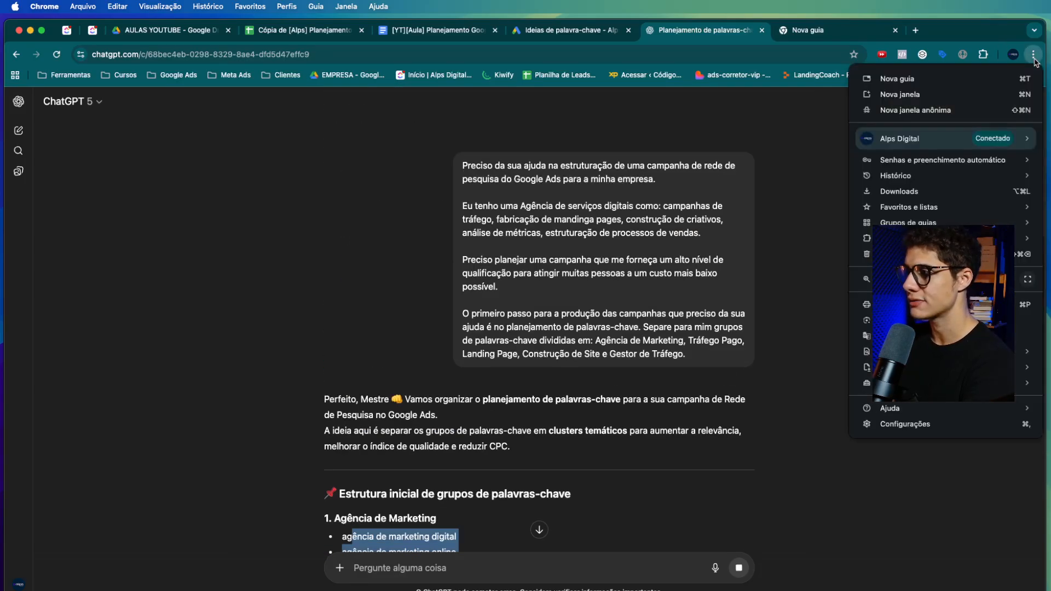
{"action": "left_click", "coordinate": [1007, 279]}
{"action": "left_click", "coordinate": [1007, 279]}
{"action": "left_click", "coordinate": [728, 148]}
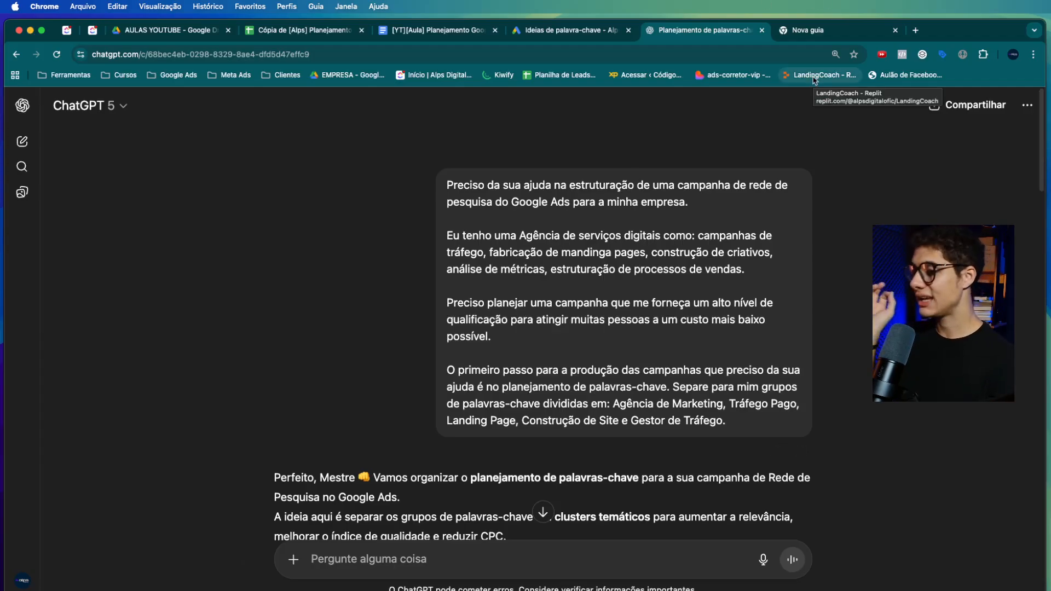
{"action": "left_click", "coordinate": [802, 31]}
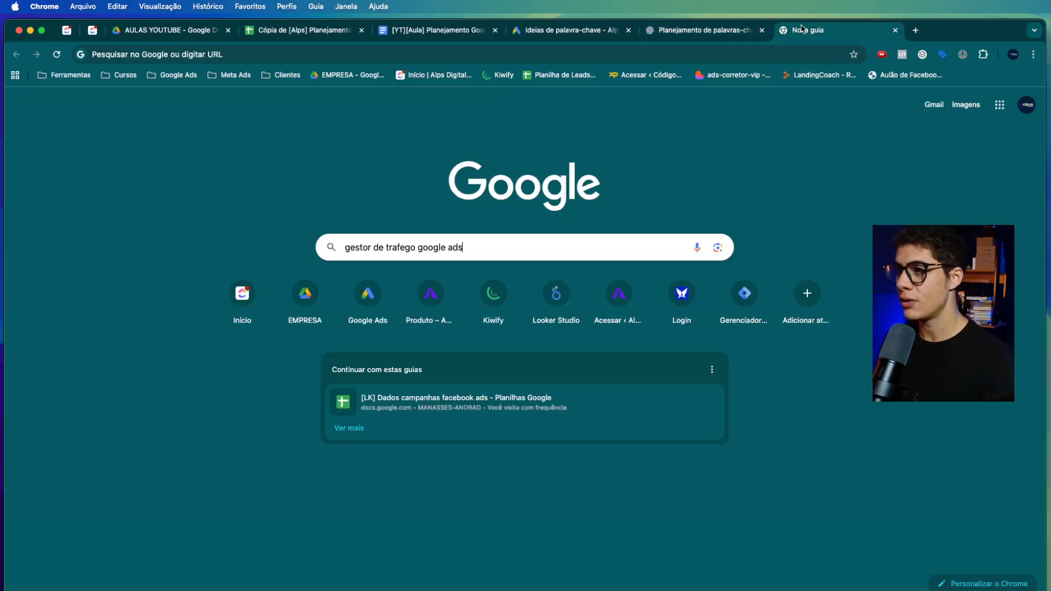
{"action": "left_click", "coordinate": [707, 28]}
Step: Write a follow-up prompt below ChatGPT's answer: "Agora vamos fazer a pesquisa de títulos. Os títulos precisam ter até 30 caracteres."
{"action": "scroll", "coordinate": [621, 237], "scroll_direction": "down", "scroll_amount": 20}
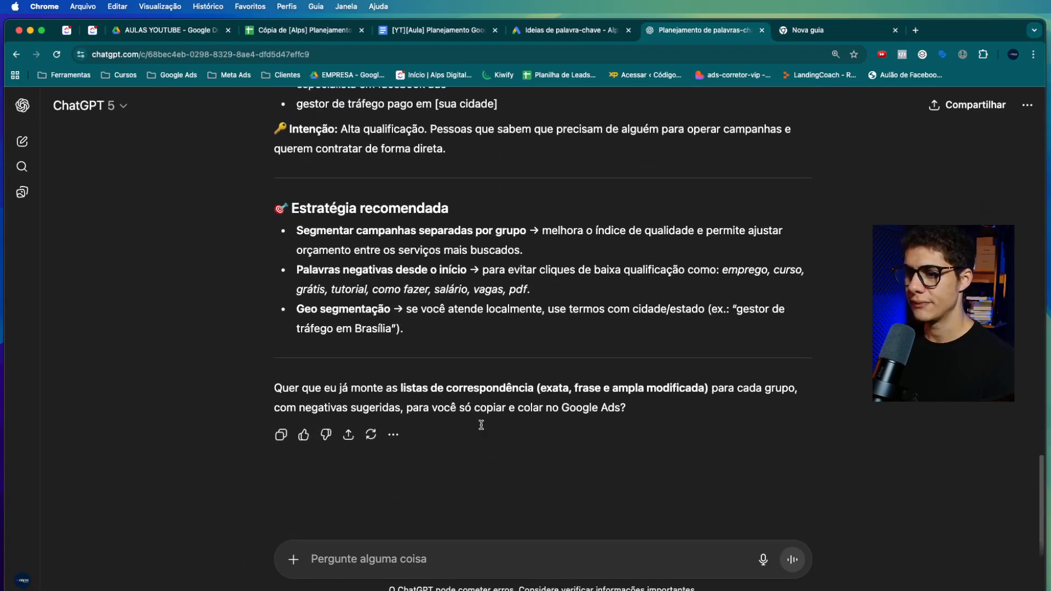
{"action": "left_click", "coordinate": [423, 553]}
{"action": "type", "text": "Ag"}
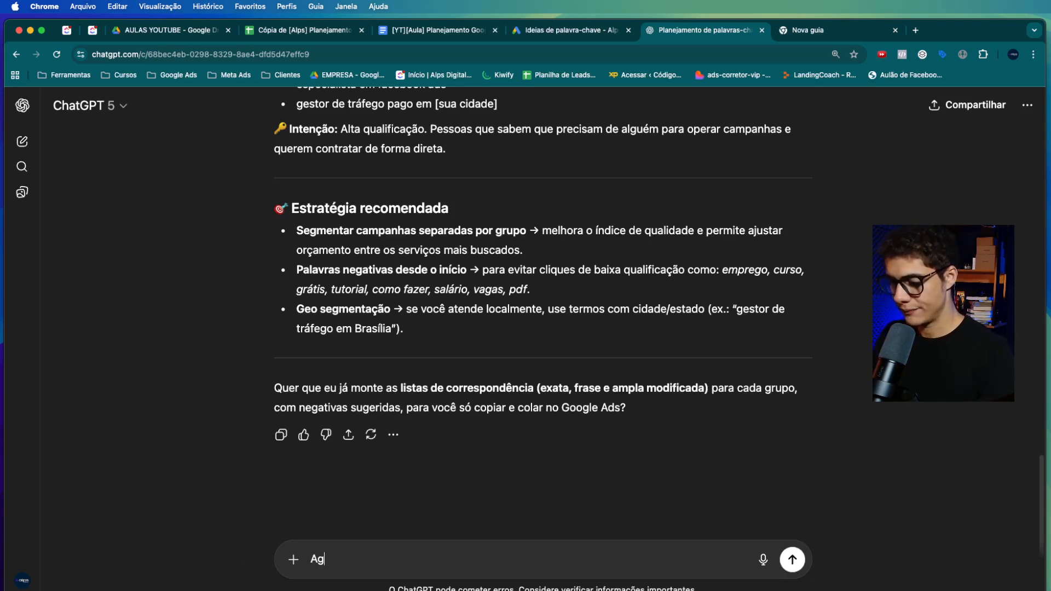
{"action": "type", "text": "ora vamos"}
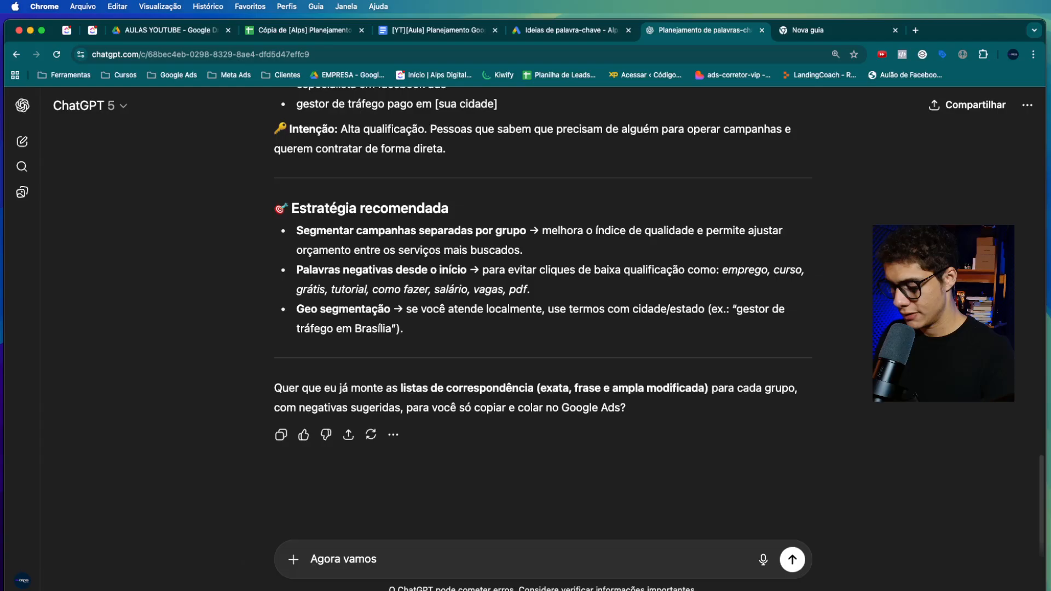
{"action": "type", "text": " fazer a pesqui"}
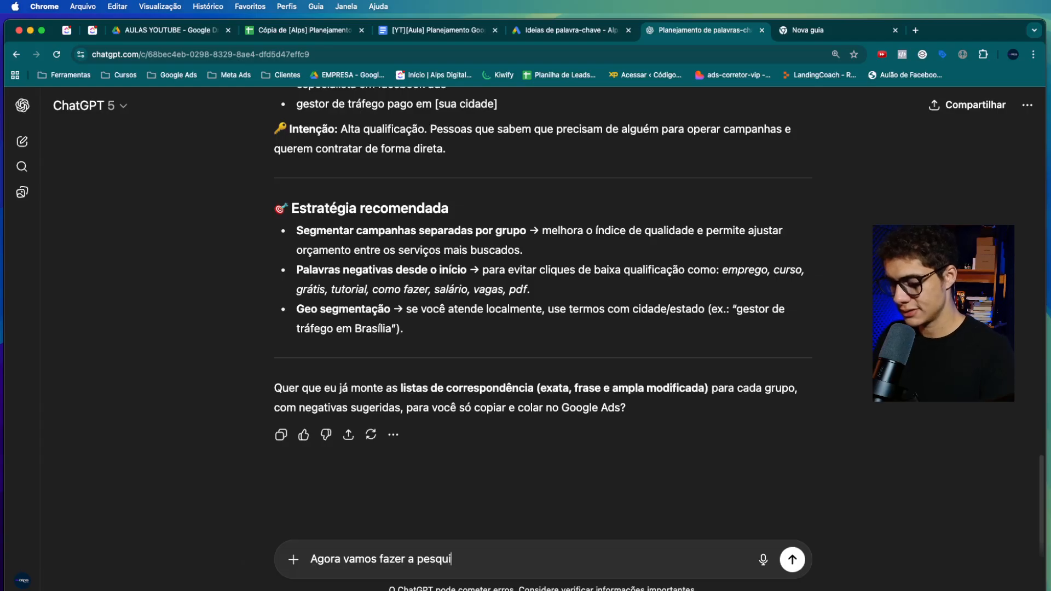
{"action": "type", "text": "sa de tít"}
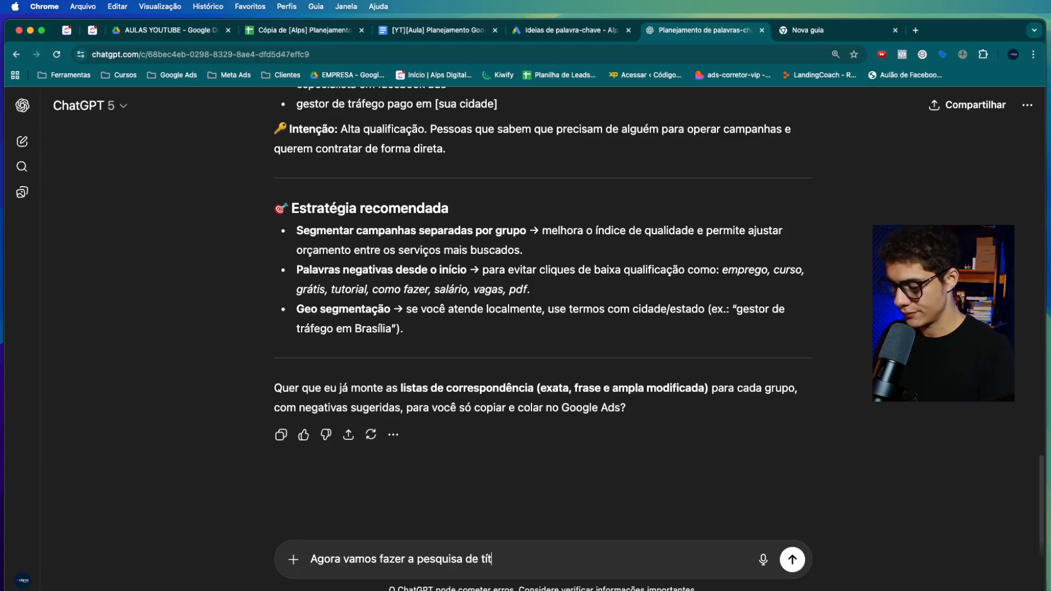
{"action": "type", "text": "ulos. Os t"}
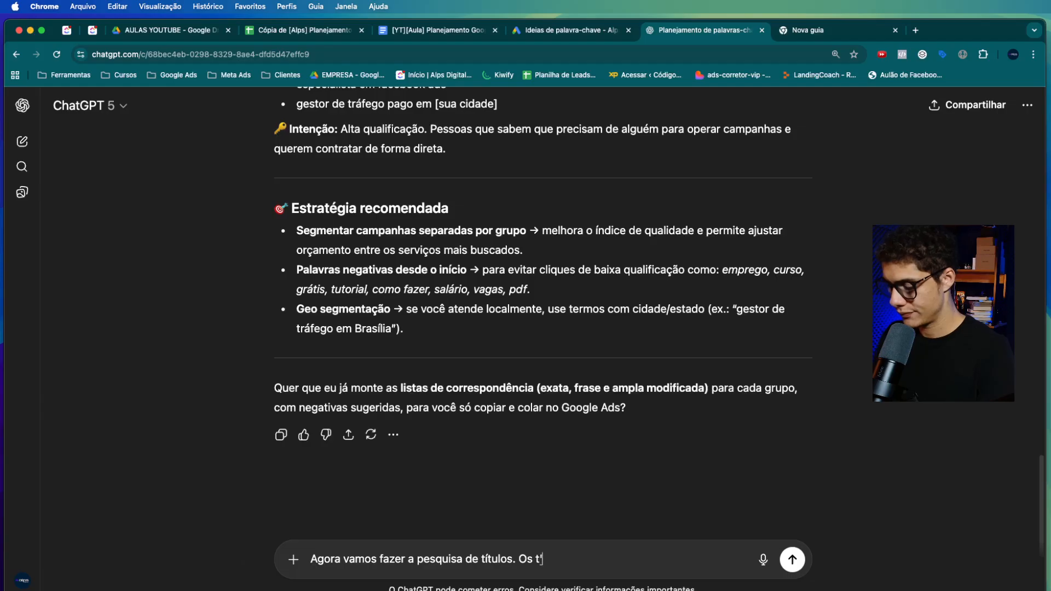
{"action": "type", "text": "ítur"}
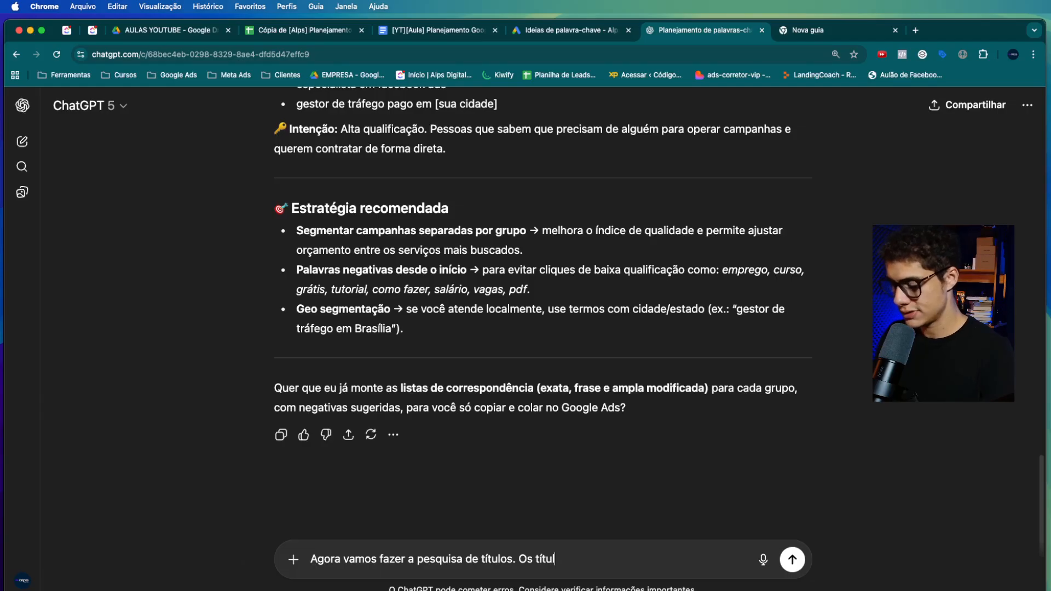
{"action": "type", "text": "os precisam ter "}
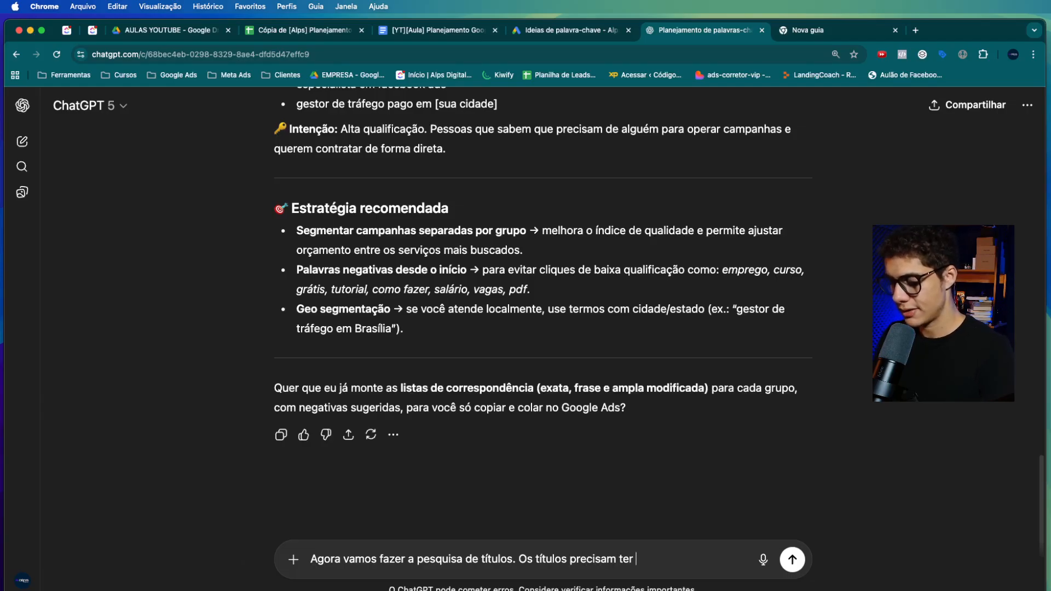
{"action": "type", "text": "até 30 car"}
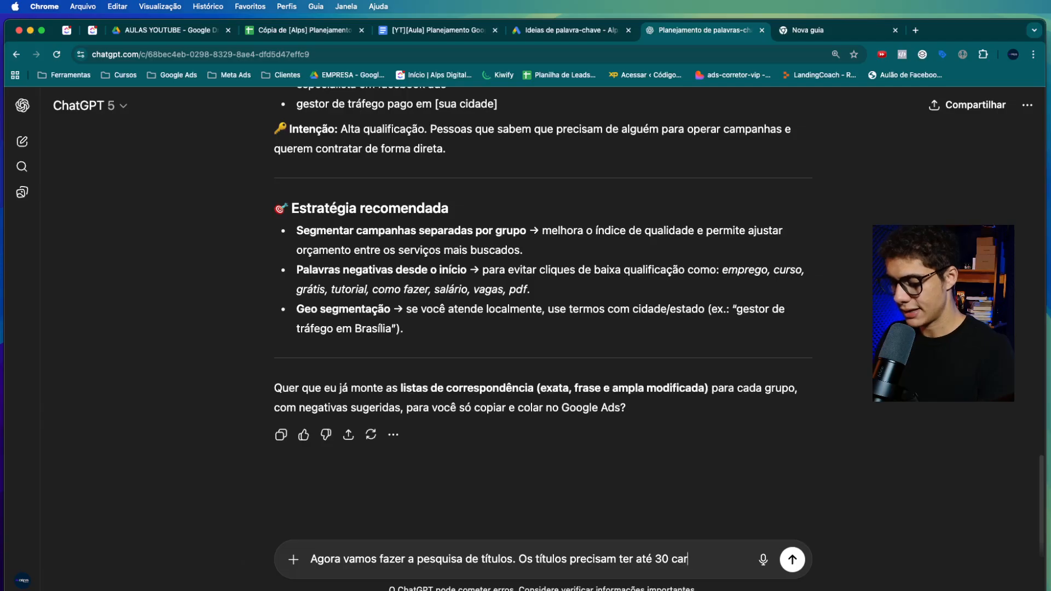
{"action": "type", "text": "acteres. "}
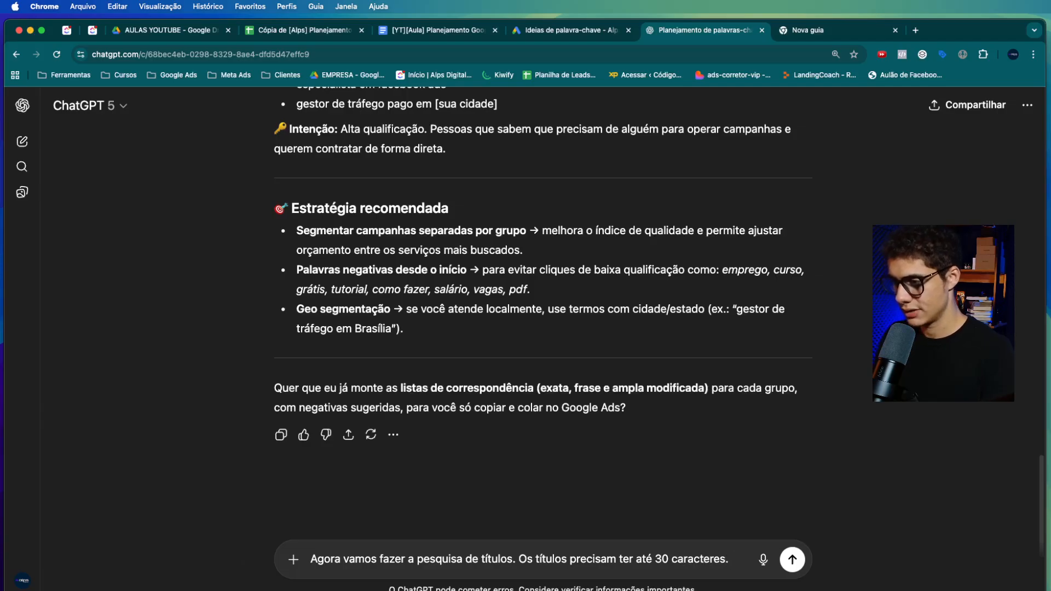
Step: Finish the prompt with "Separa para mim 15 títulos para o anúncios da minha campanha.", send it and highlight the answer's Títulos heading
{"action": "type", "text": "Separa "}
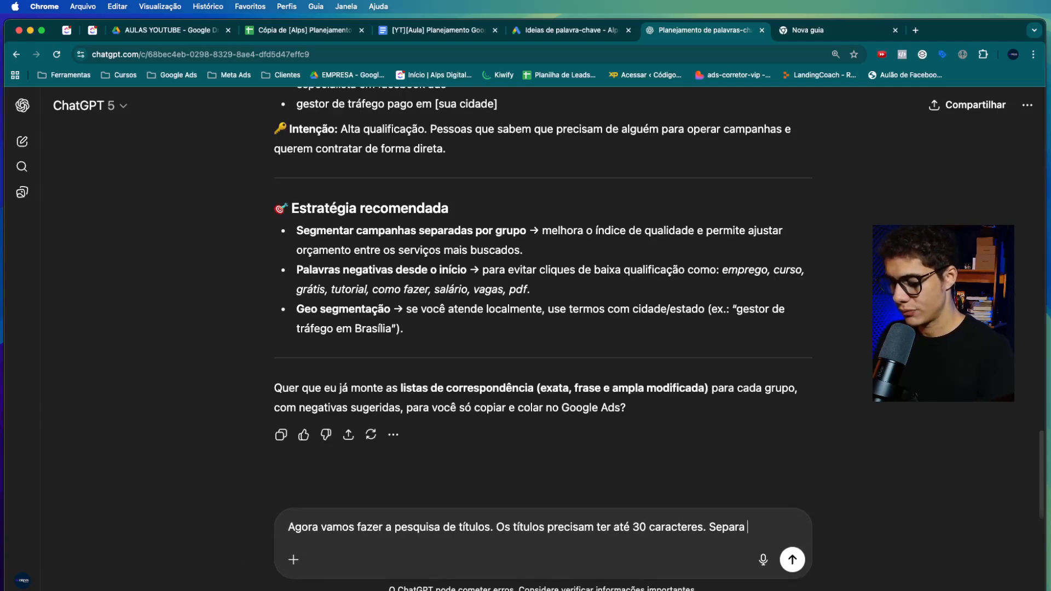
{"action": "type", "text": "paar mmi"}
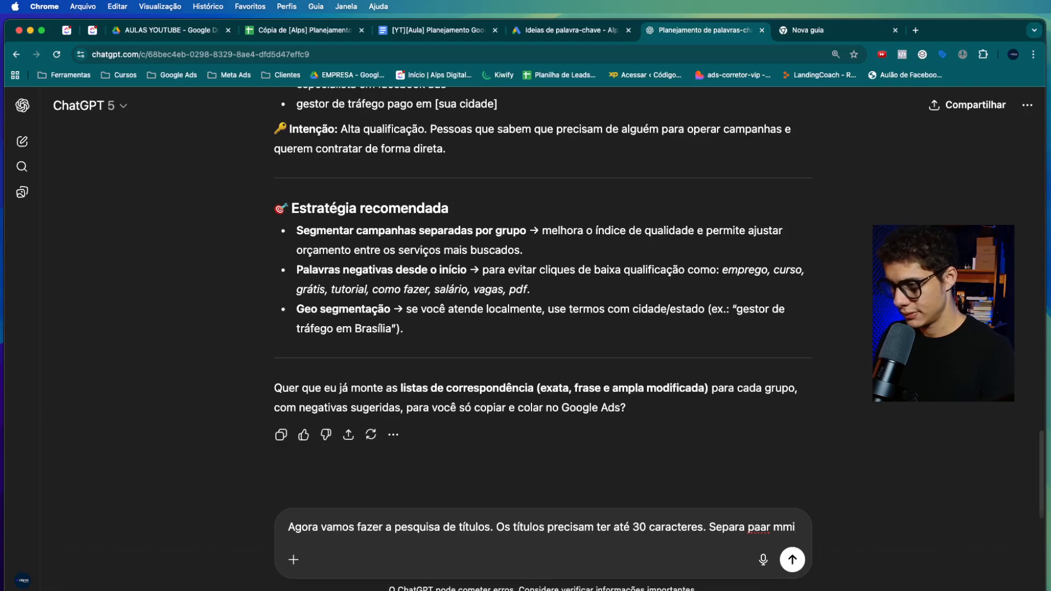
{"action": "key", "text": "BackSpace"}
{"action": "key", "text": "BackSpace"}
{"action": "key", "text": "BackSpace"}
{"action": "key", "text": "BackSpace"}
{"action": "key", "text": "BackSpace"}
{"action": "key", "text": "BackSpace"}
{"action": "key", "text": "BackSpace"}
{"action": "type", "text": "ra mim 15 t"}
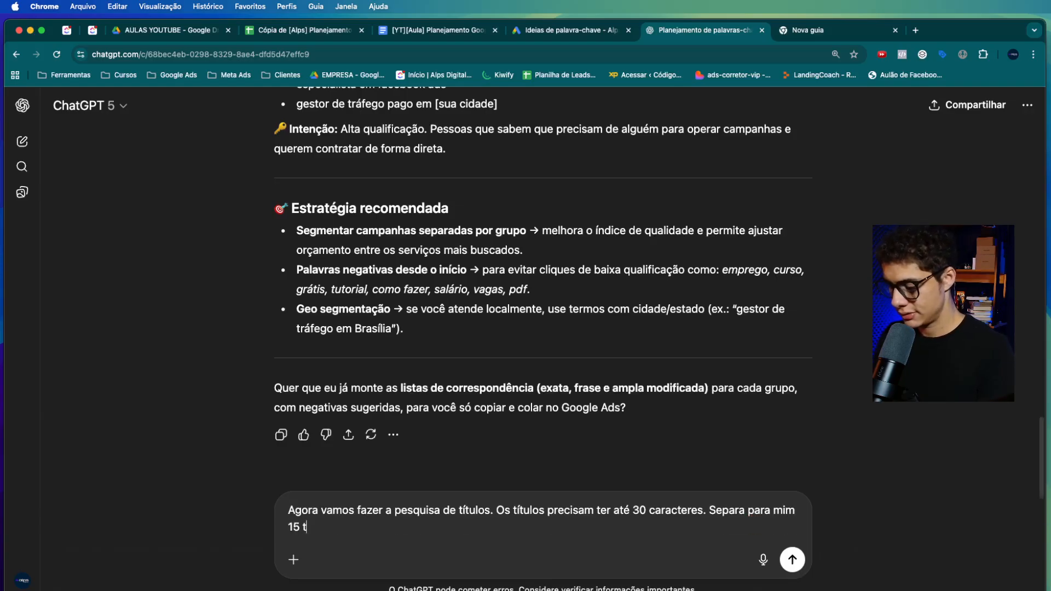
{"action": "type", "text": "ítulos"}
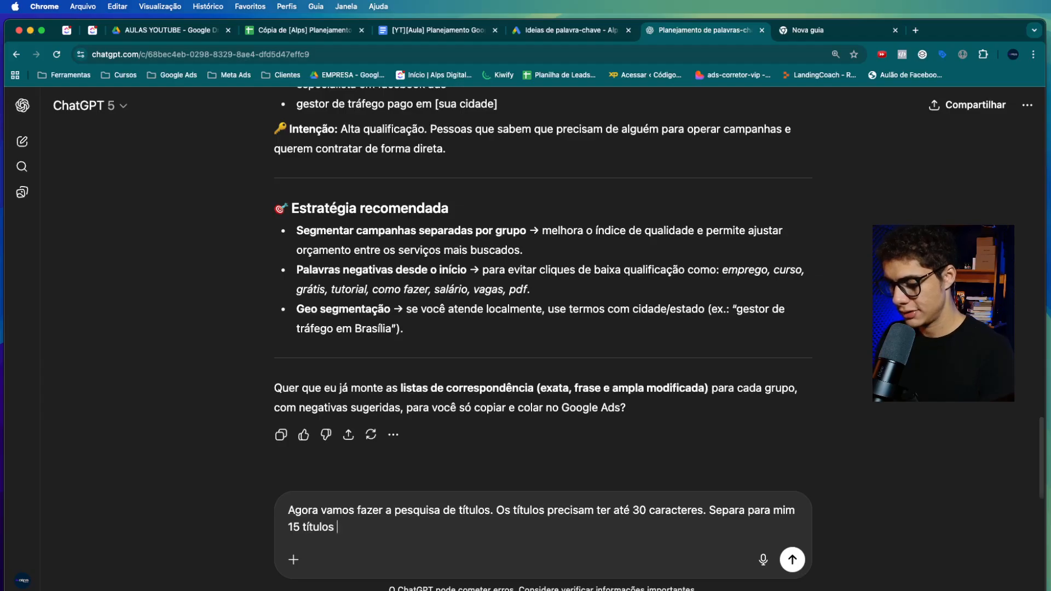
{"action": "type", "text": " para "}
{"action": "type", "text": "o a"}
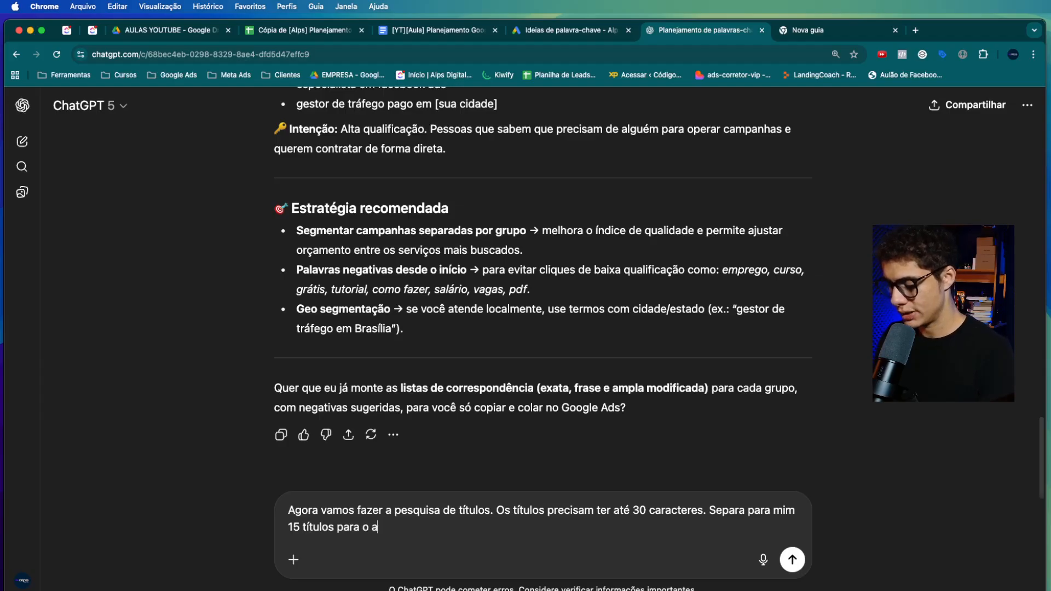
{"action": "type", "text": "núncios da minha campanha."}
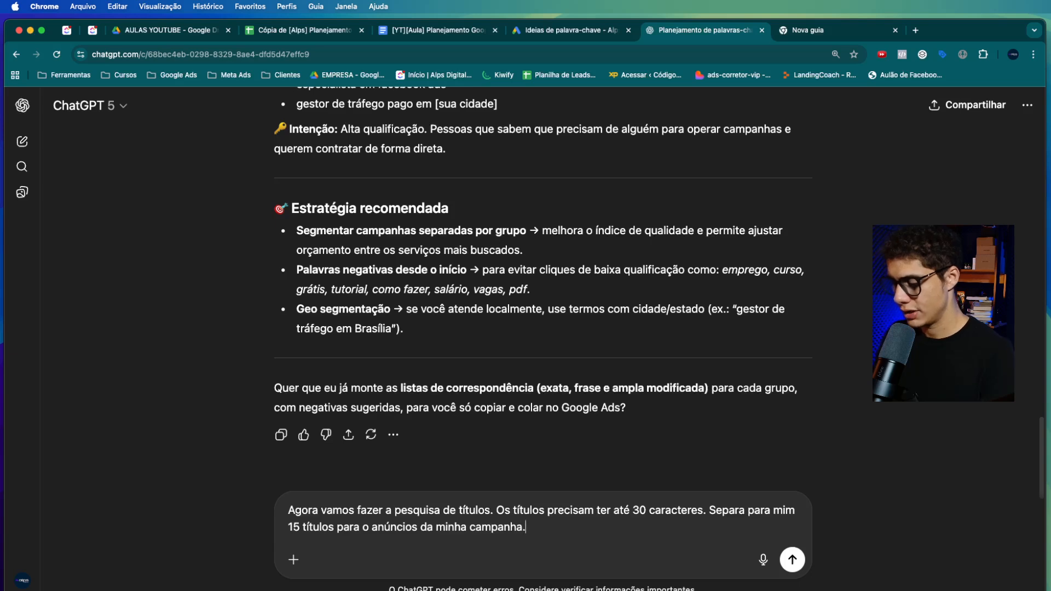
{"action": "key", "text": "Return"}
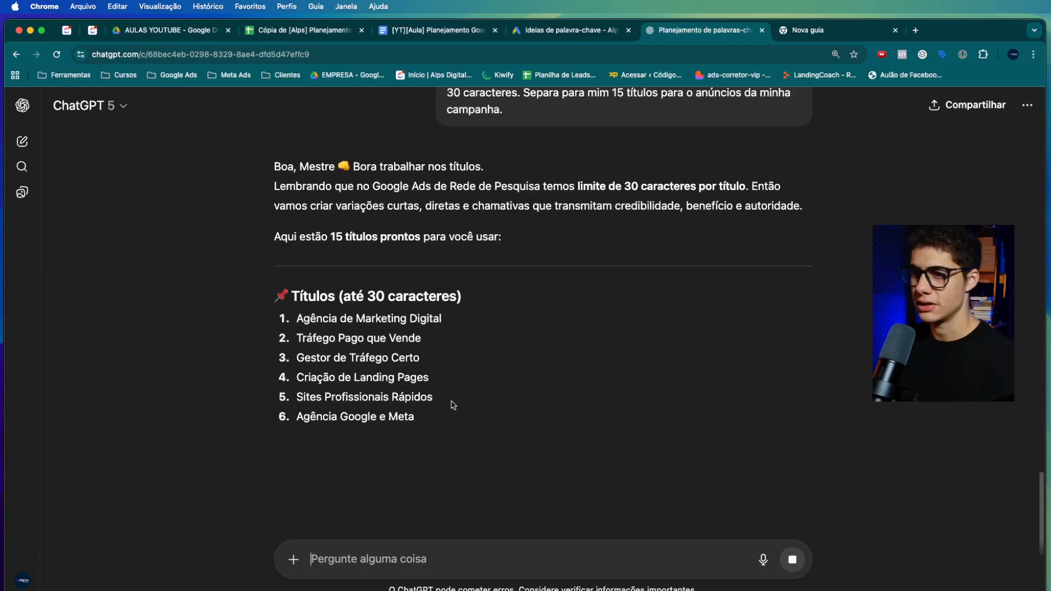
{"action": "triple_click", "coordinate": [349, 298]}
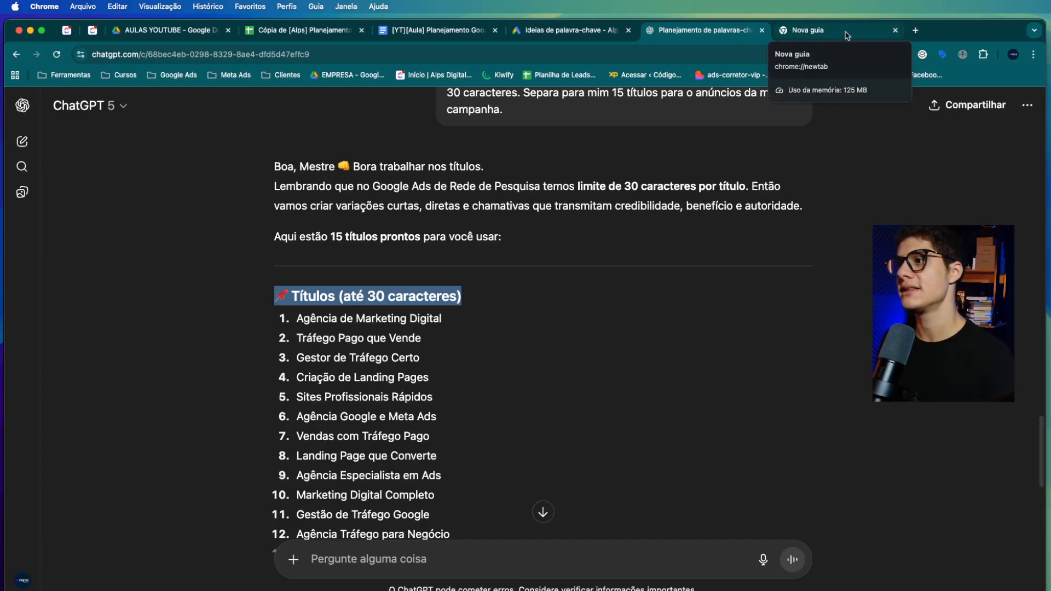
Step: Search Google for agencia de marketing digital in the new tab and examine the headlines of the sponsored results
{"action": "left_click", "coordinate": [821, 31]}
{"action": "left_click", "coordinate": [583, 49]}
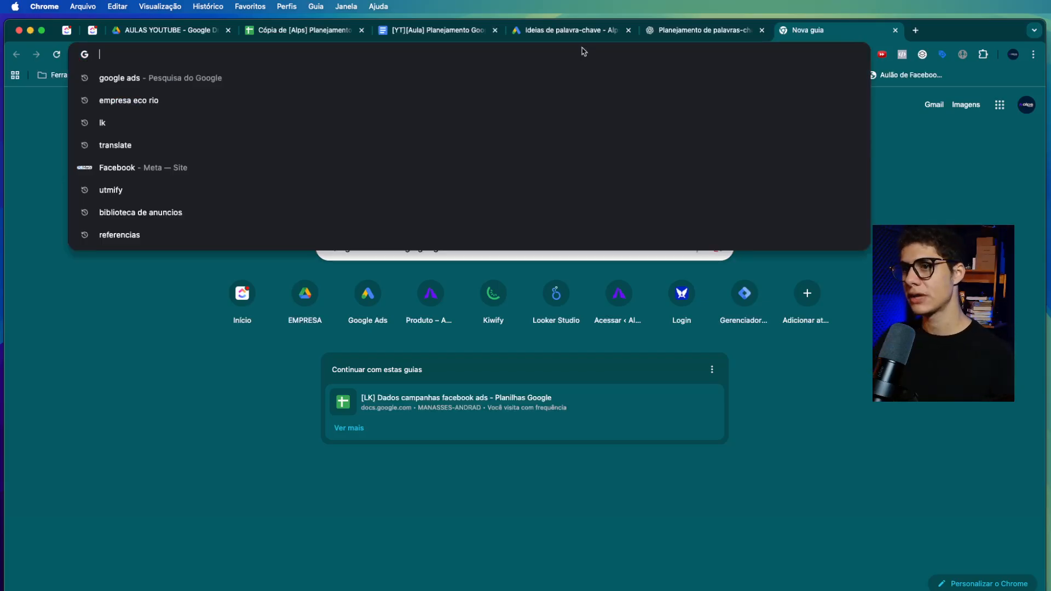
{"action": "type", "text": "ag"}
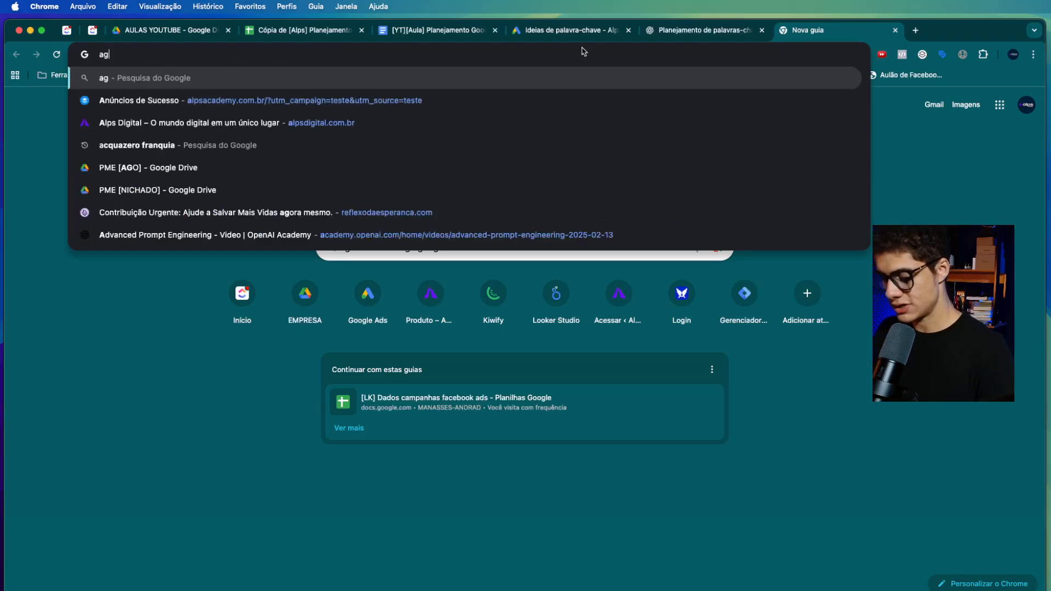
{"action": "type", "text": "encia de marketing"}
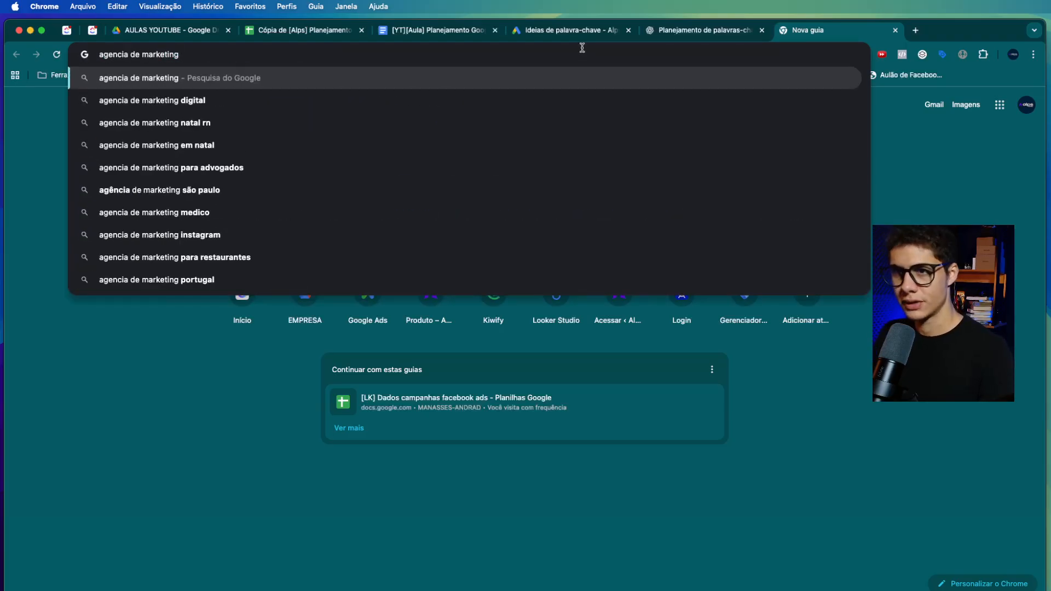
{"action": "key", "text": "Down"}
{"action": "key", "text": "Return"}
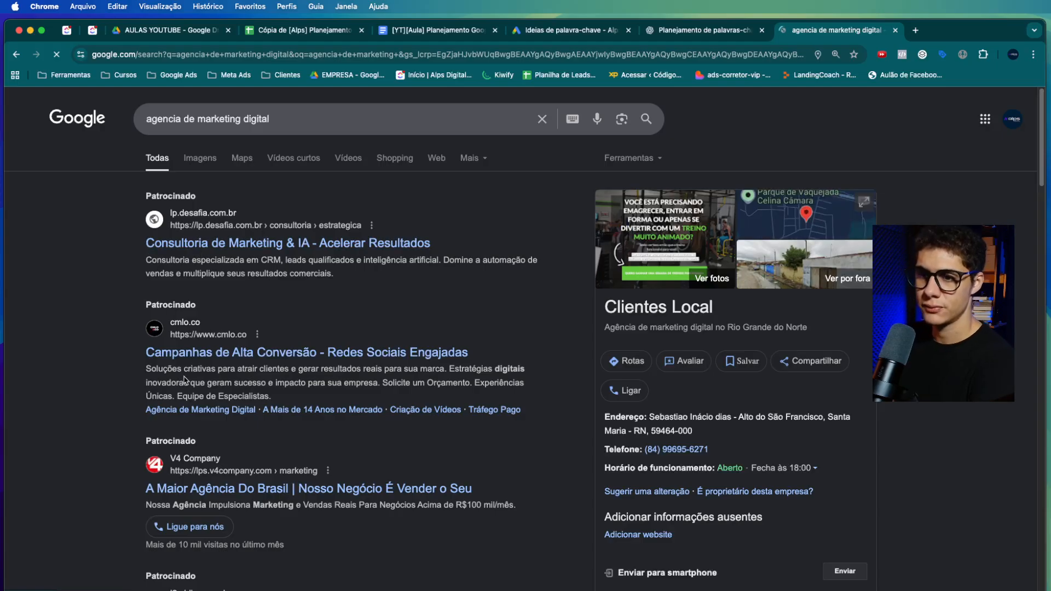
{"action": "scroll", "coordinate": [210, 474], "scroll_direction": "down", "scroll_amount": 2}
{"action": "scroll", "coordinate": [211, 474], "scroll_direction": "down", "scroll_amount": 3}
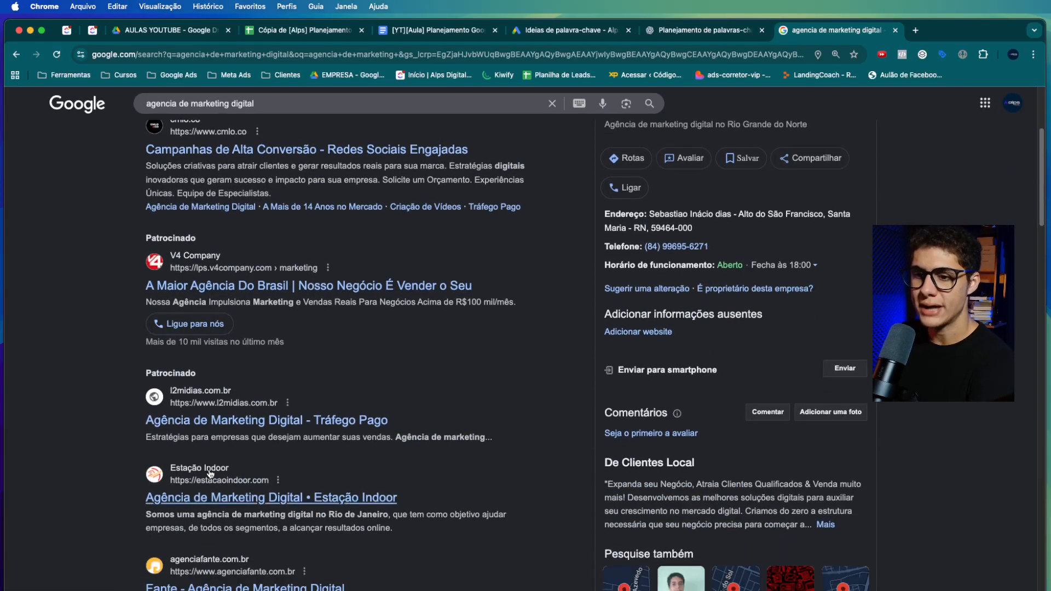
{"action": "scroll", "coordinate": [210, 474], "scroll_direction": "up", "scroll_amount": 4}
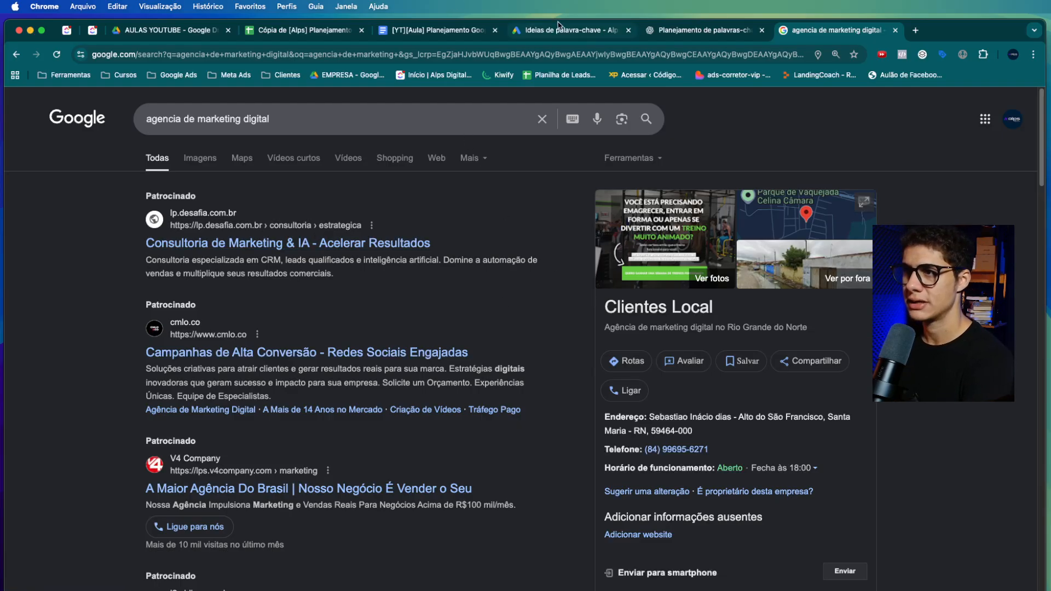
Step: Search Google in a new tab for especialista em tráfego pago, copied from ChatGPT's Tráfego Pago group, and examine the first sponsored ad's description
{"action": "left_click", "coordinate": [674, 30]}
{"action": "scroll", "coordinate": [321, 289], "scroll_direction": "up", "scroll_amount": 20}
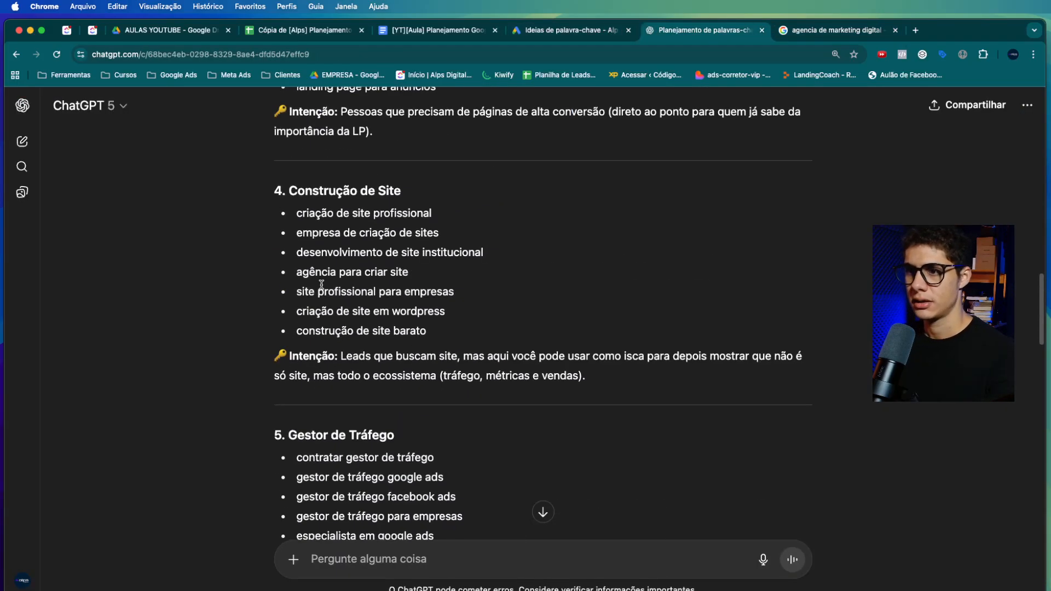
{"action": "triple_click", "coordinate": [335, 284]}
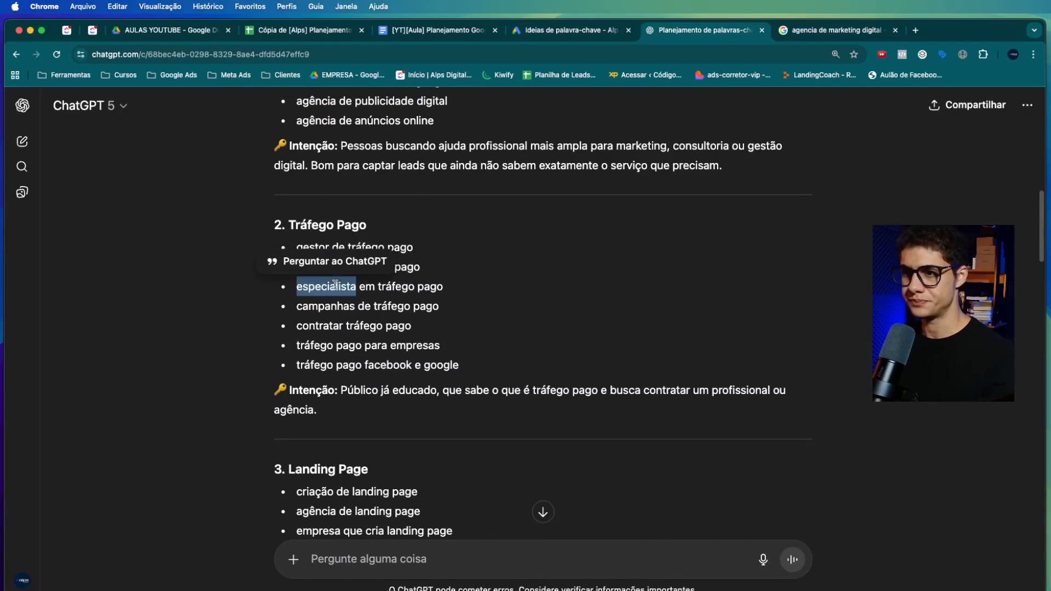
{"action": "key", "text": "super+c"}
{"action": "key", "text": "super+t"}
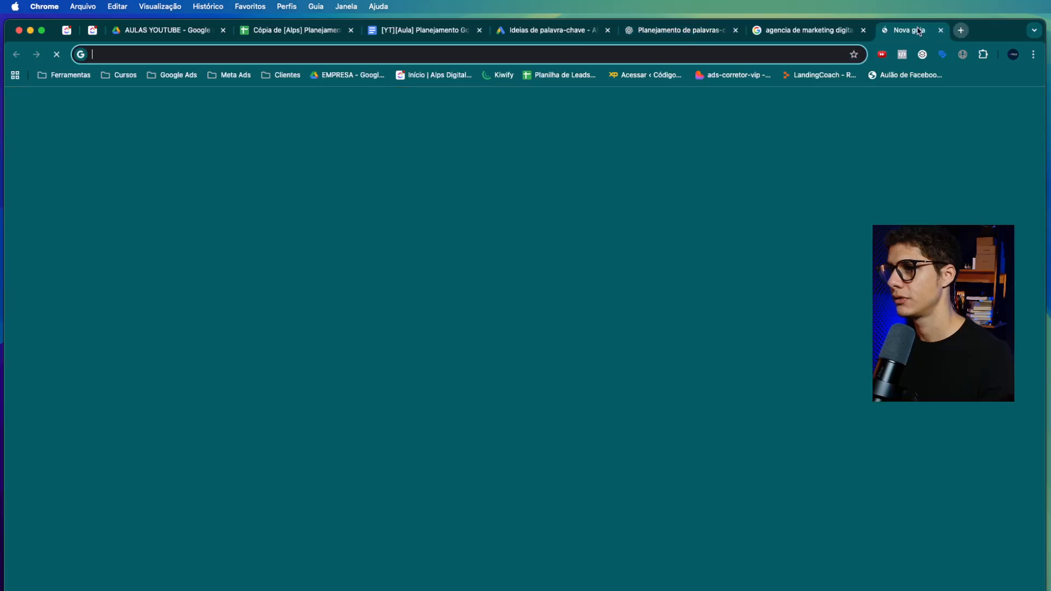
{"action": "key", "text": "super+v"}
{"action": "key", "text": "Return"}
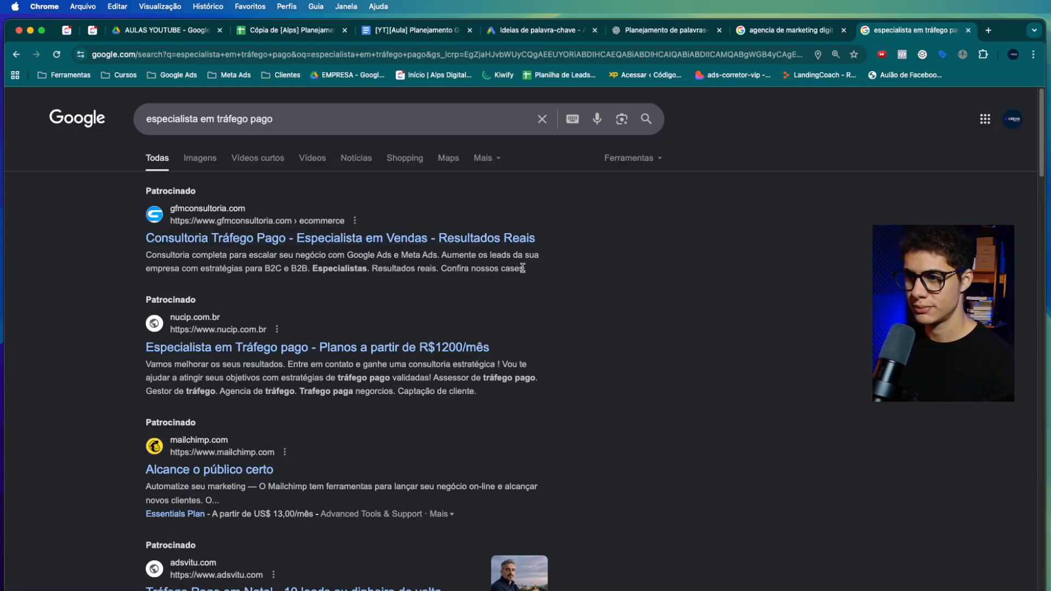
{"action": "left_click_drag", "start_coordinate": [535, 272], "coordinate": [235, 232]}
{"action": "left_click_drag", "start_coordinate": [134, 258], "coordinate": [321, 264]}
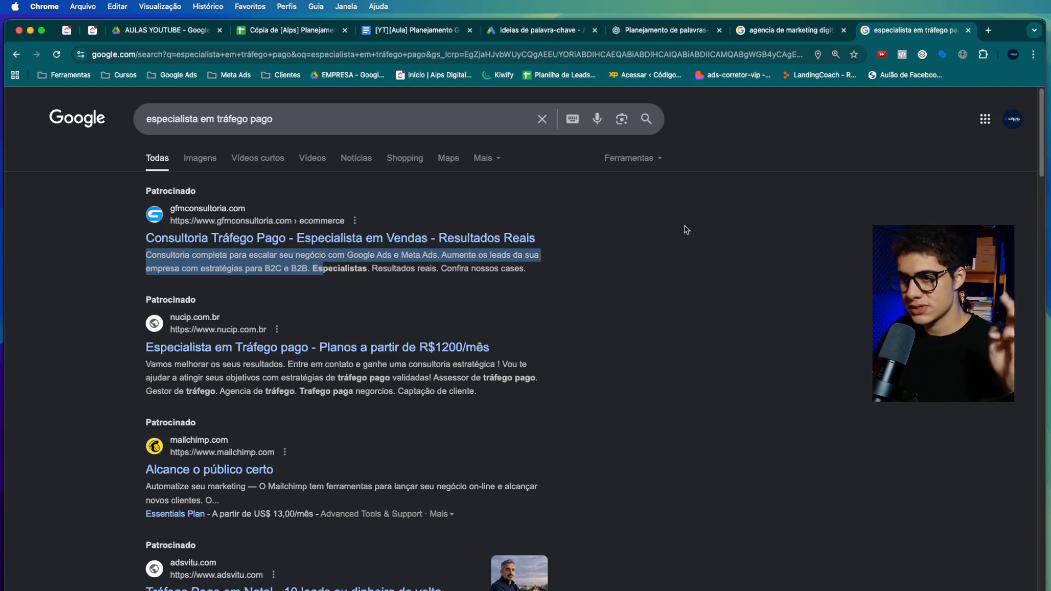
Step: Start a new prompt in the ChatGPT keyword conversation reading "Agora gere para mim 4 descrições"
{"action": "left_click", "coordinate": [667, 31]}
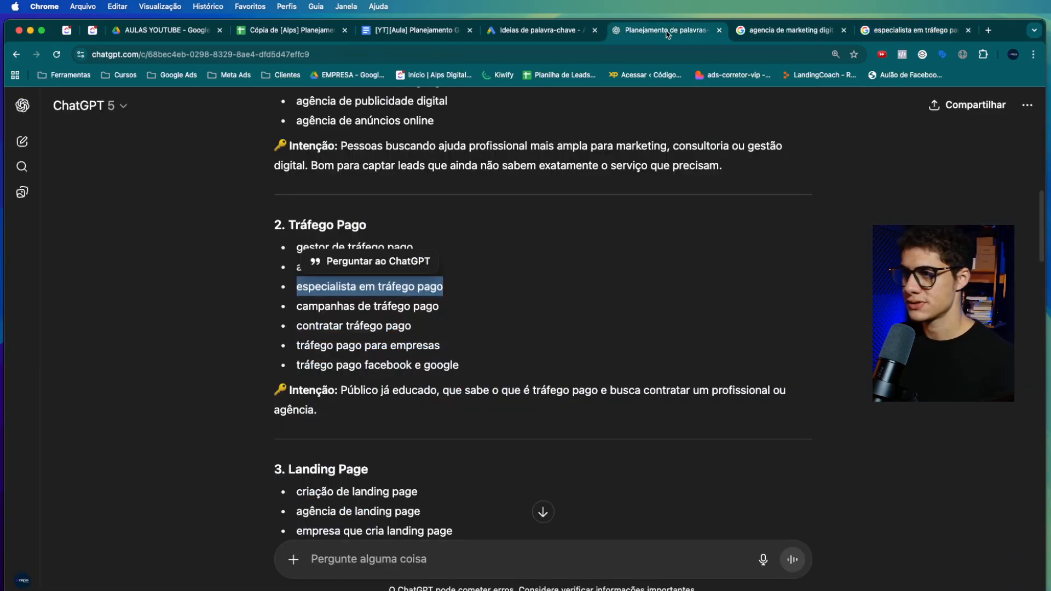
{"action": "scroll", "coordinate": [366, 551], "scroll_direction": "down", "scroll_amount": 8}
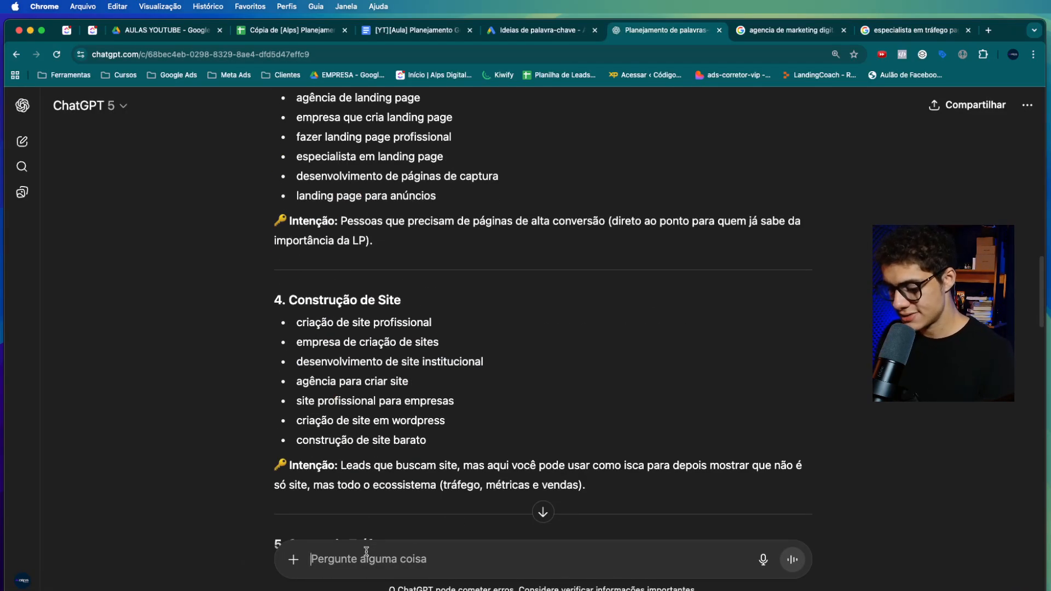
{"action": "type", "text": "Agora ge"}
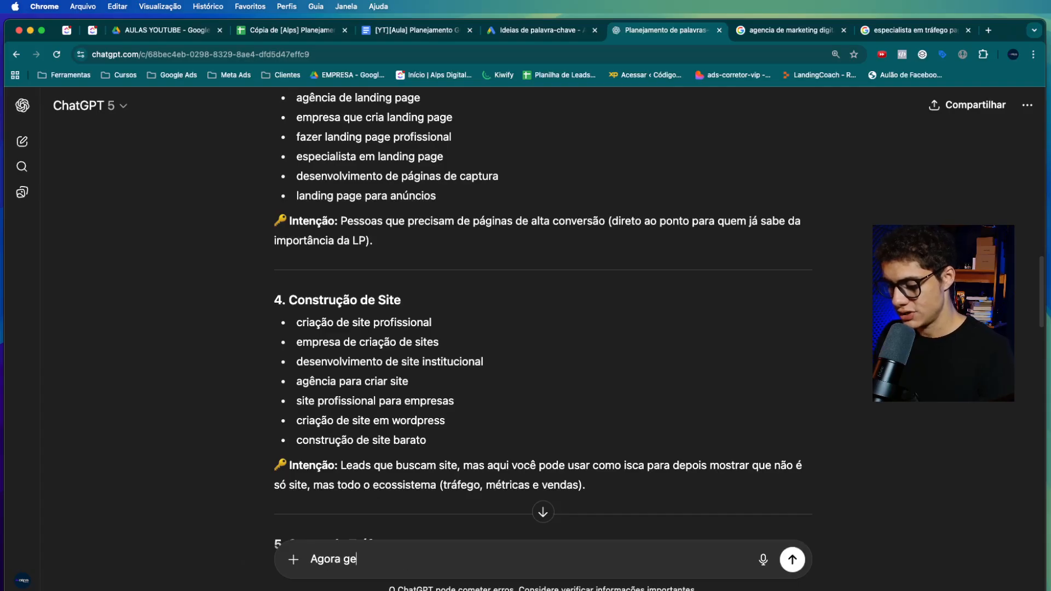
{"action": "type", "text": "re para mi"}
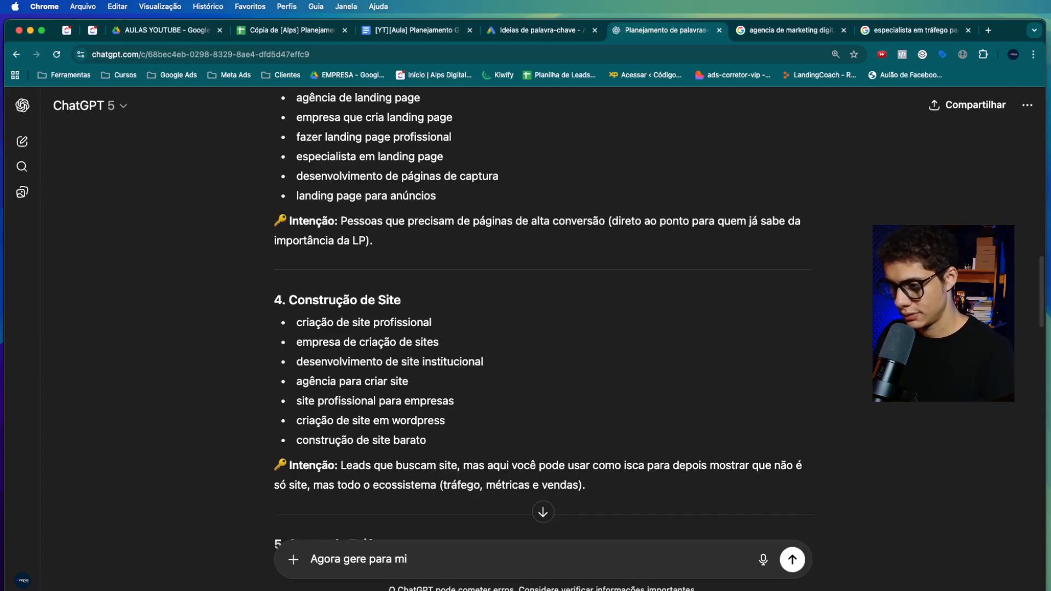
{"action": "type", "text": "m descrições"}
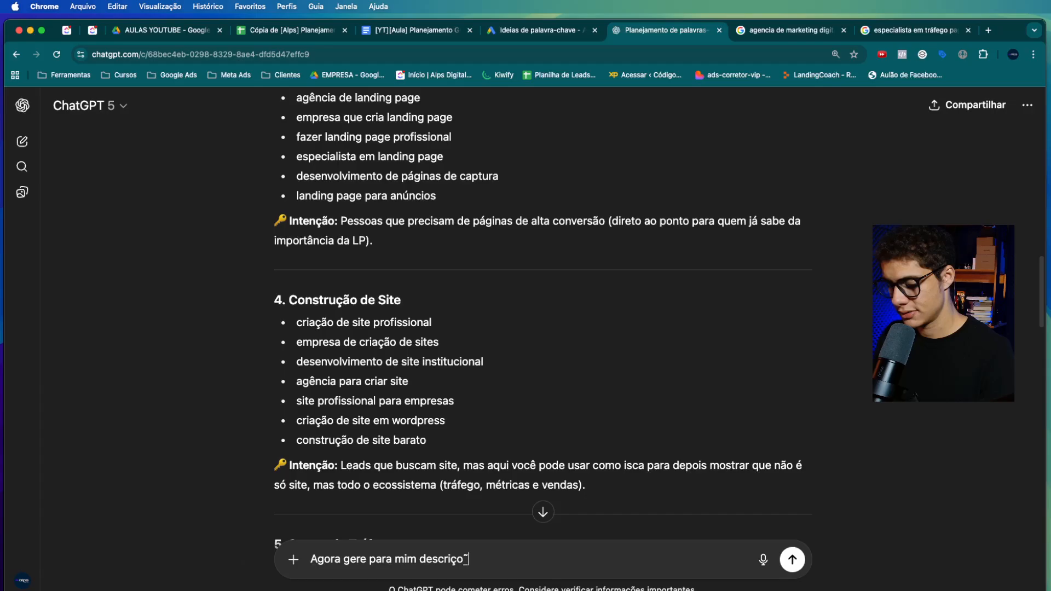
{"action": "left_click", "coordinate": [421, 560]}
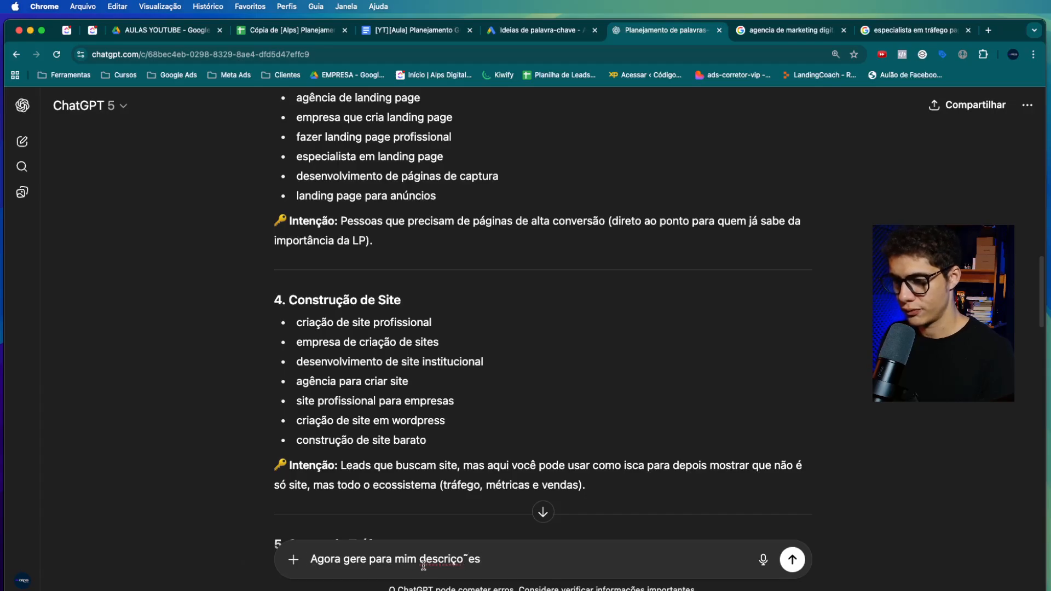
{"action": "key", "text": "super+shift+Left"}
{"action": "left_click", "coordinate": [457, 559]}
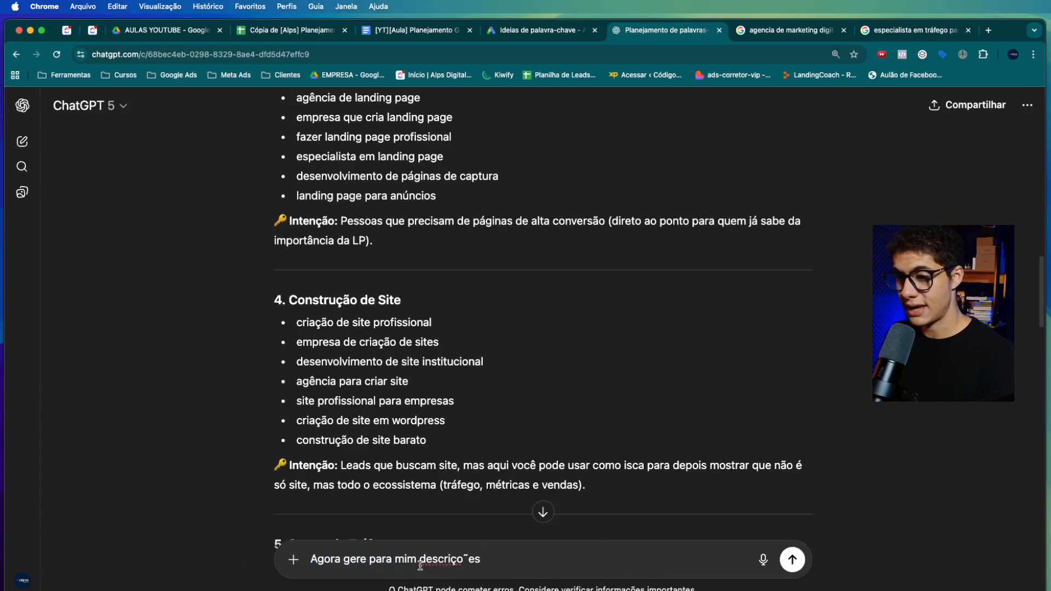
{"action": "left_click_drag", "start_coordinate": [421, 560], "coordinate": [493, 555]}
{"action": "type", "text": "4"}
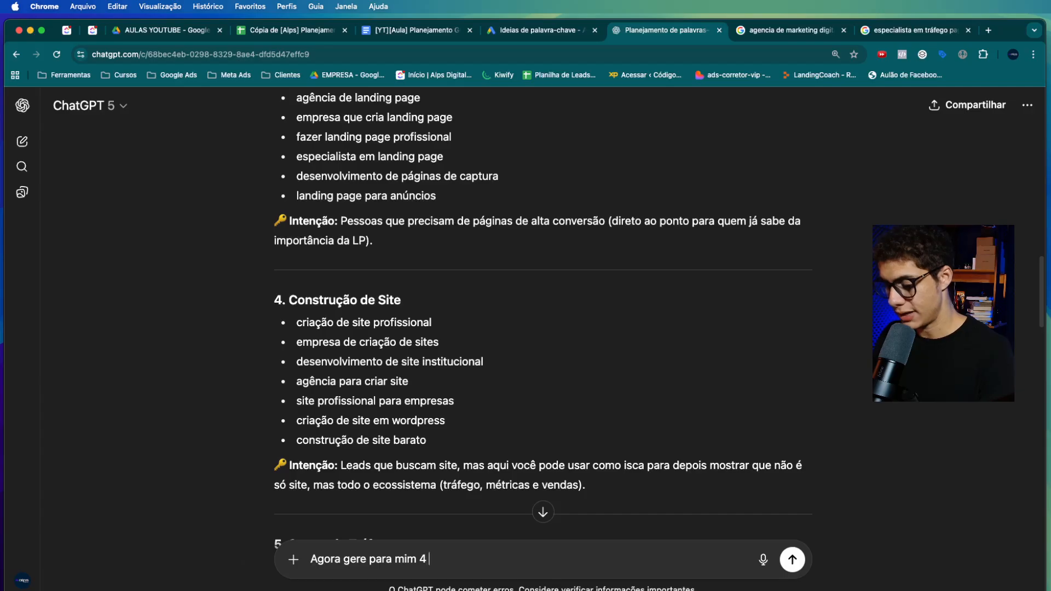
{"action": "type", "text": " descriç˜"}
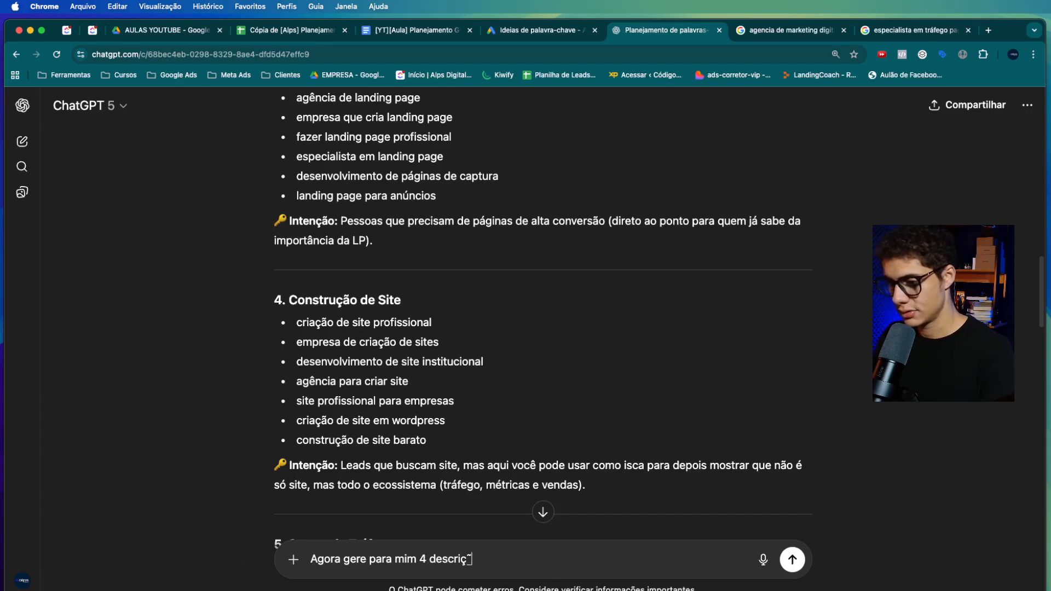
{"action": "type", "text": "õrds"}
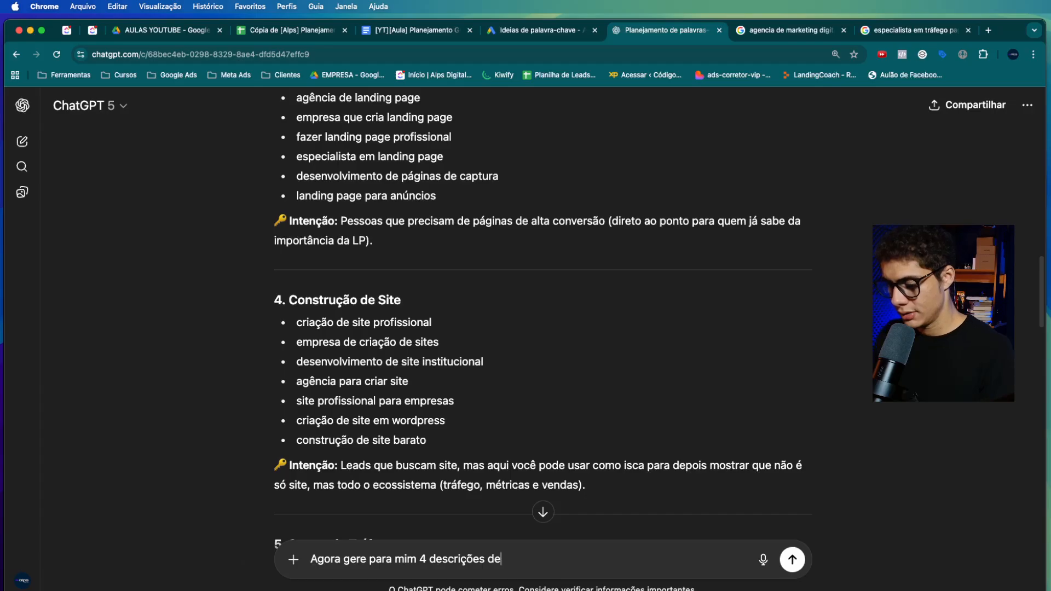
Step: Finish the prompt with "com no máximo 90 caracteres." and send it to ChatGPT
{"action": "key", "text": "BackSpace"}
{"action": "key", "text": "BackSpace"}
{"action": "type", "text": "com no má"}
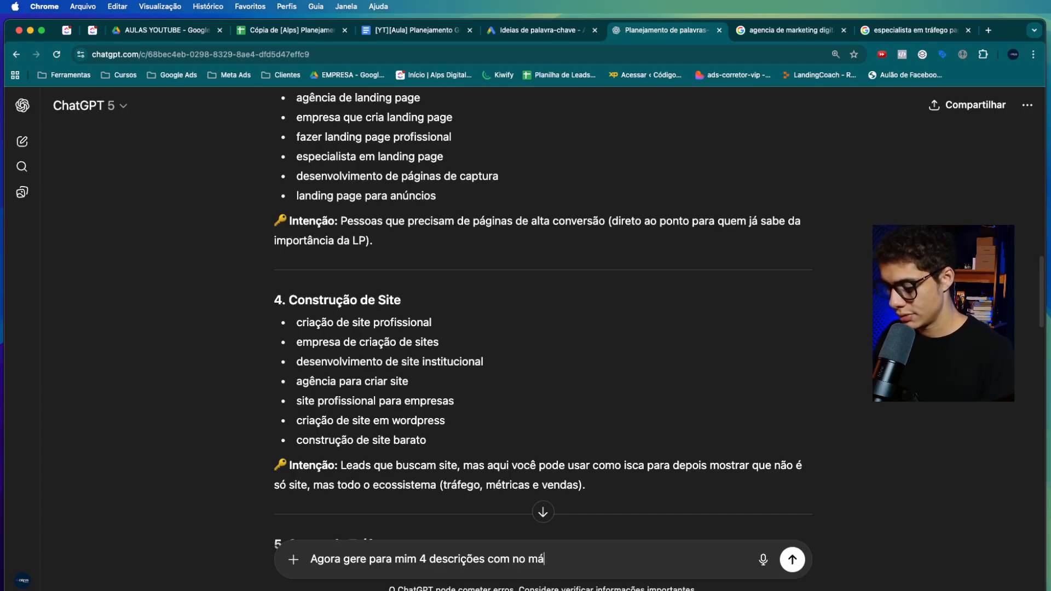
{"action": "type", "text": "ximo 90 caracteres."}
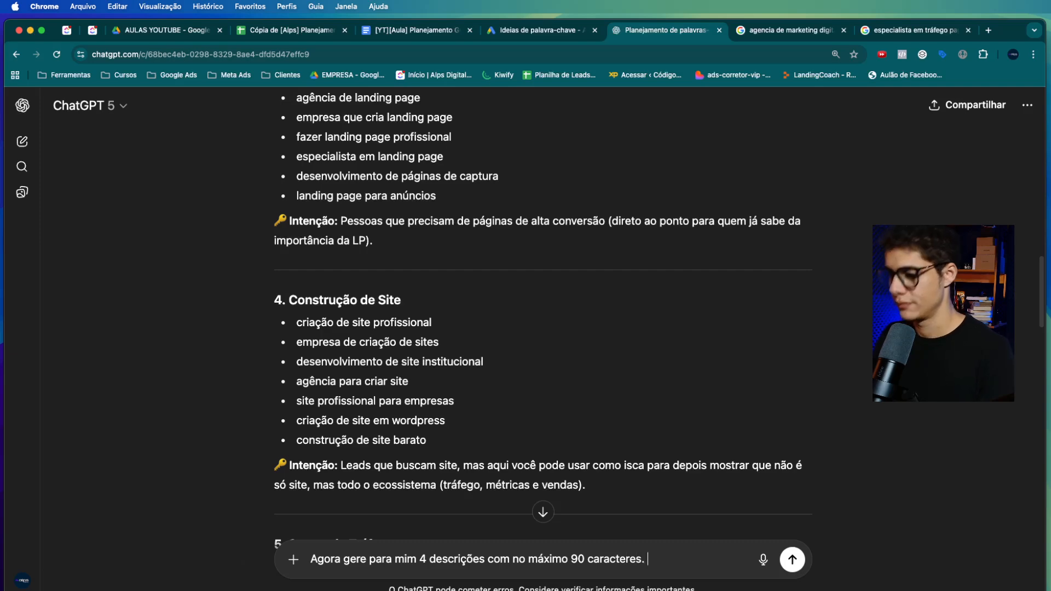
{"action": "key", "text": "Return"}
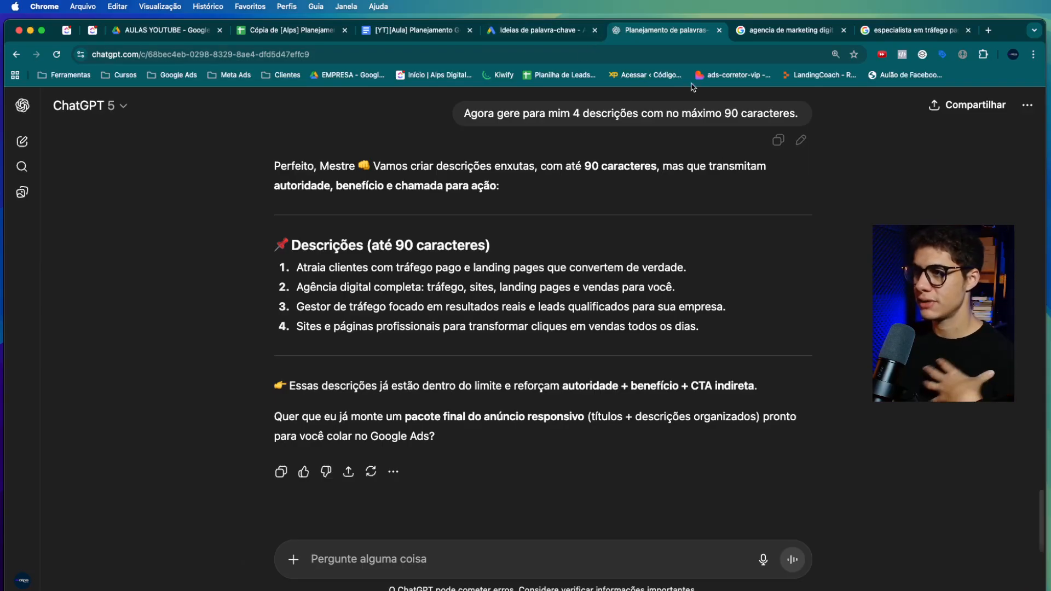
Step: Review the Títulos and Descrições lists in the Planejamento Google Ads document, highlighting each list's lines
{"action": "left_click", "coordinate": [417, 30]}
{"action": "scroll", "coordinate": [320, 272], "scroll_direction": "down", "scroll_amount": 12}
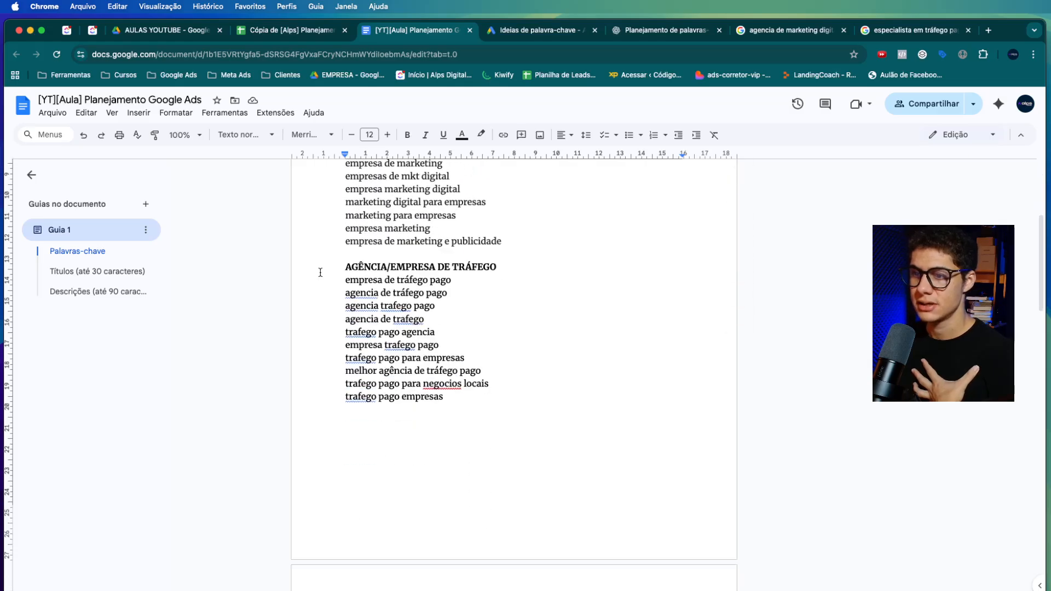
{"action": "left_click_drag", "start_coordinate": [489, 449], "coordinate": [329, 310]}
{"action": "scroll", "coordinate": [328, 312], "scroll_direction": "down", "scroll_amount": 2}
{"action": "scroll", "coordinate": [329, 312], "scroll_direction": "down", "scroll_amount": 2}
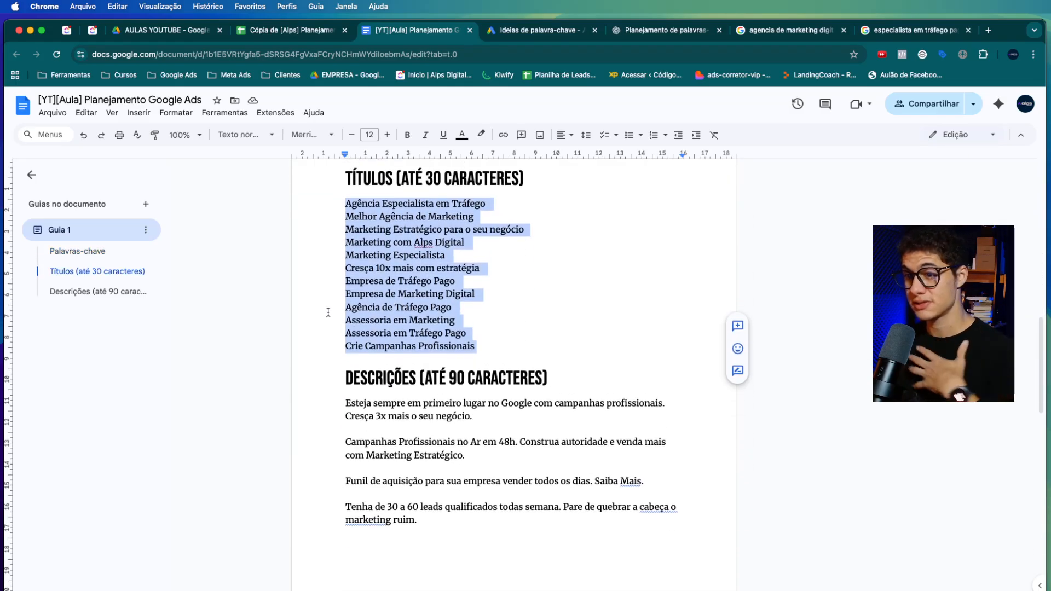
{"action": "left_click_drag", "start_coordinate": [345, 384], "coordinate": [467, 491]}
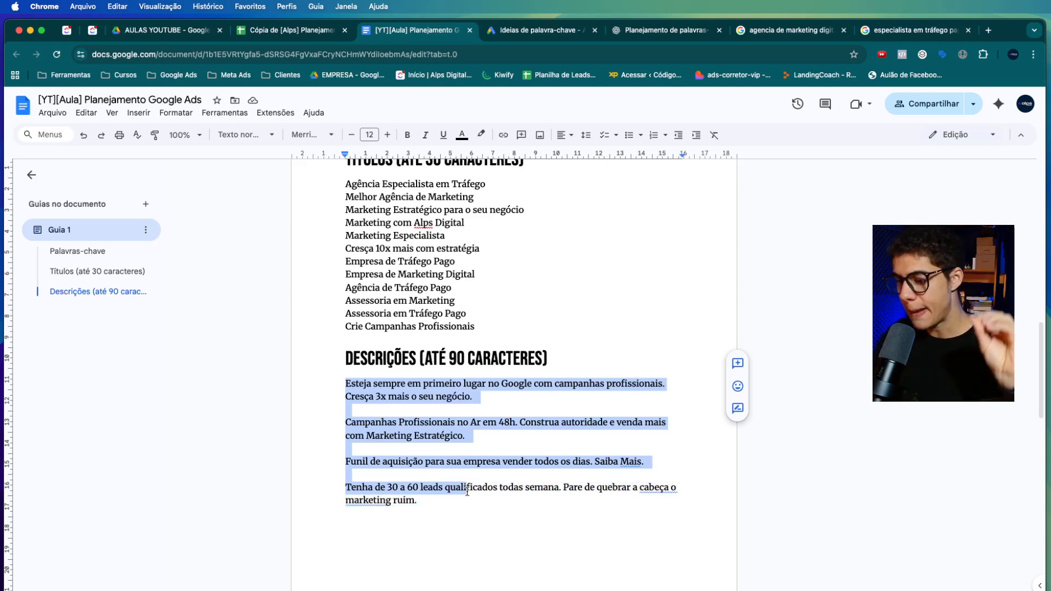
{"action": "left_click", "coordinate": [692, 271]}
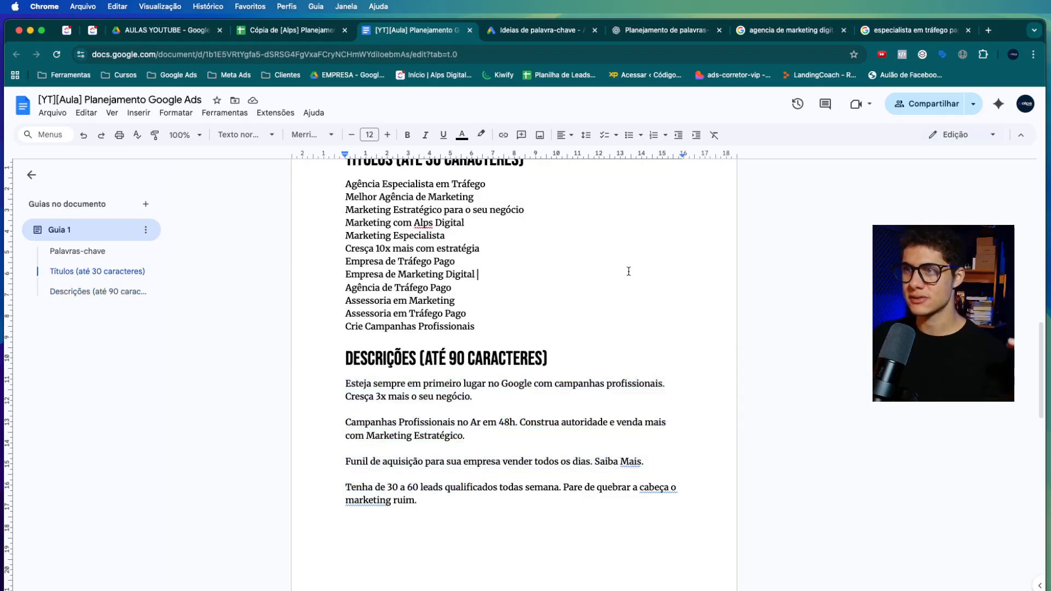
Step: Check the Planejamento Campanha Google Ads checklist in Obsidian, then return to ChatGPT's generated descriptions in Chrome
{"action": "left_click", "coordinate": [667, 30]}
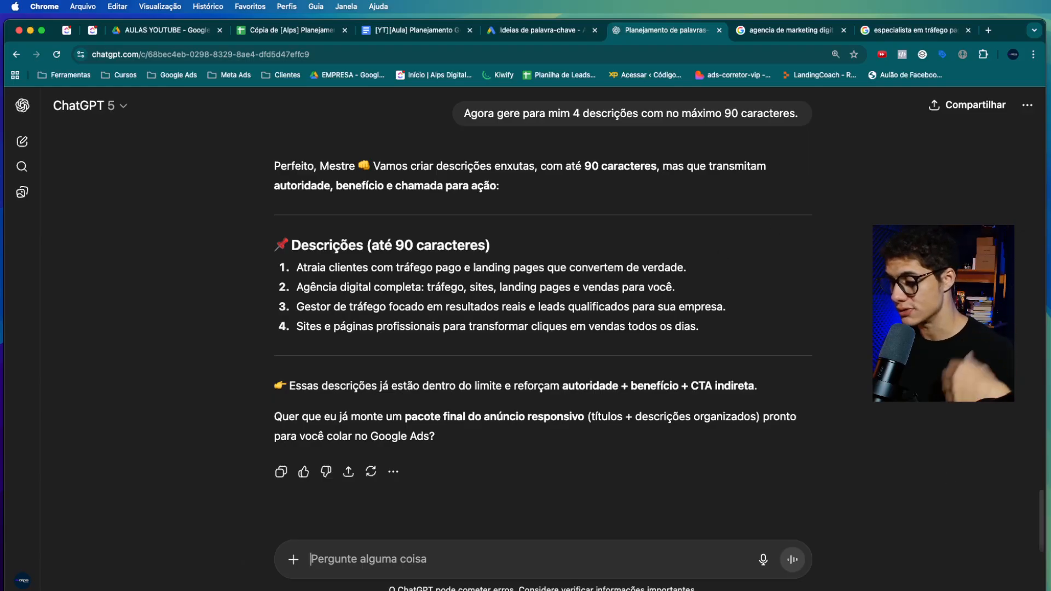
{"action": "key", "text": "super+Tab"}
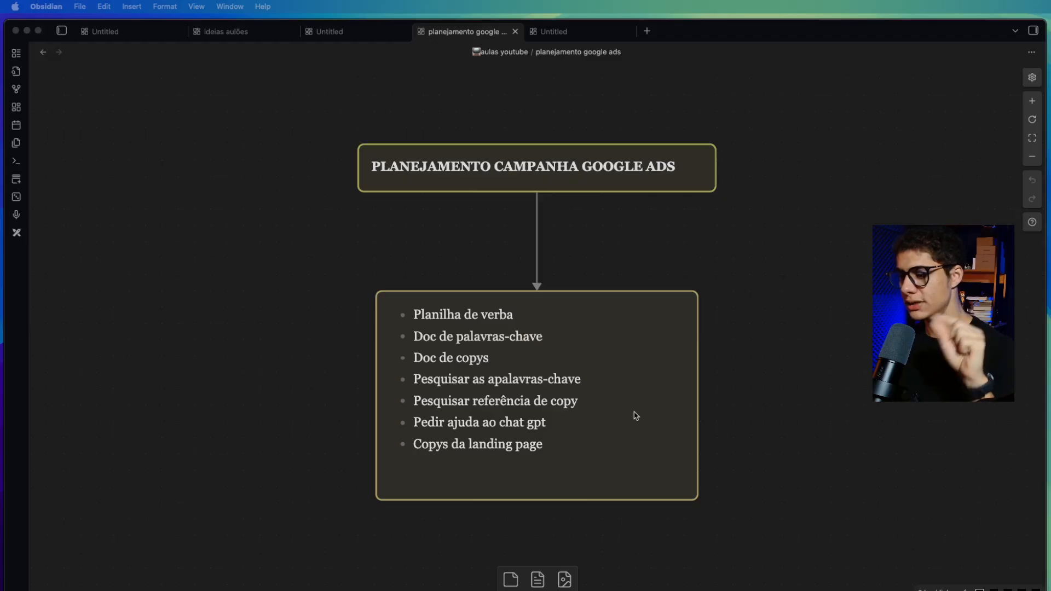
{"action": "key", "text": "ctrl+Right"}
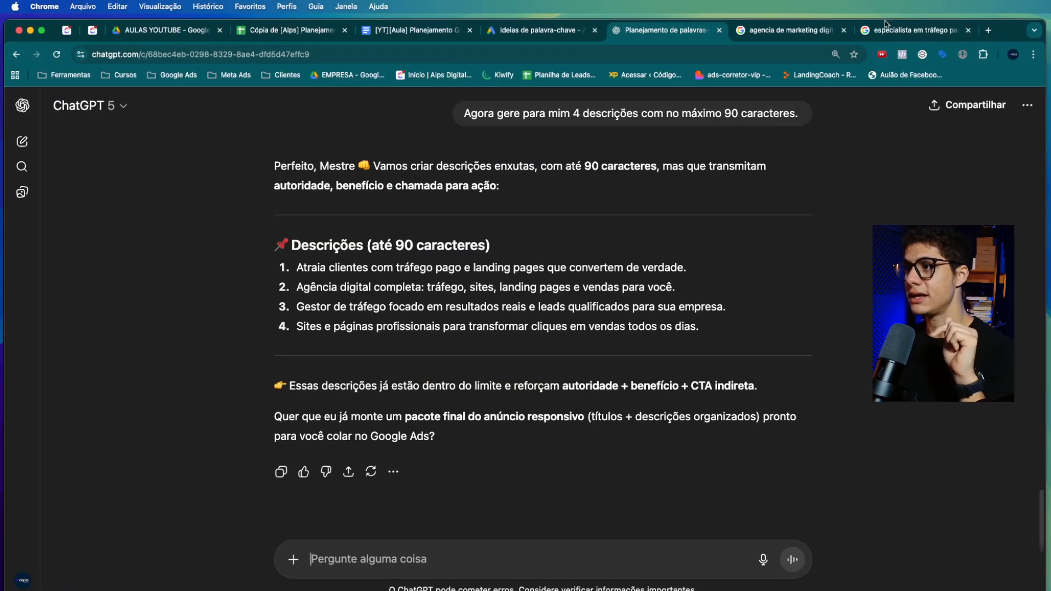
Step: Examine the lp.desafia.com.br landing page from the first sponsored result for agencia de marketing digital, and return to the results
{"action": "left_click", "coordinate": [791, 30]}
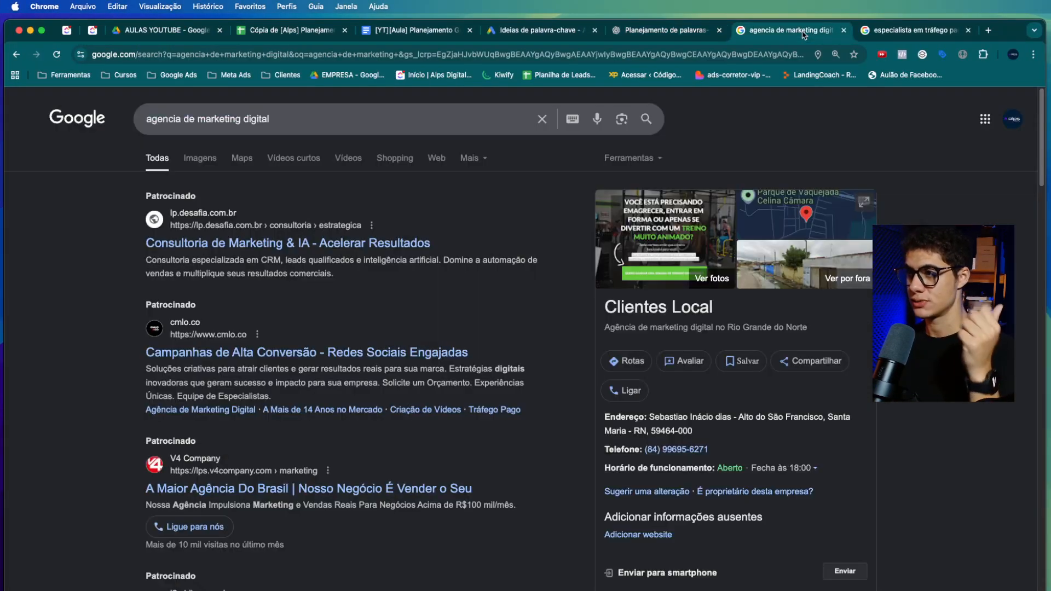
{"action": "left_click", "coordinate": [281, 244]}
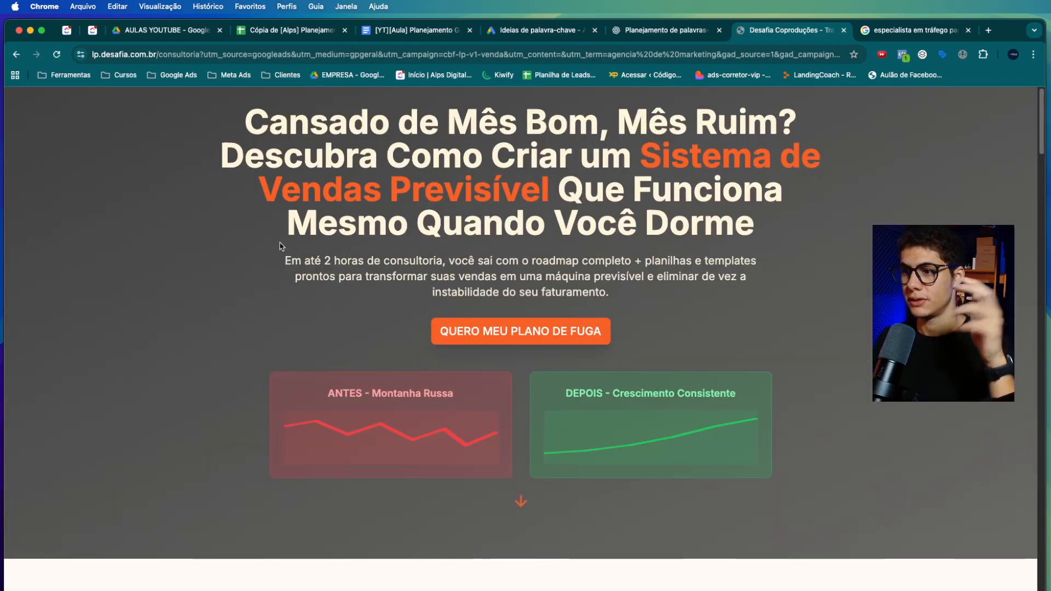
{"action": "scroll", "coordinate": [281, 246], "scroll_direction": "down", "scroll_amount": 7}
{"action": "scroll", "coordinate": [280, 246], "scroll_direction": "down", "scroll_amount": 20}
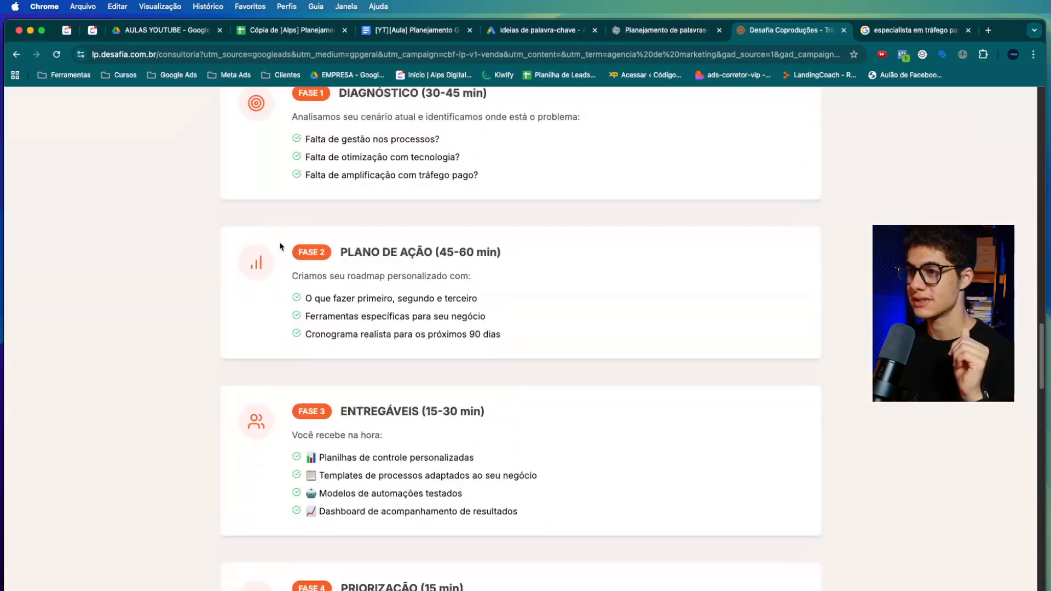
{"action": "scroll", "coordinate": [280, 246], "scroll_direction": "up", "scroll_amount": 20}
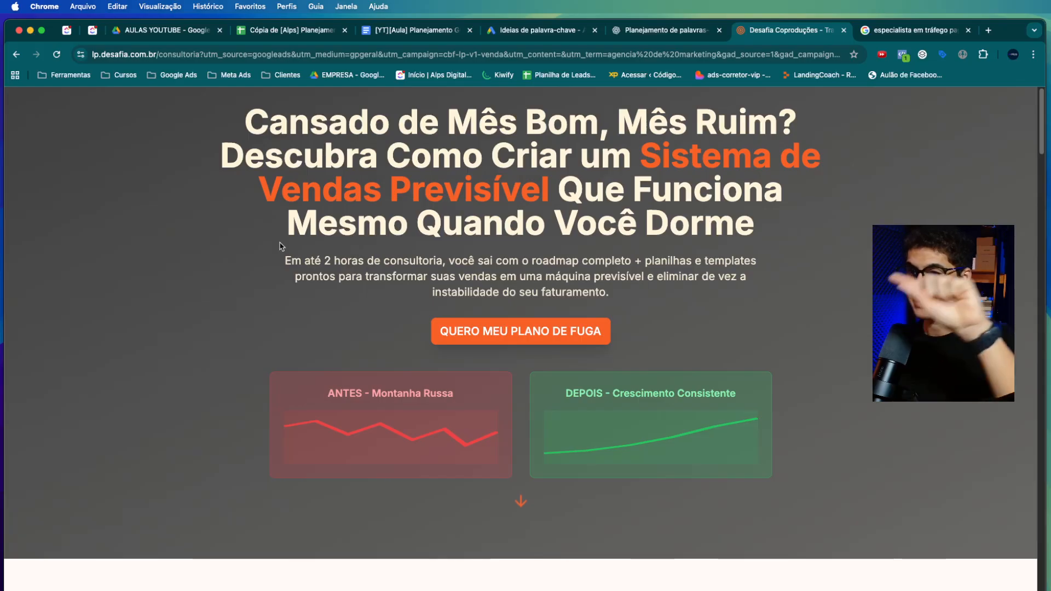
{"action": "scroll", "coordinate": [280, 246], "scroll_direction": "left", "scroll_amount": 5}
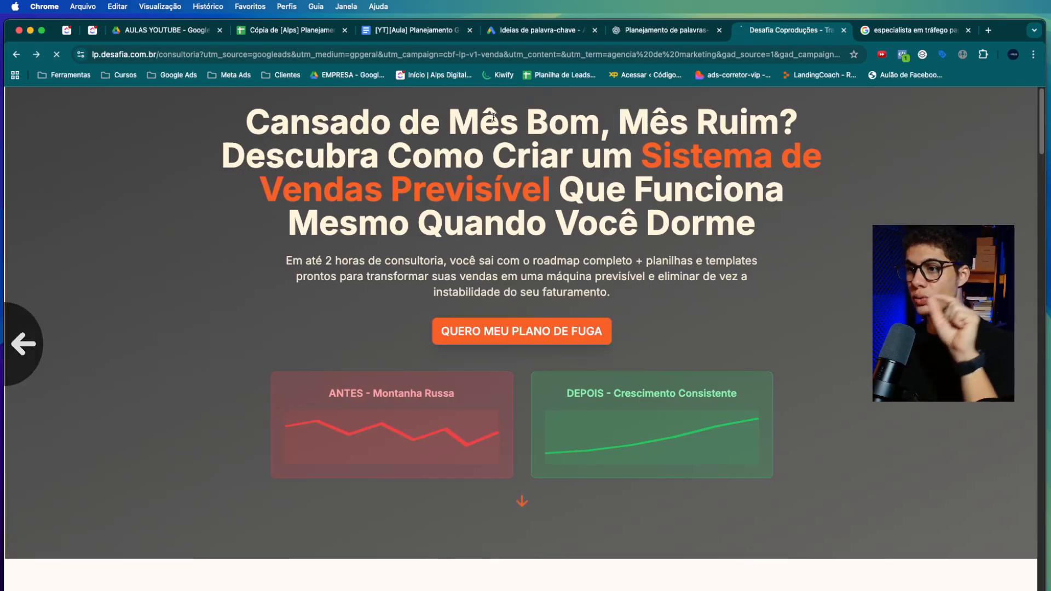
Step: Open the sponsored cmlo.co site, dismiss its form pop-up, examine its copy down to the awards and clients sections, and return to the results
{"action": "left_click", "coordinate": [229, 443]}
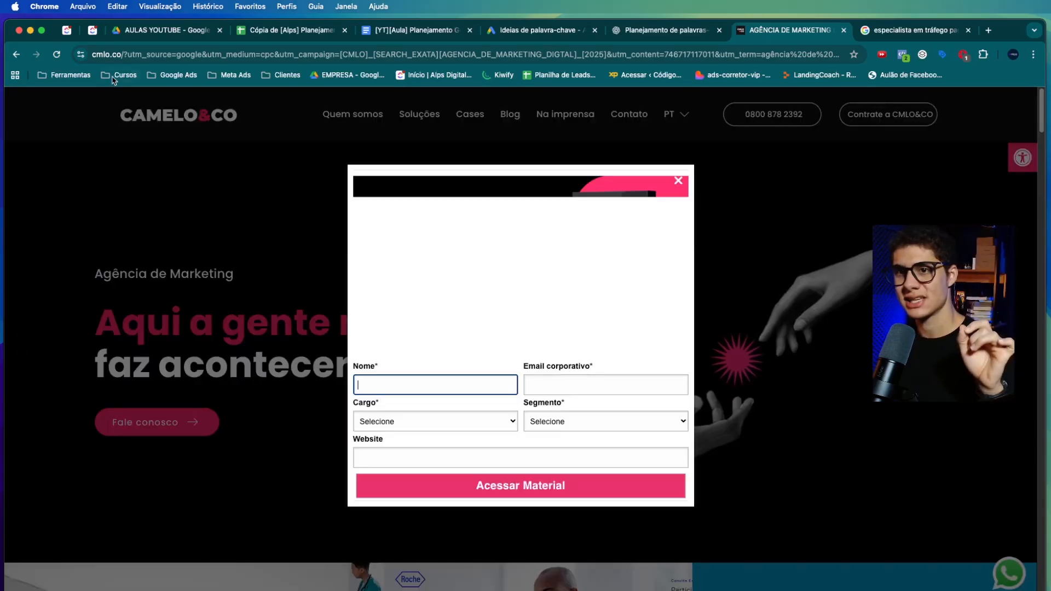
{"action": "left_click", "coordinate": [678, 180]}
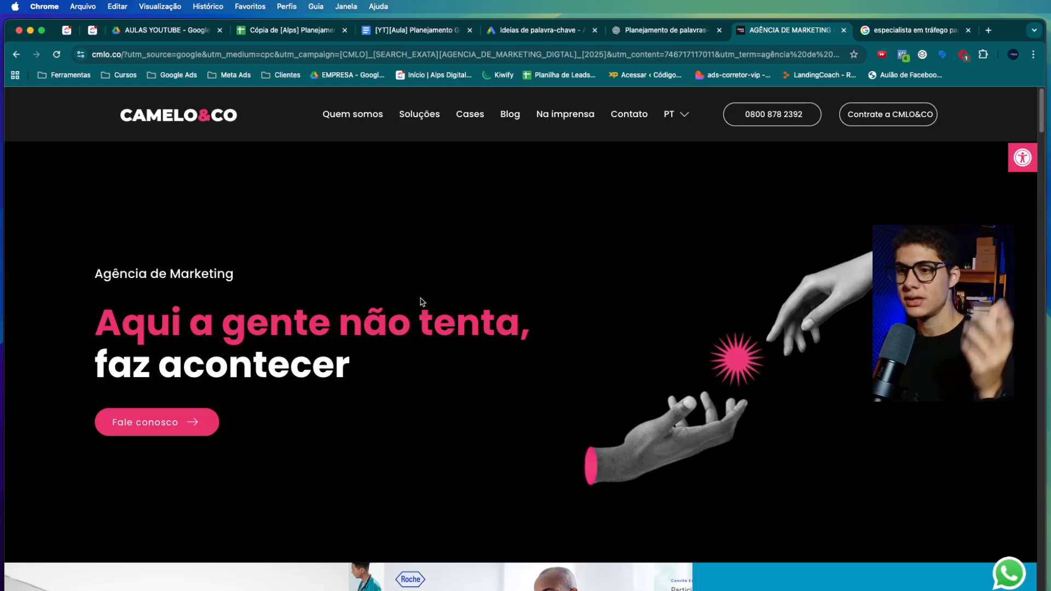
{"action": "scroll", "coordinate": [382, 324], "scroll_direction": "down", "scroll_amount": 5}
{"action": "scroll", "coordinate": [382, 326], "scroll_direction": "down", "scroll_amount": 10}
{"action": "scroll", "coordinate": [382, 325], "scroll_direction": "down", "scroll_amount": 5}
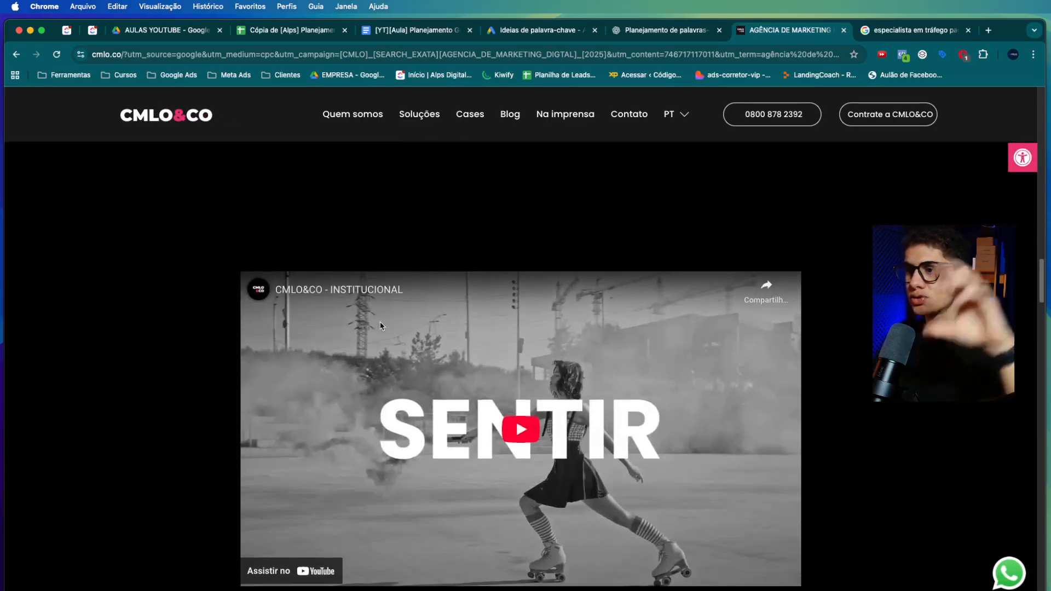
{"action": "scroll", "coordinate": [382, 326], "scroll_direction": "down", "scroll_amount": 5}
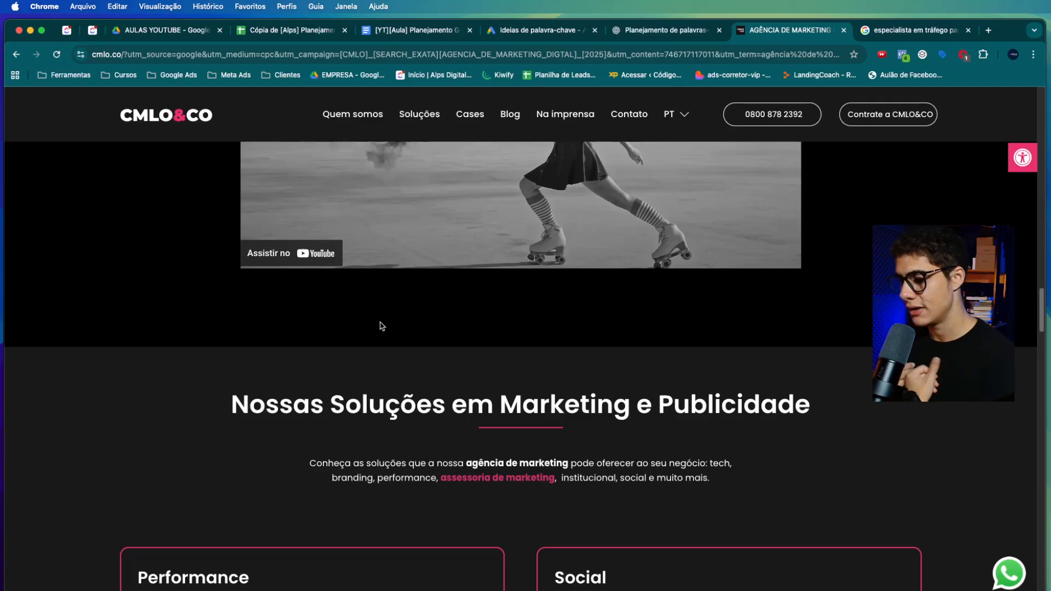
{"action": "scroll", "coordinate": [359, 310], "scroll_direction": "down", "scroll_amount": 10}
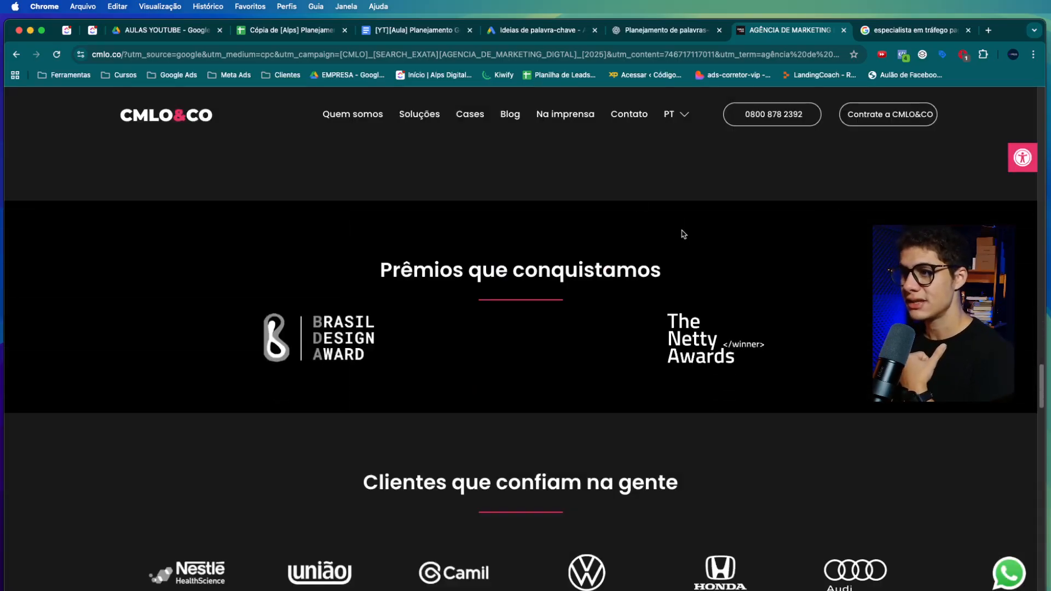
{"action": "left_click", "coordinate": [679, 235]}
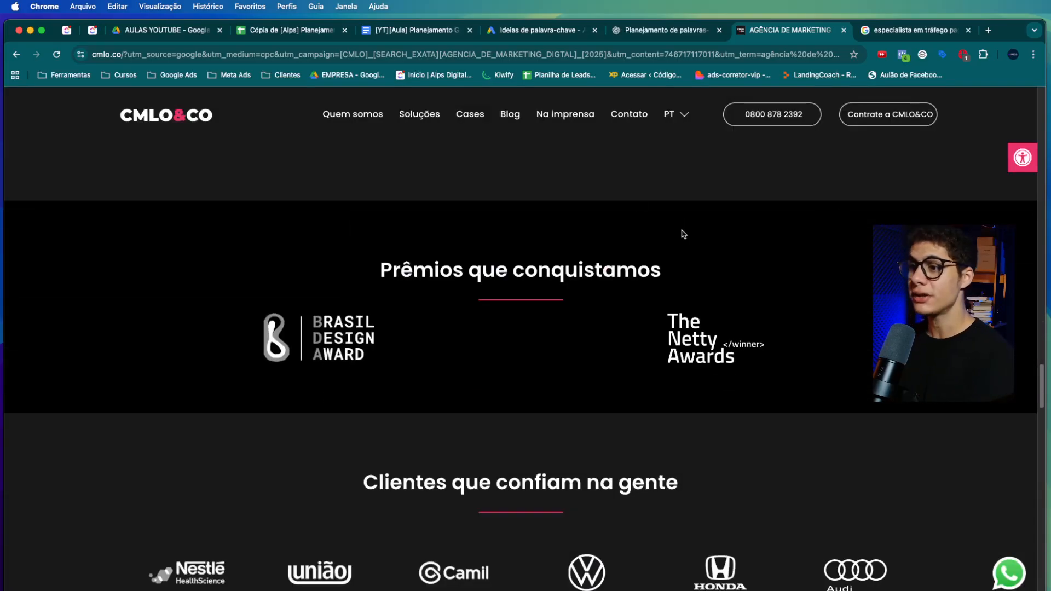
{"action": "scroll", "coordinate": [683, 234], "scroll_direction": "left", "scroll_amount": 5}
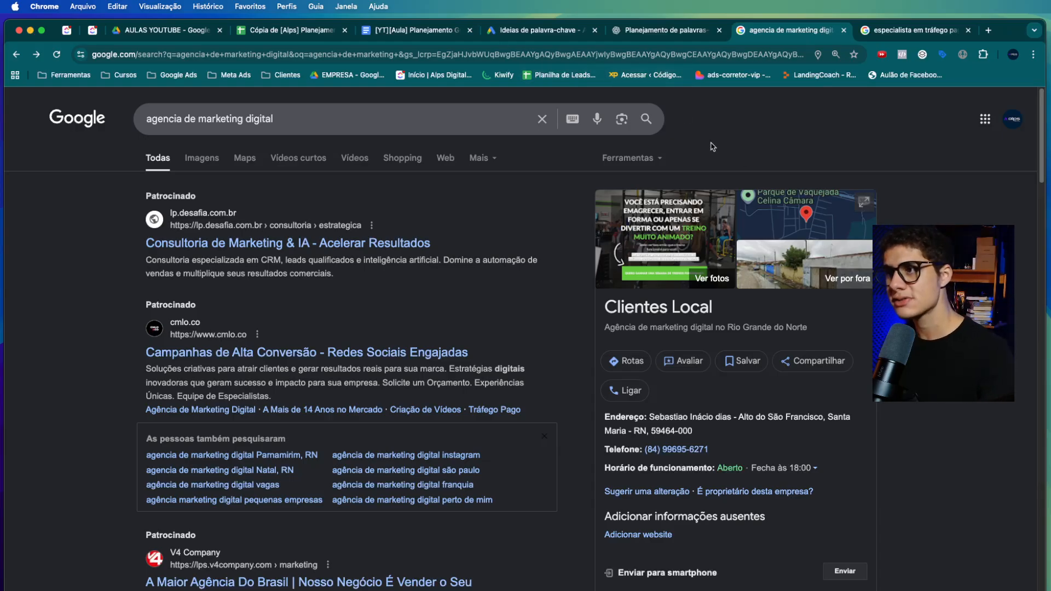
Step: Open PageSpeed Insights (pagespeed.web.dev) in a new tab
{"action": "left_click", "coordinate": [989, 32]}
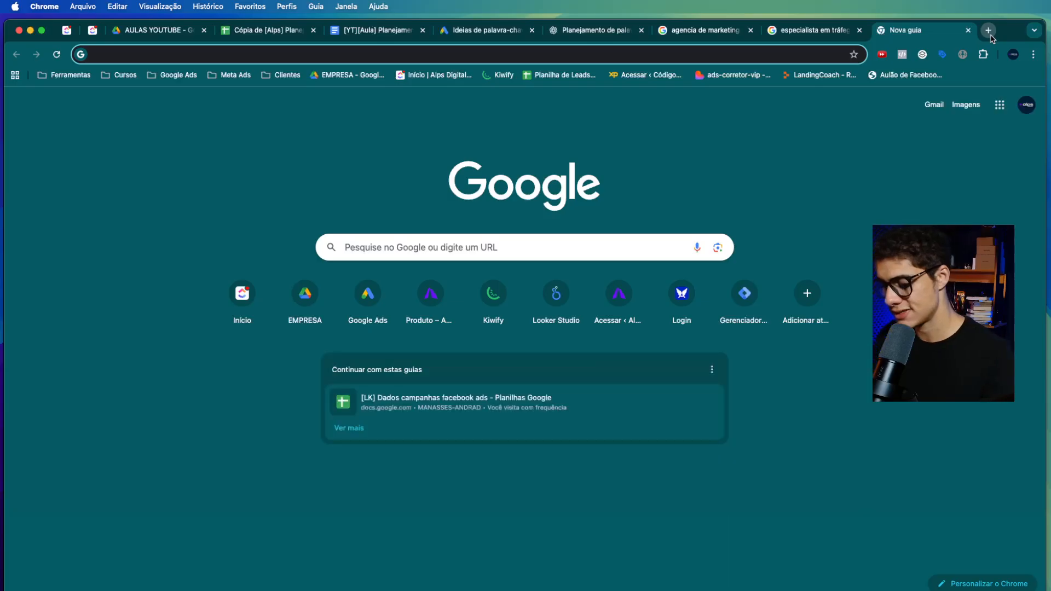
{"action": "type", "text": "page"}
{"action": "key", "text": "Return"}
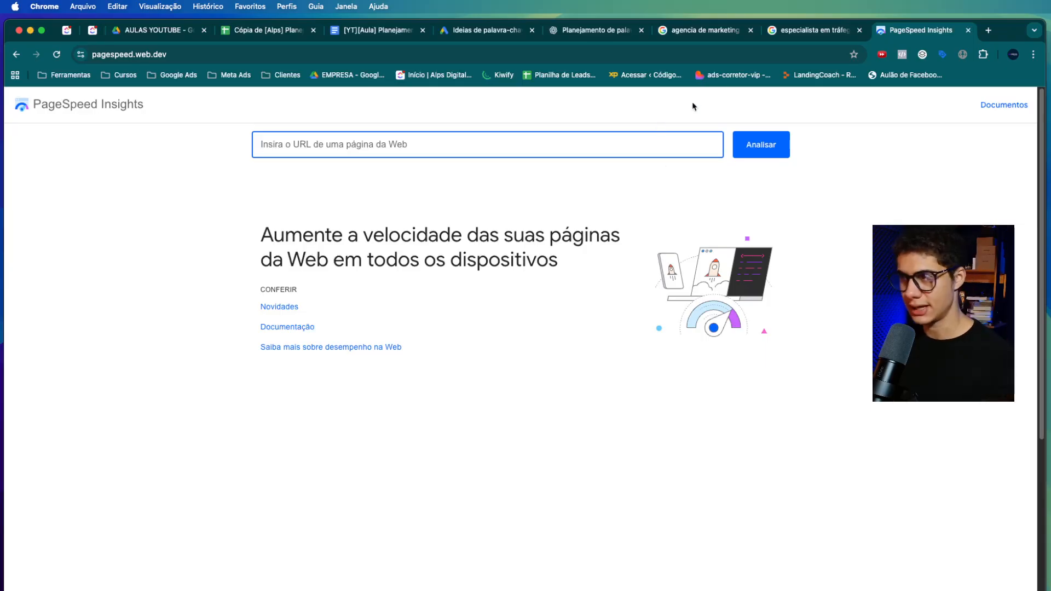
Step: Copy the full URL of the lp.desafia.com.br/consultoria landing page and run a PageSpeed Insights analysis on it
{"action": "left_click", "coordinate": [705, 30]}
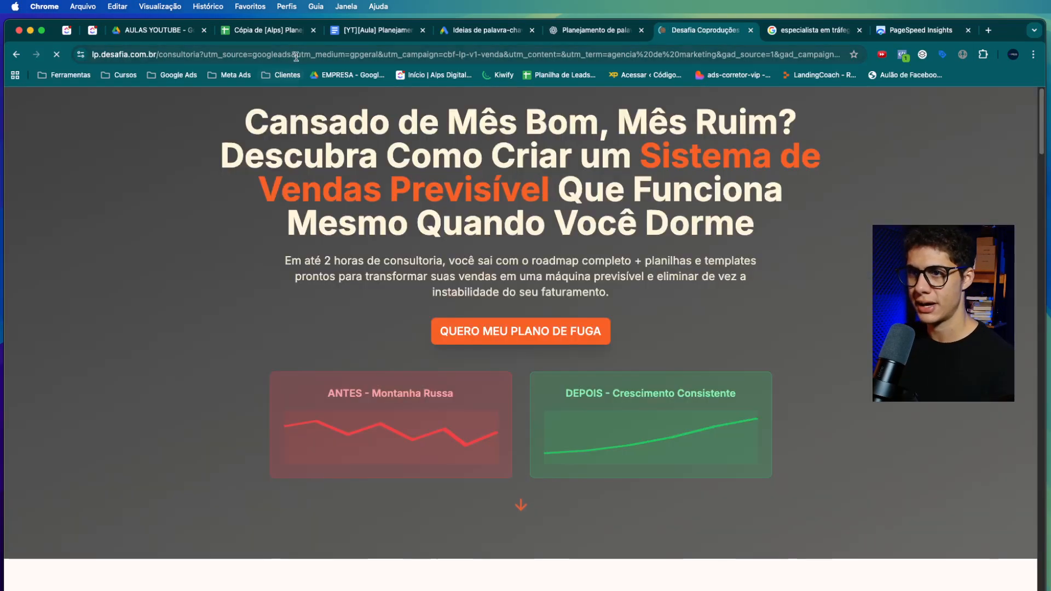
{"action": "left_click", "coordinate": [297, 58]}
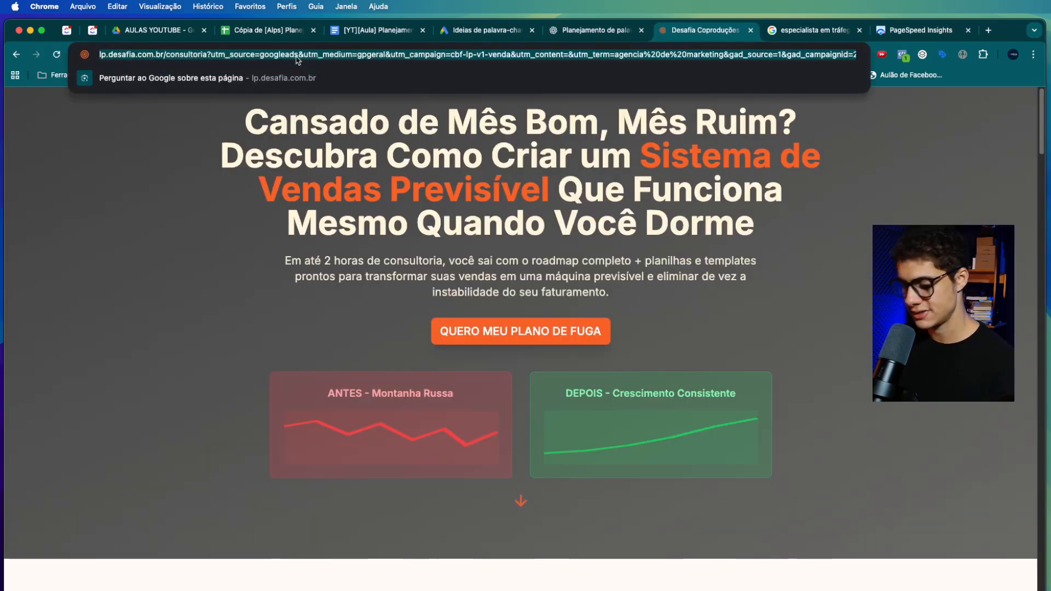
{"action": "left_click", "coordinate": [920, 30]}
{"action": "key", "text": "super+v"}
{"action": "key", "text": "Return"}
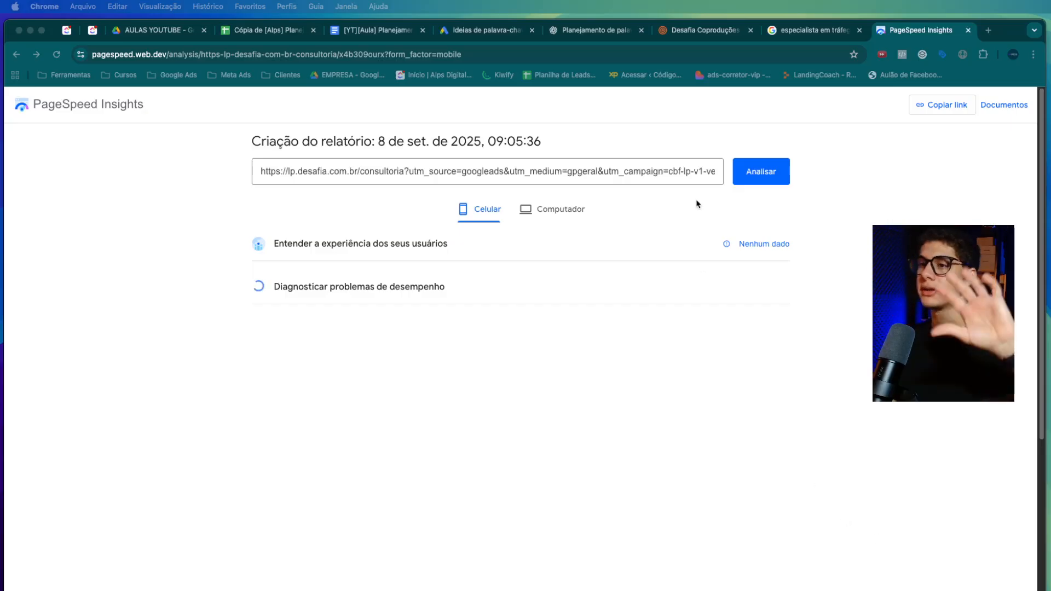
Step: Compare the landing page's Celular and Computador performance reports, ending on the Celular scores and metrics
{"action": "left_click", "coordinate": [512, 210]}
{"action": "left_click", "coordinate": [540, 208]}
{"action": "left_click", "coordinate": [486, 209]}
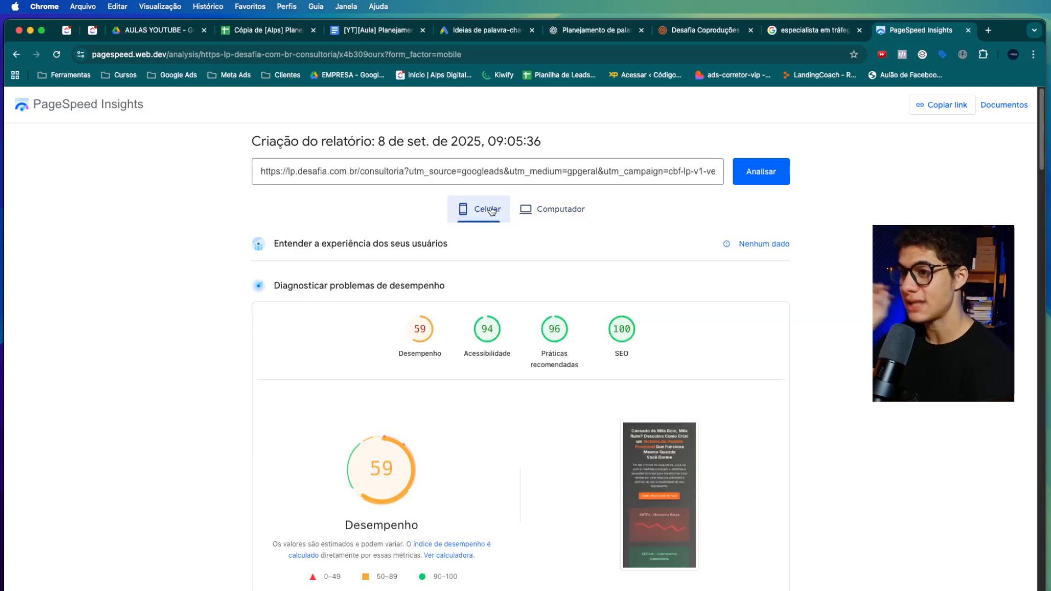
{"action": "left_click", "coordinate": [553, 212]}
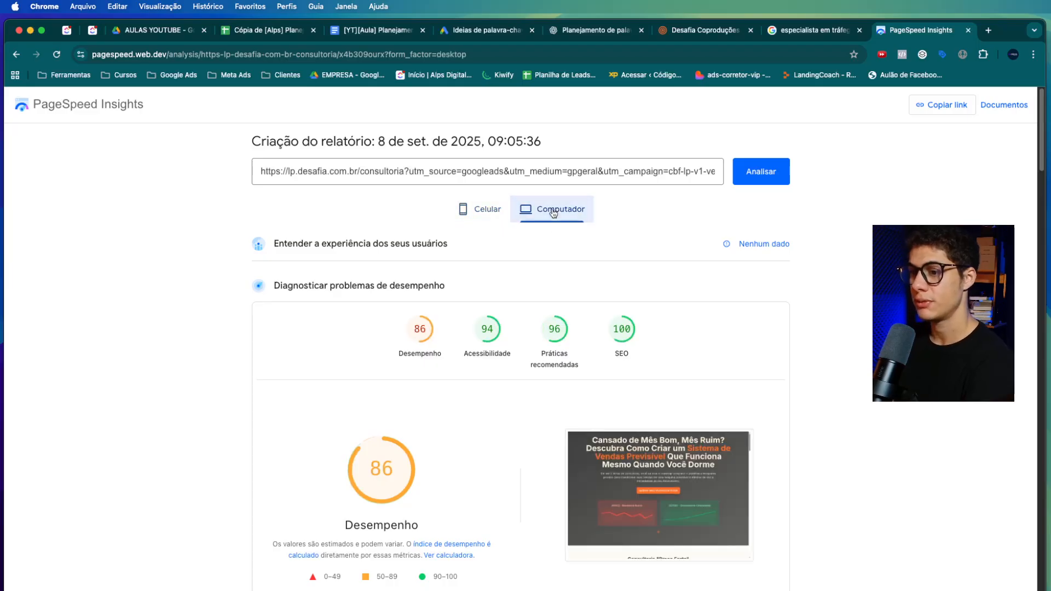
{"action": "scroll", "coordinate": [431, 383], "scroll_direction": "down", "scroll_amount": 2}
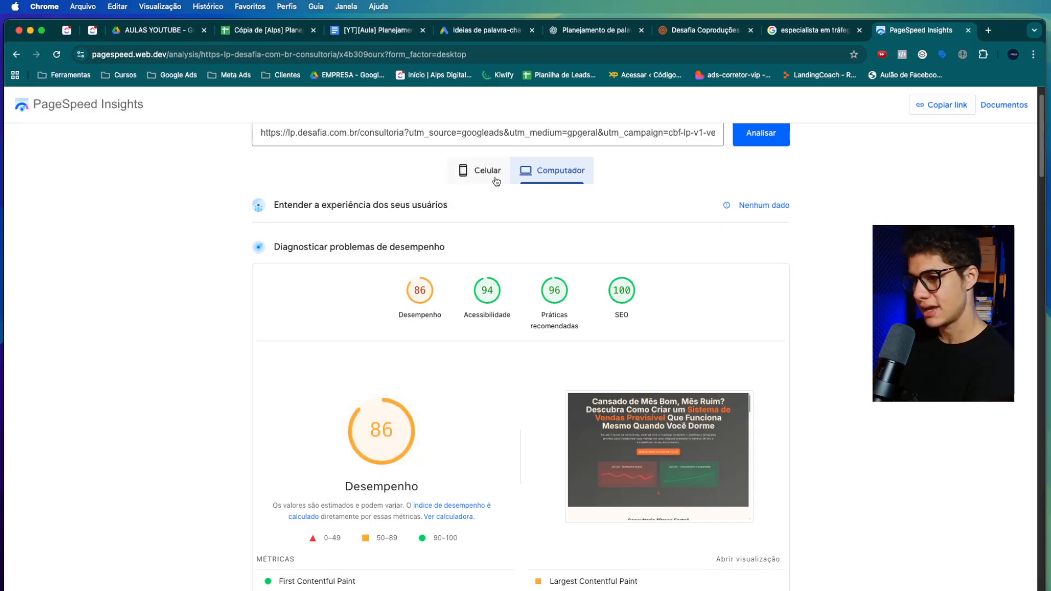
{"action": "left_click", "coordinate": [474, 177]}
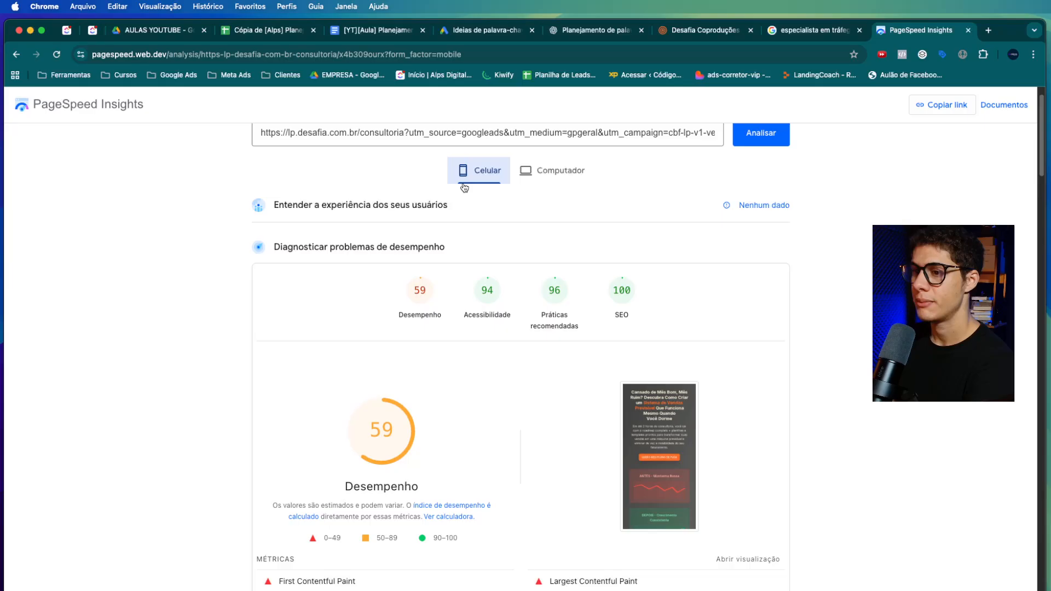
{"action": "scroll", "coordinate": [403, 338], "scroll_direction": "down", "scroll_amount": 2}
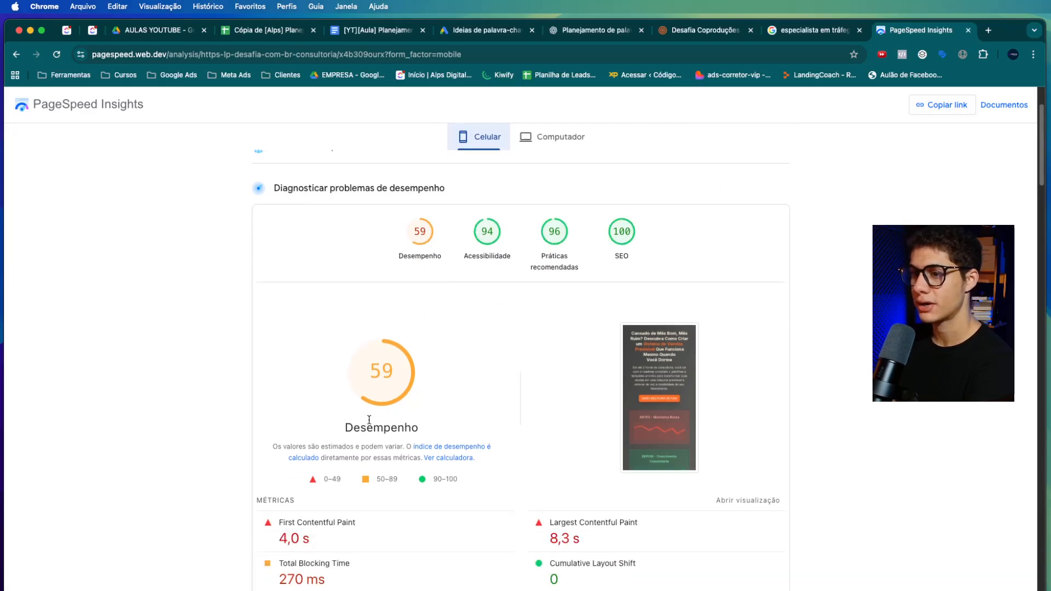